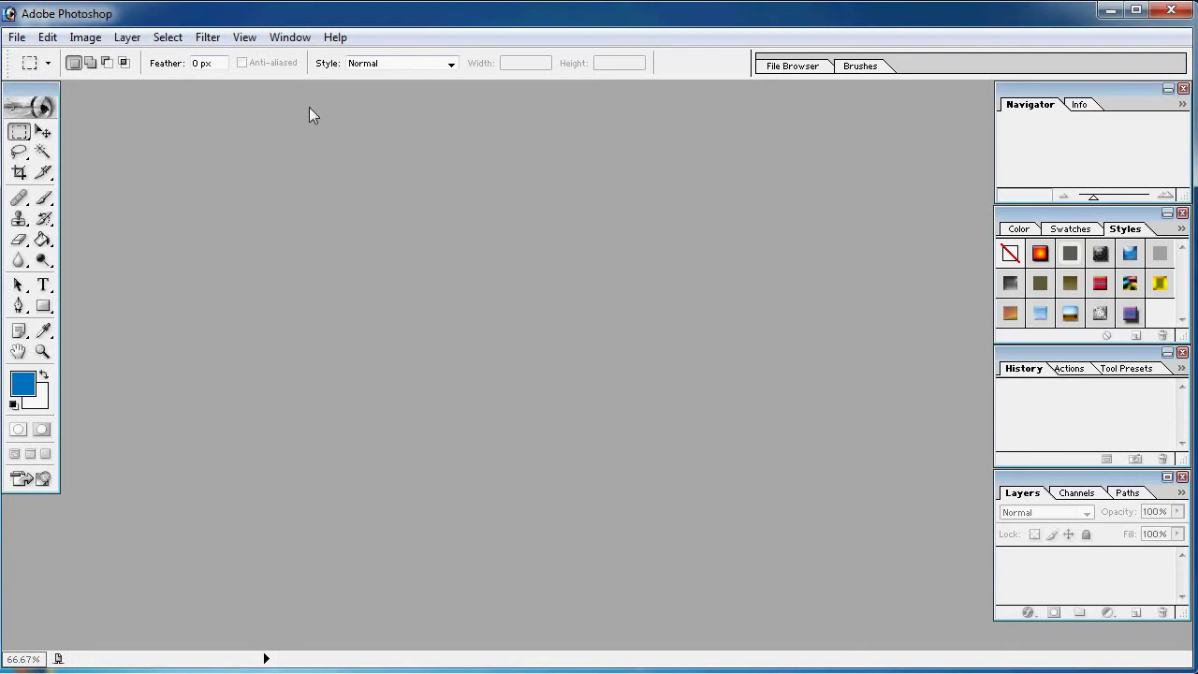
Step: Create a new blank A4 document (210×297 mm) at 300 pixels/inch
click(17, 37)
click(37, 60)
click(346, 227)
click(332, 646)
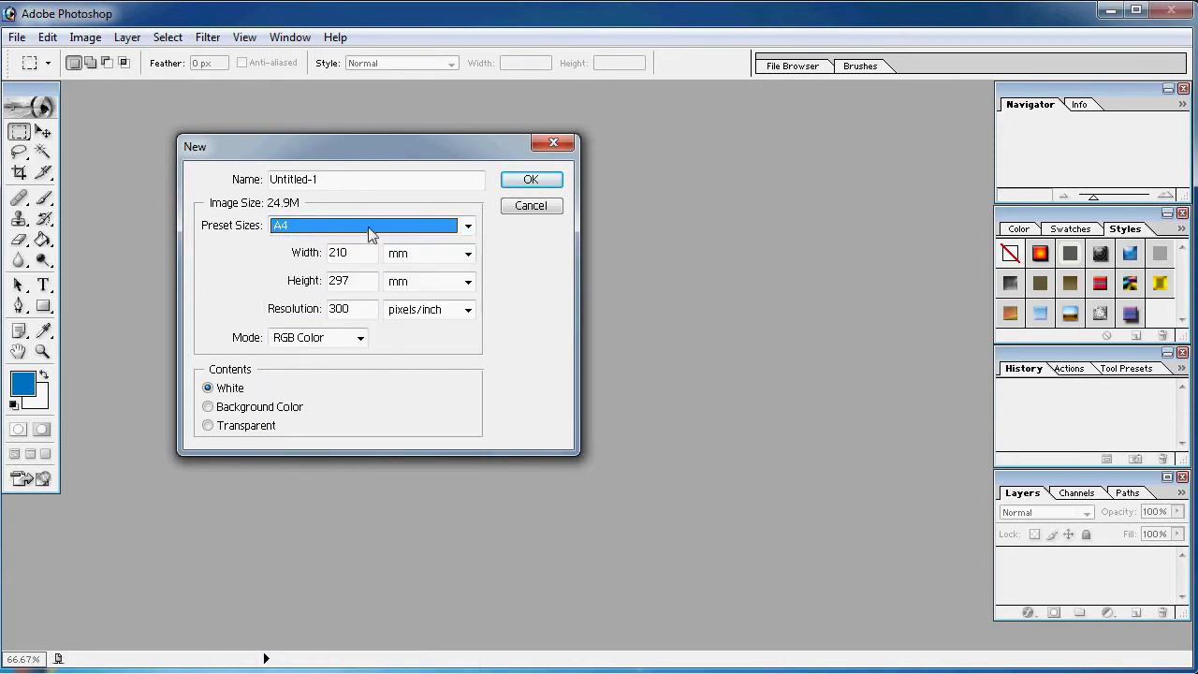
click(517, 179)
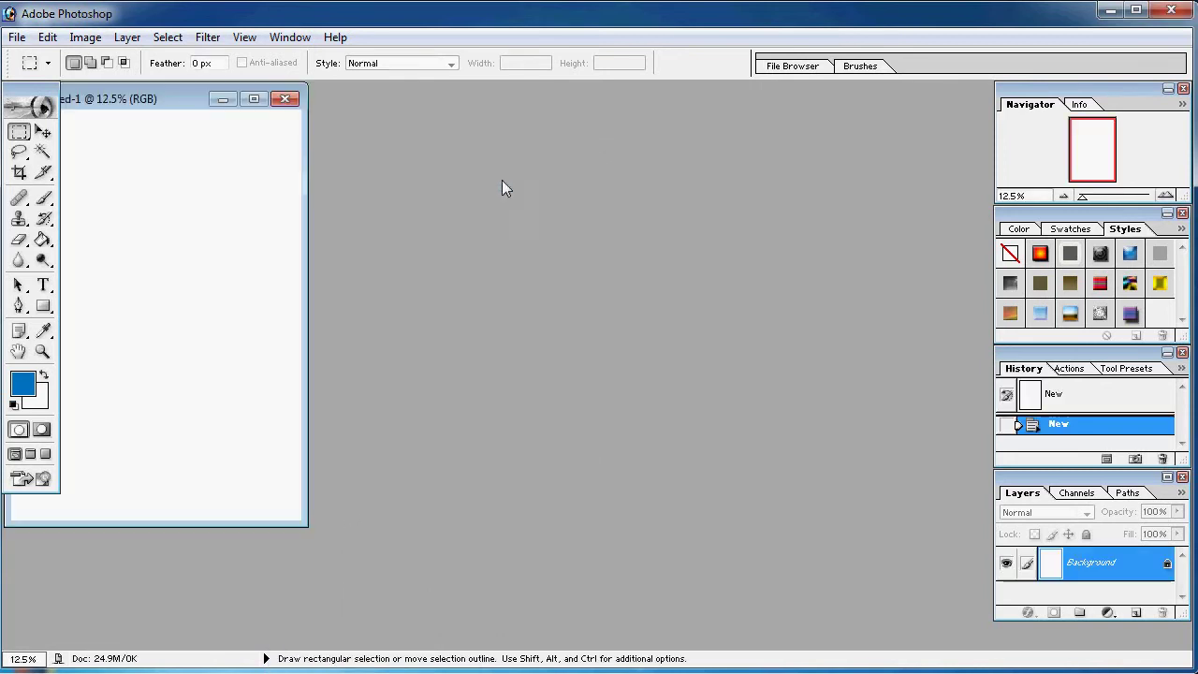
Step: Show the page at Print Size in an enlarged window with rulers turned on
drag(157, 111, 282, 119)
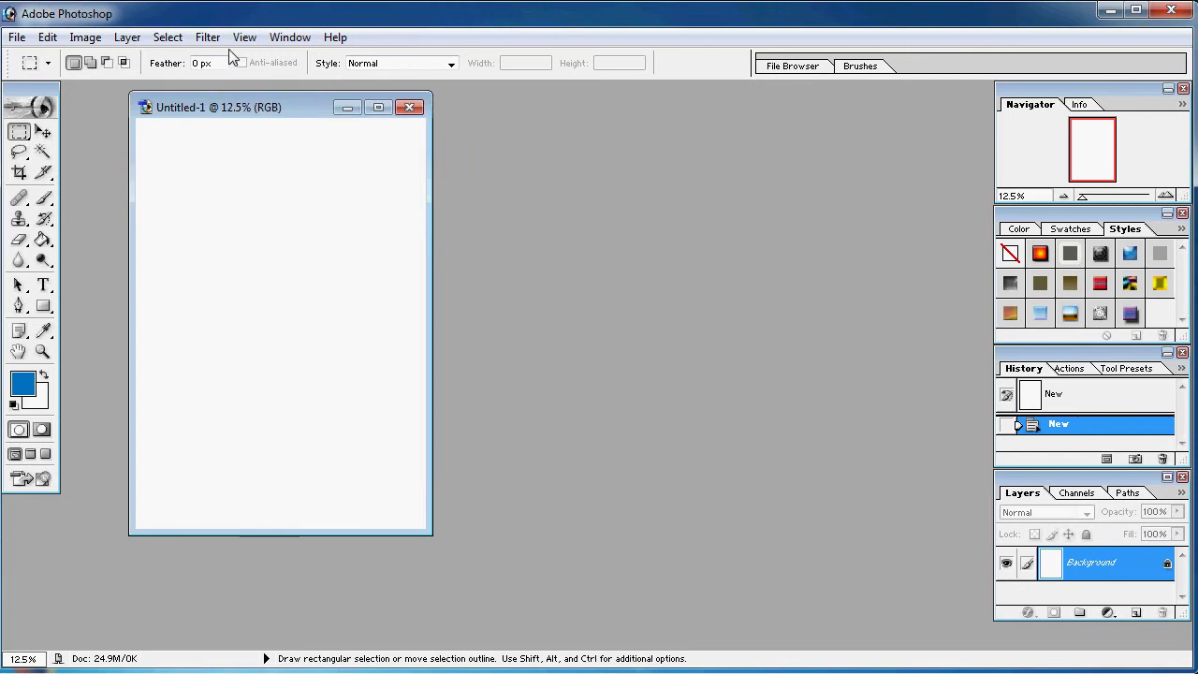
click(244, 37)
click(308, 210)
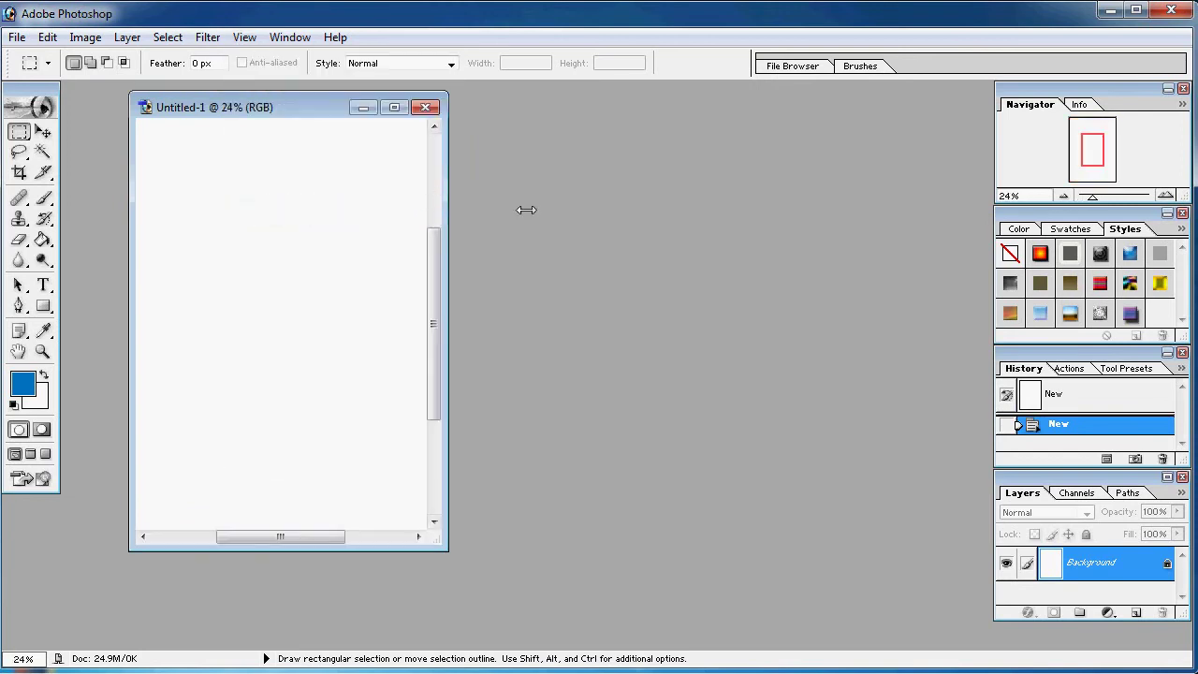
drag(444, 191, 810, 191)
drag(706, 539, 708, 646)
click(240, 37)
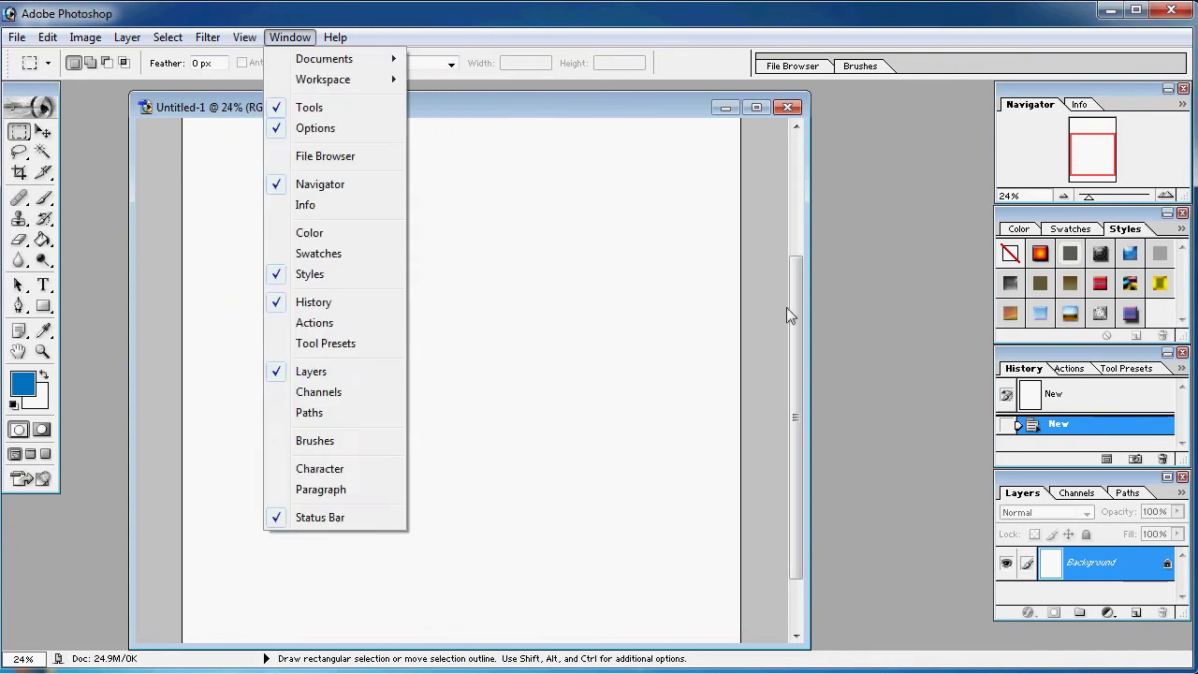
click(794, 335)
click(244, 38)
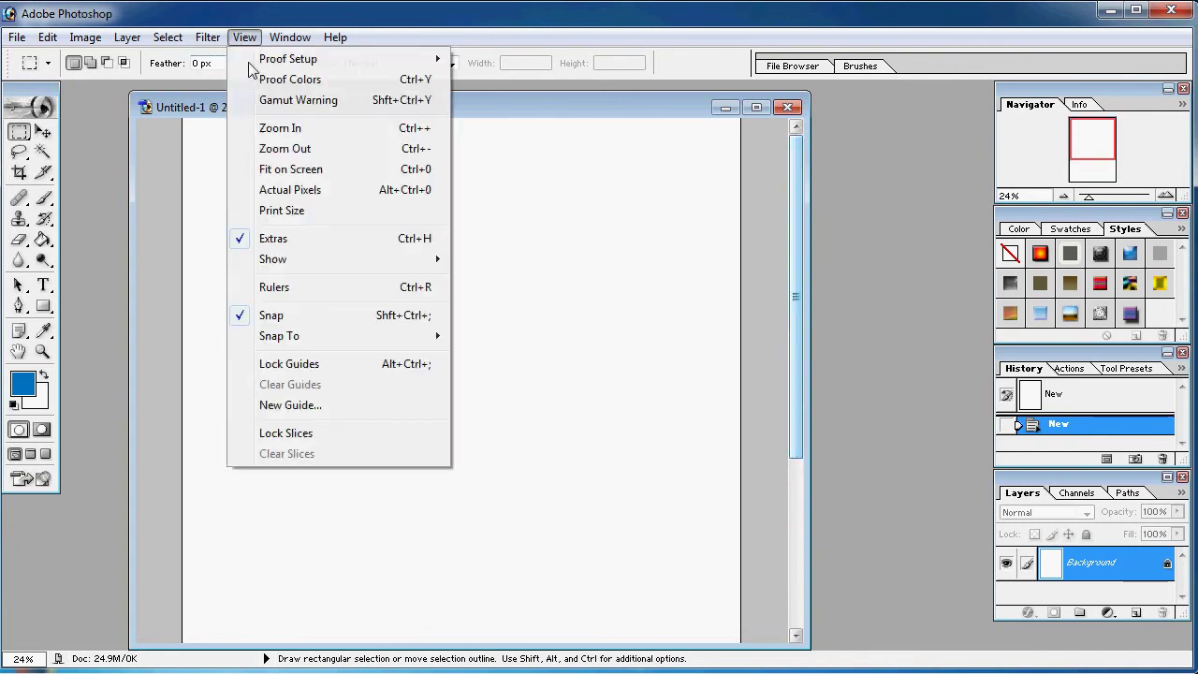
click(280, 287)
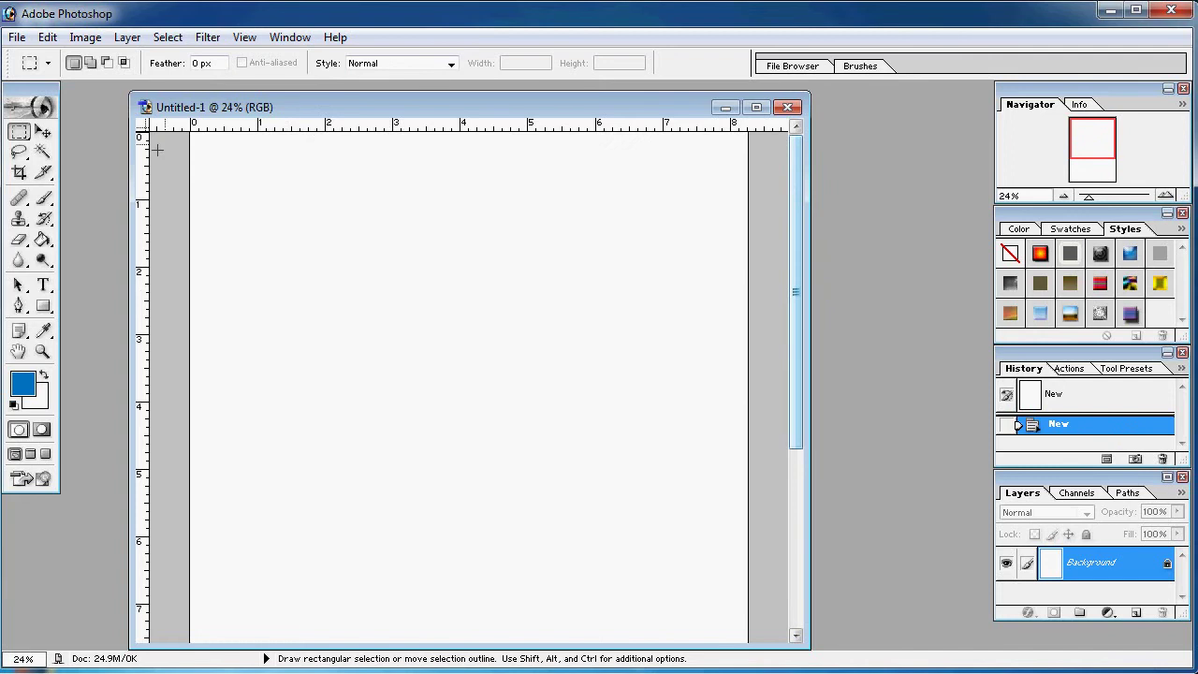
Step: Place a guide one inch down, add a new layer, and select the strip above it
drag(382, 127, 391, 208)
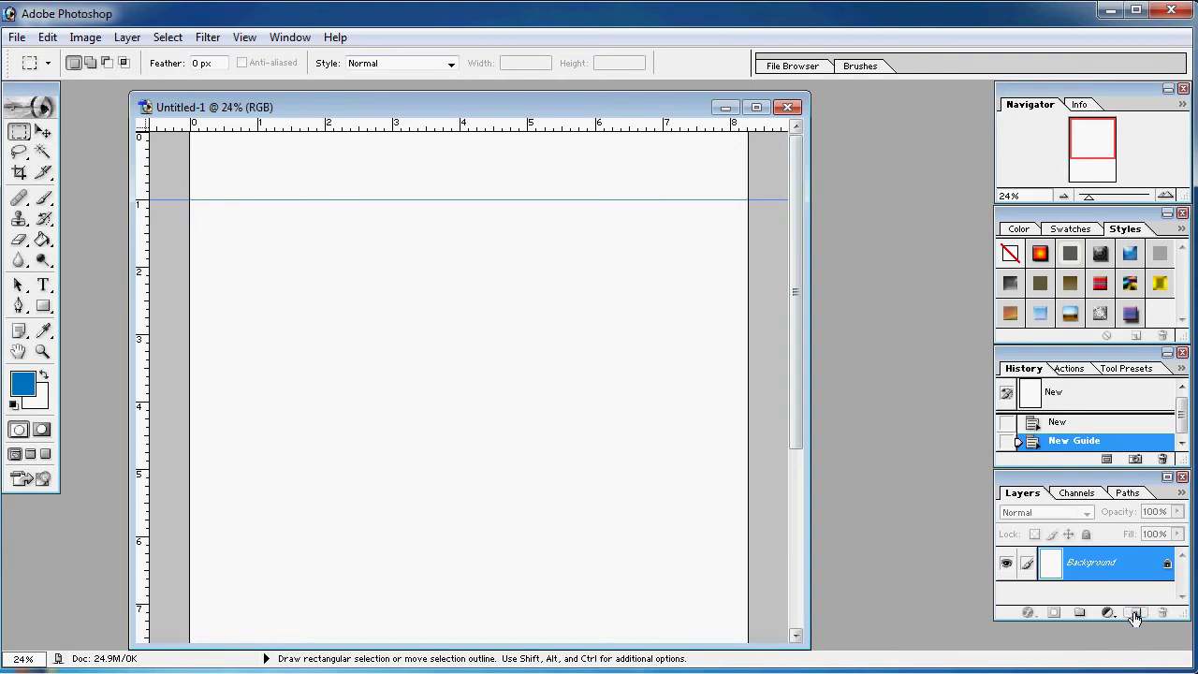
click(1136, 612)
click(17, 134)
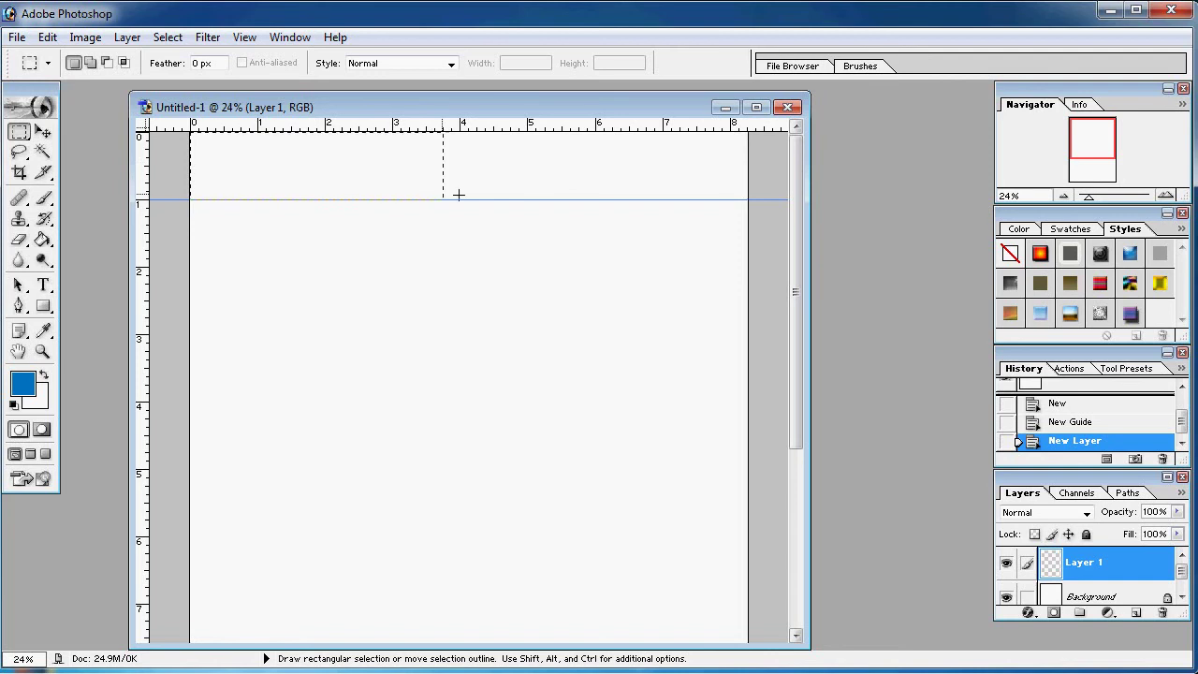
drag(337, 187, 748, 200)
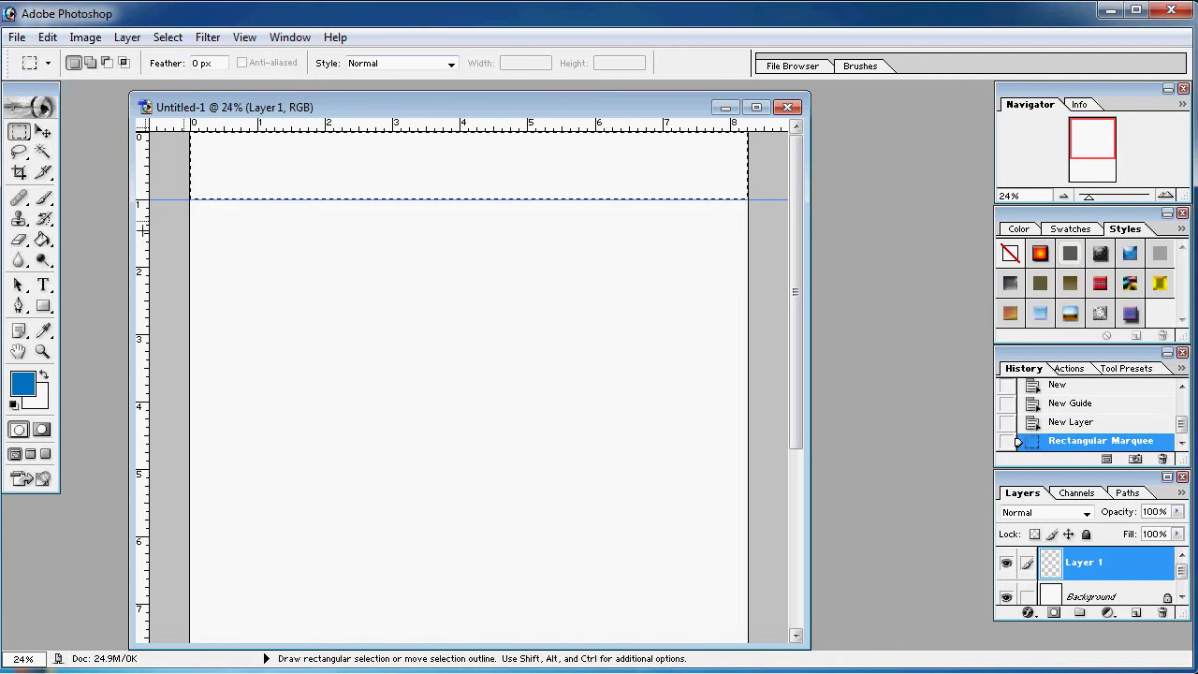
Step: Fill the selected header strip with a green foreground colour
click(43, 240)
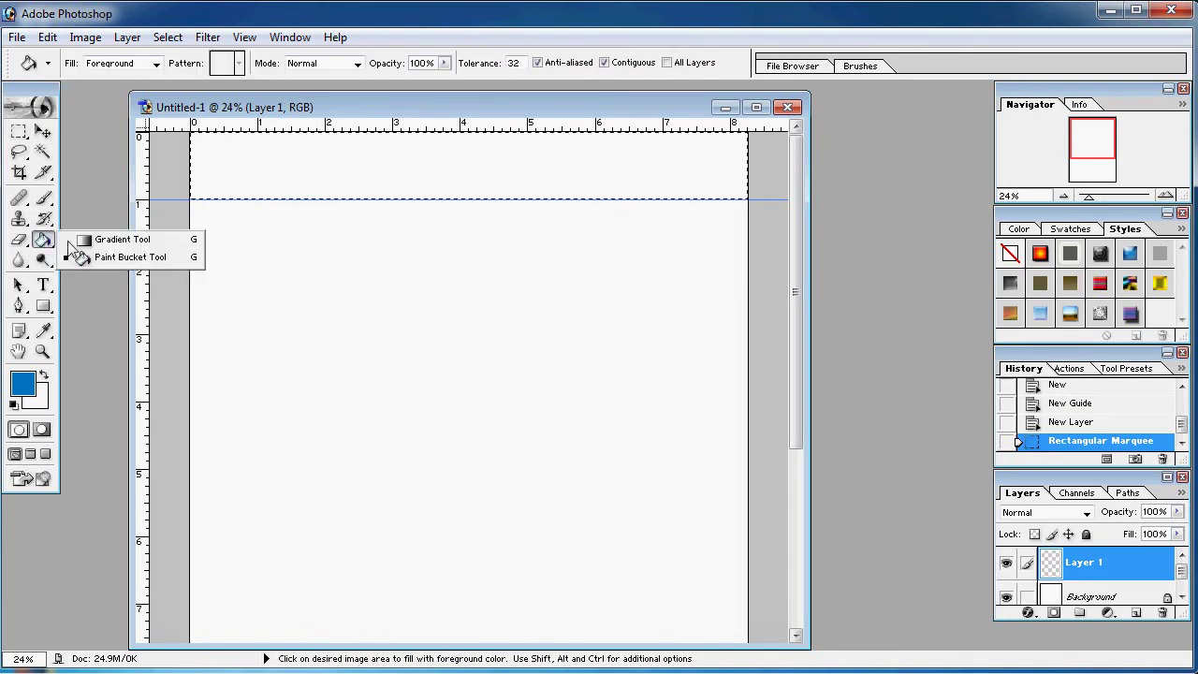
click(20, 385)
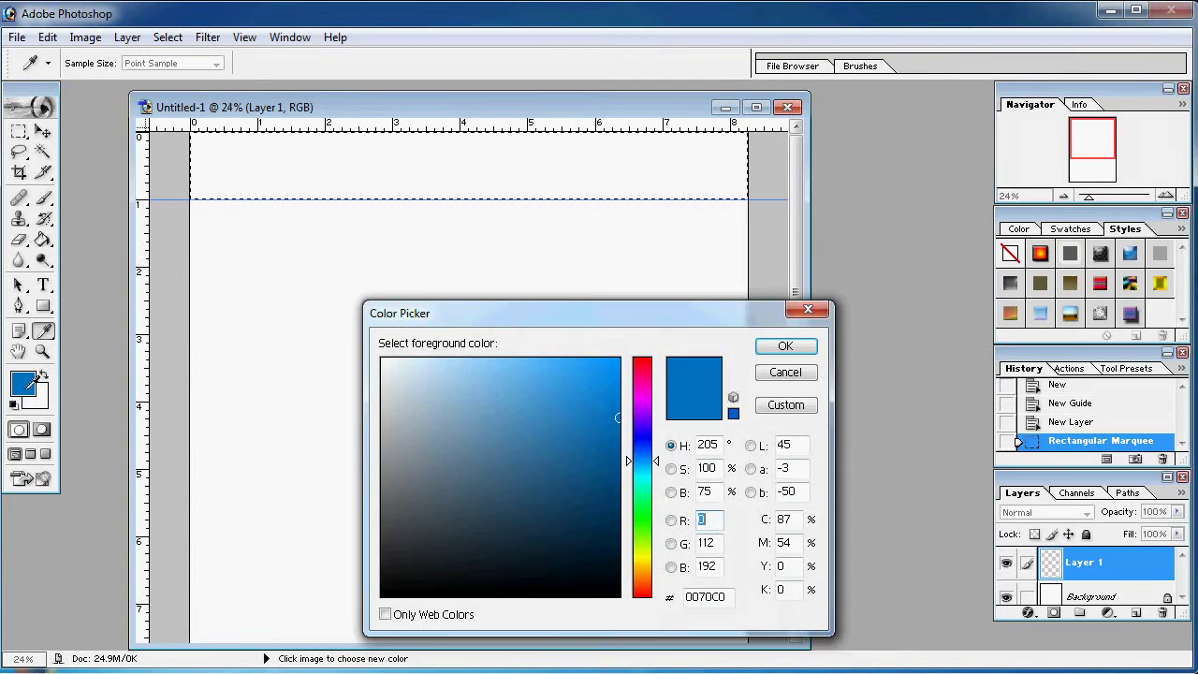
click(524, 500)
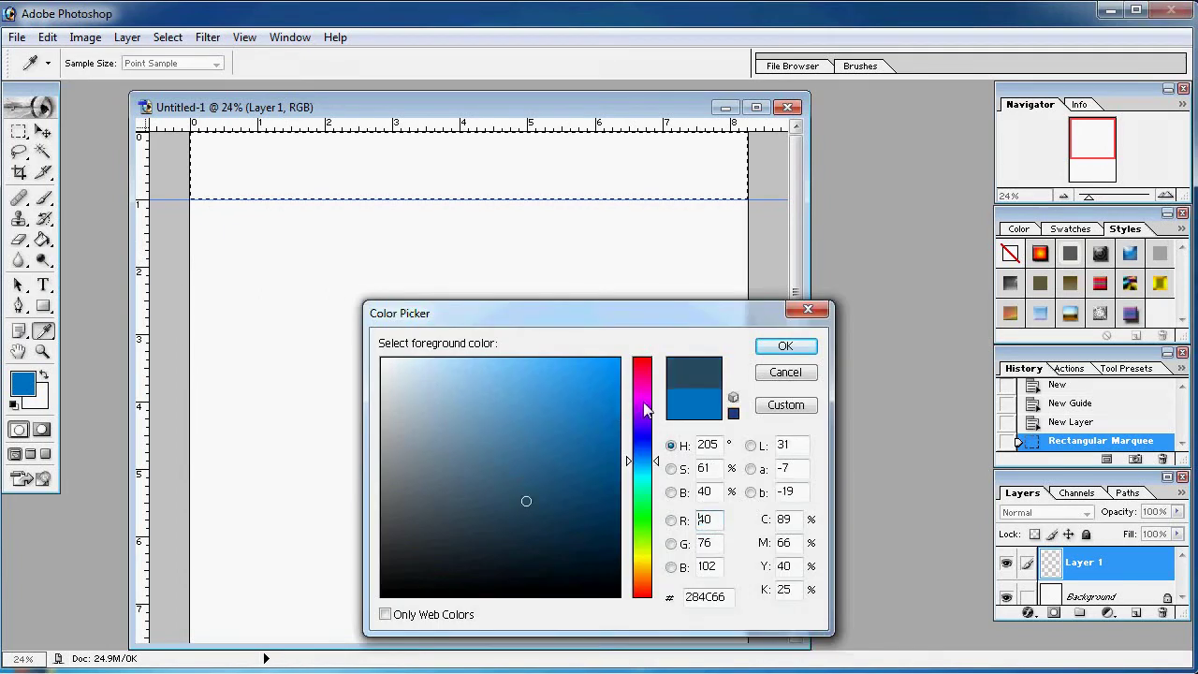
click(642, 402)
click(567, 408)
click(640, 518)
click(509, 418)
click(786, 345)
click(506, 172)
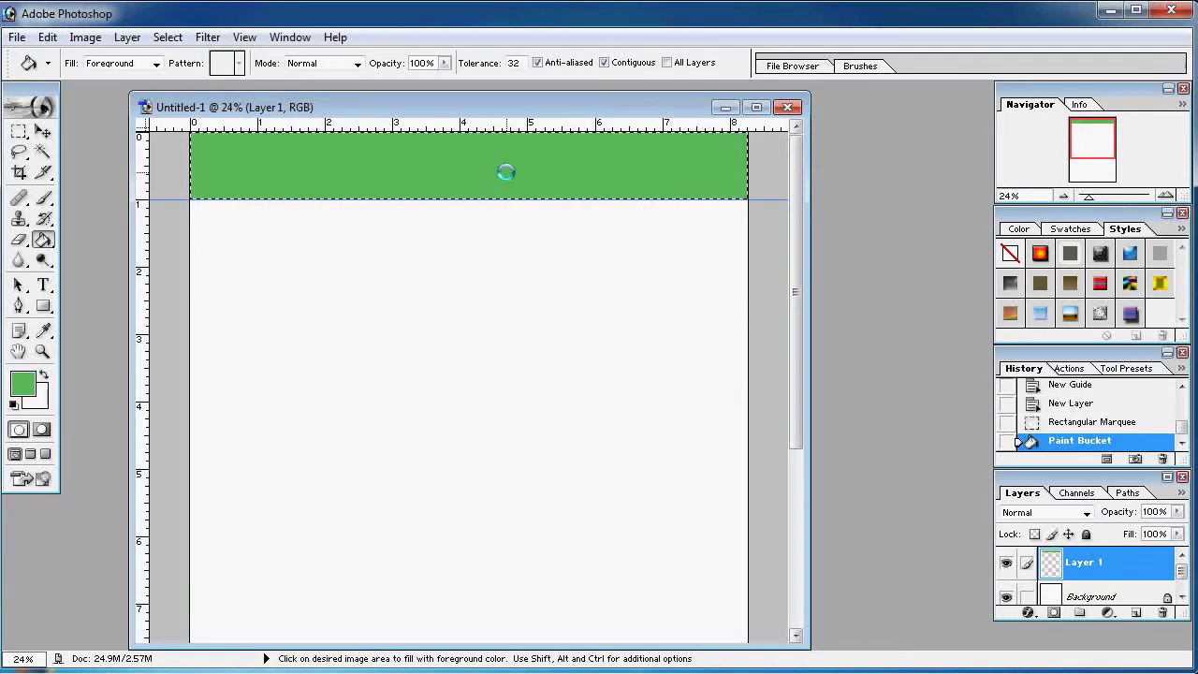
Step: Give the header the rainbow preset style, deselect, and add a new empty layer
click(1042, 254)
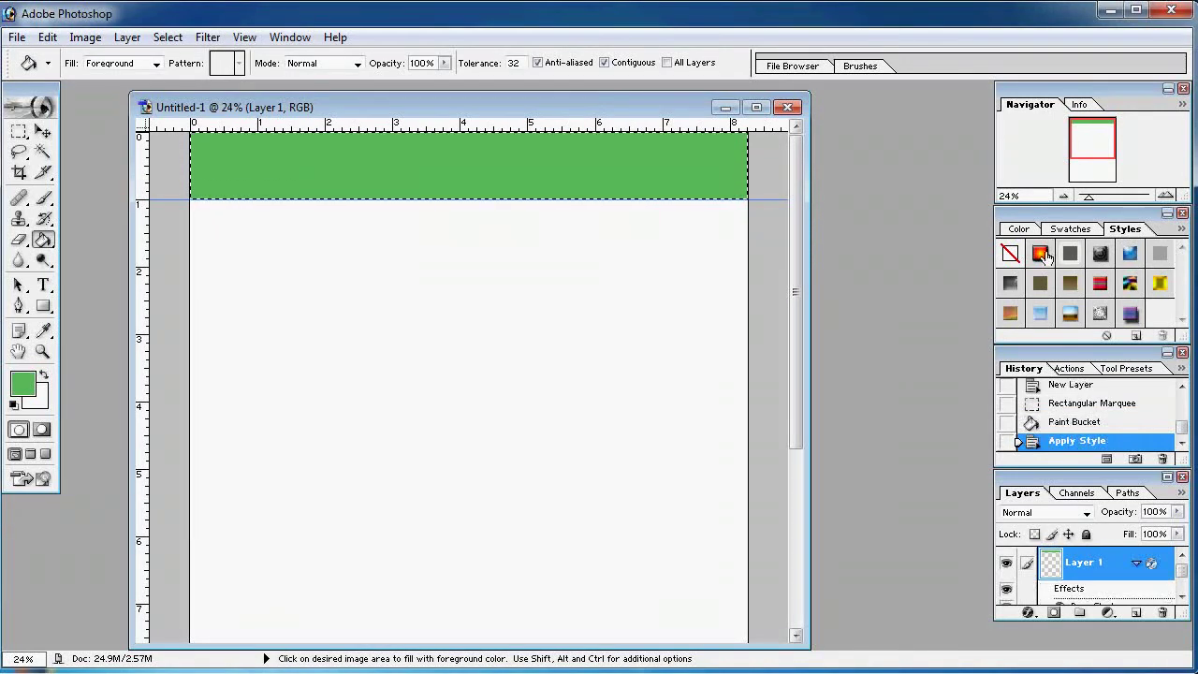
click(1129, 258)
click(1102, 285)
click(1070, 314)
click(1011, 315)
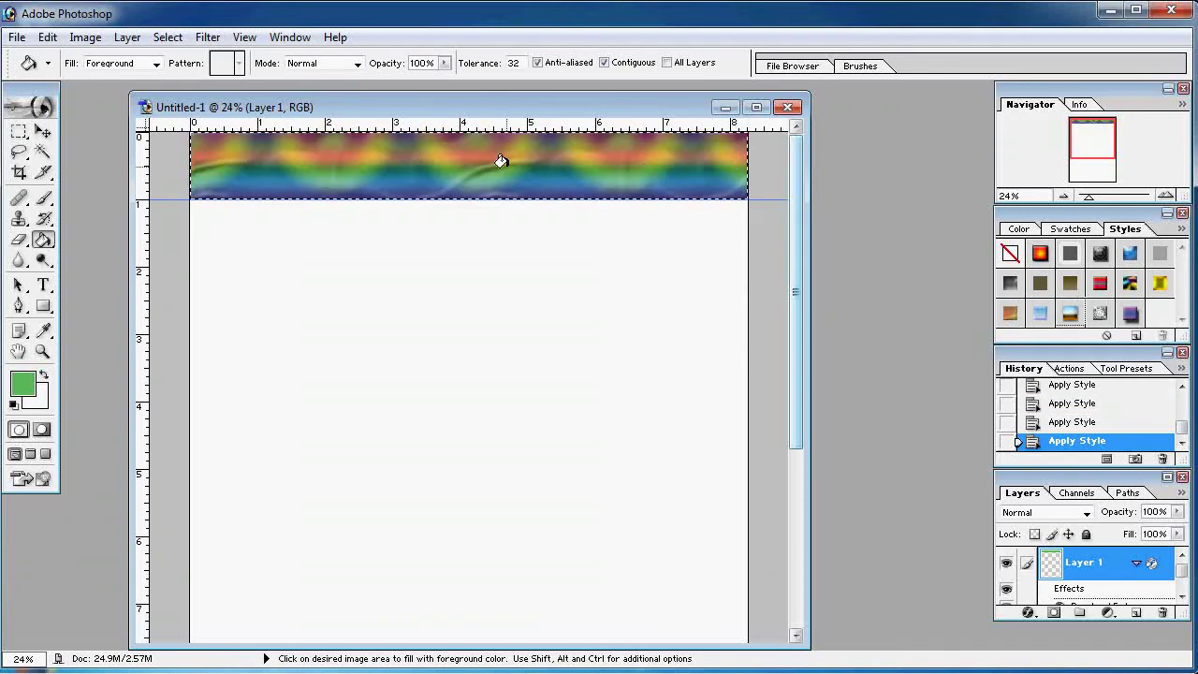
click(22, 133)
click(287, 266)
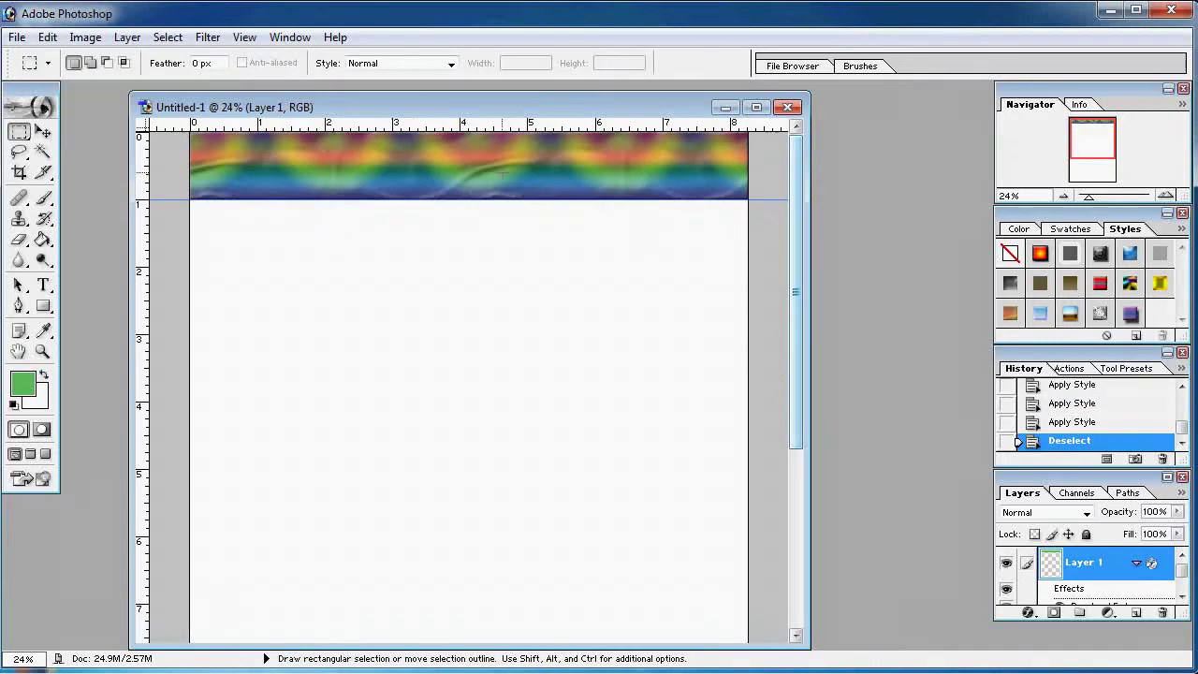
click(1137, 613)
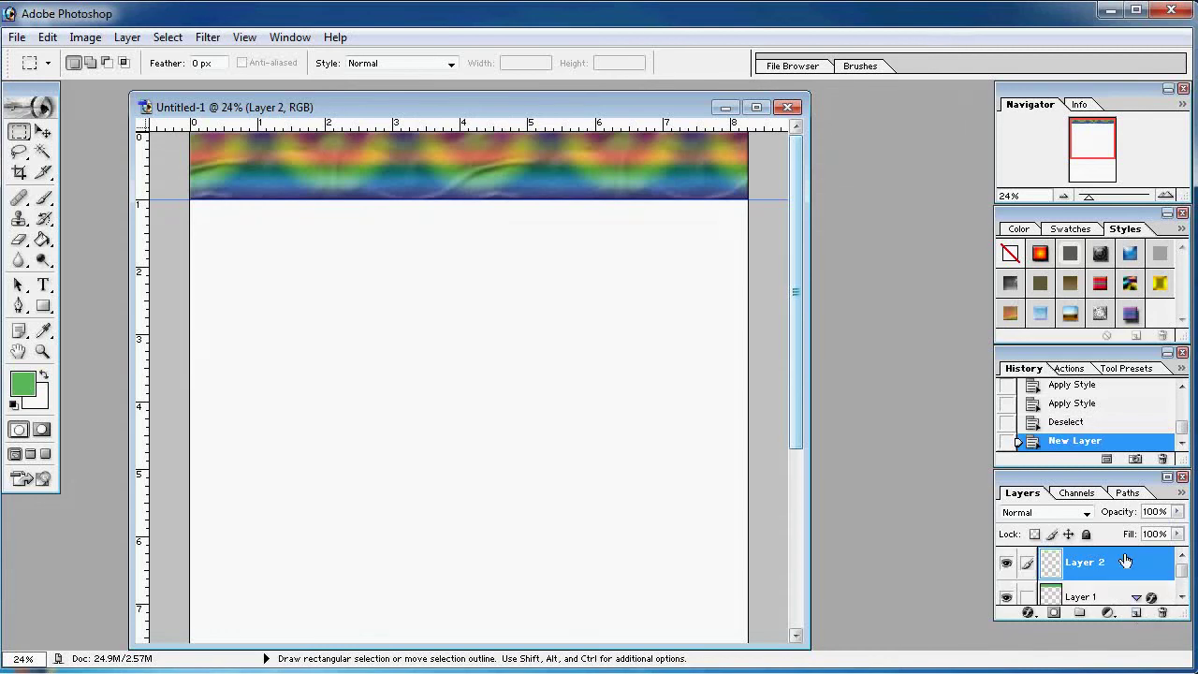
Step: Open LOGO.jpg and enlarge its window to see the whole image
click(17, 37)
click(42, 77)
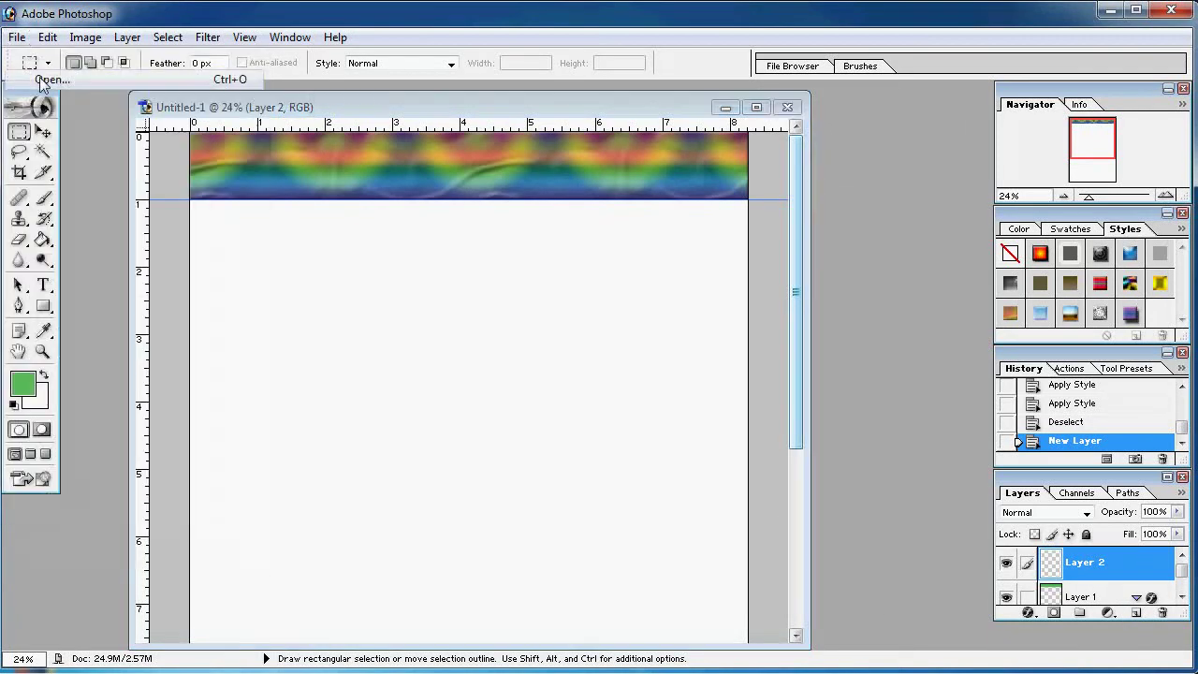
click(675, 318)
click(811, 404)
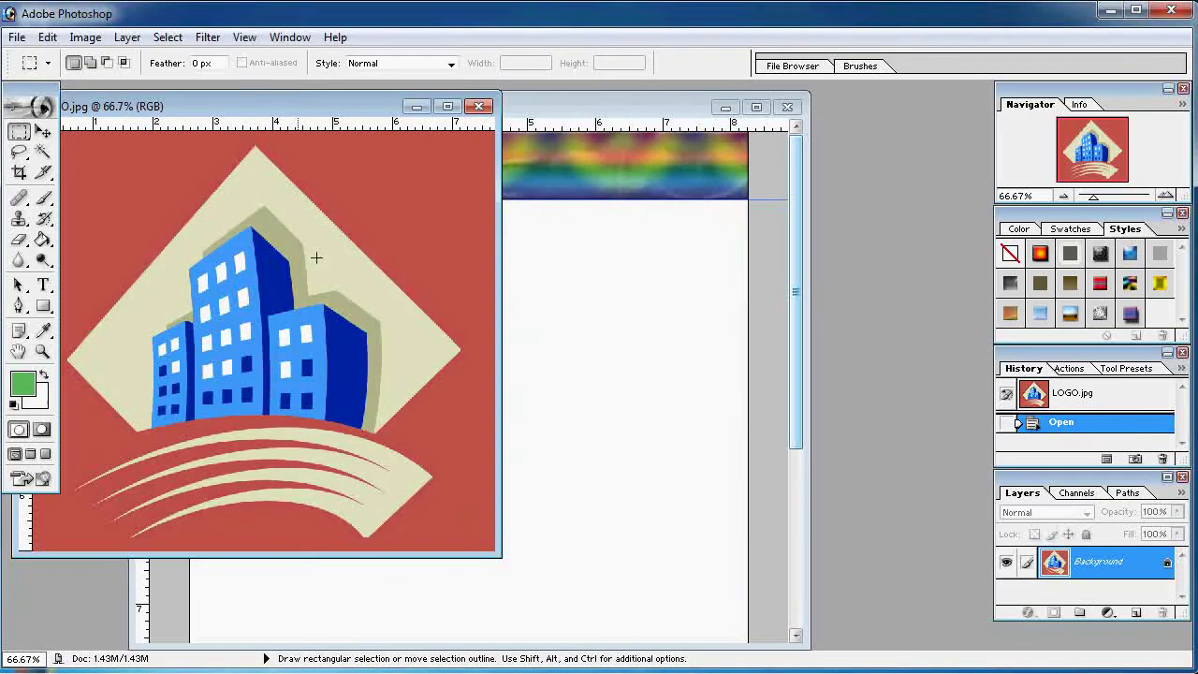
drag(502, 560, 683, 634)
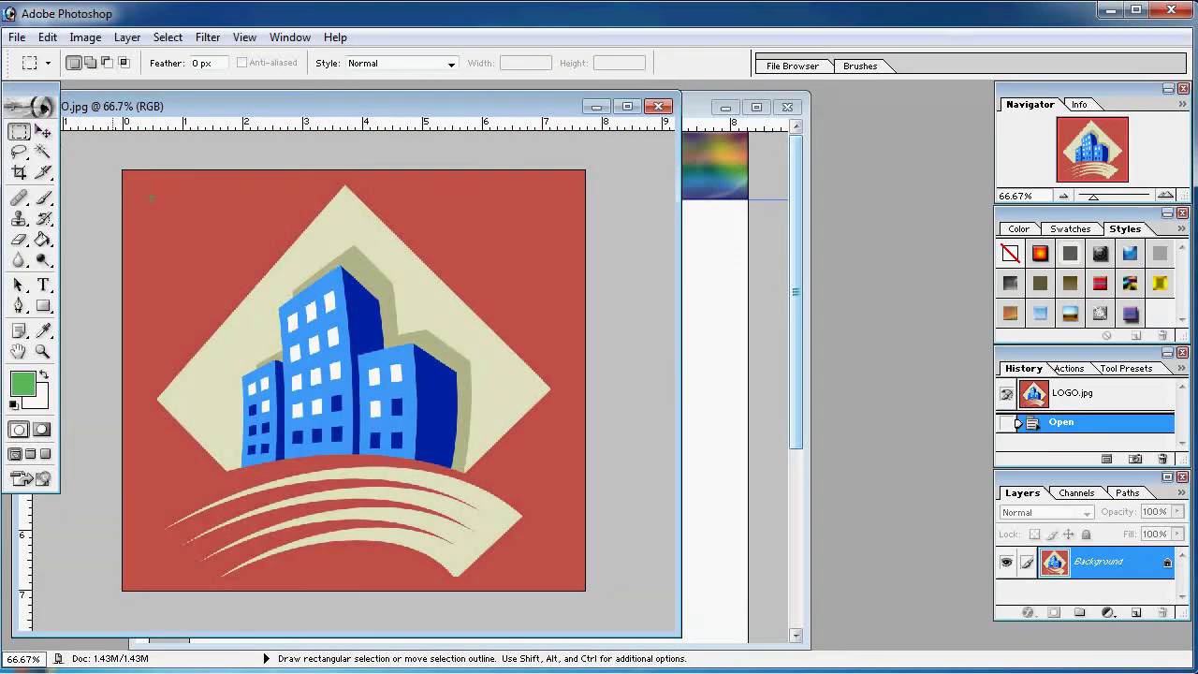
Step: Copy the whole logo and paste it into the letterhead document
drag(112, 159, 599, 604)
click(46, 37)
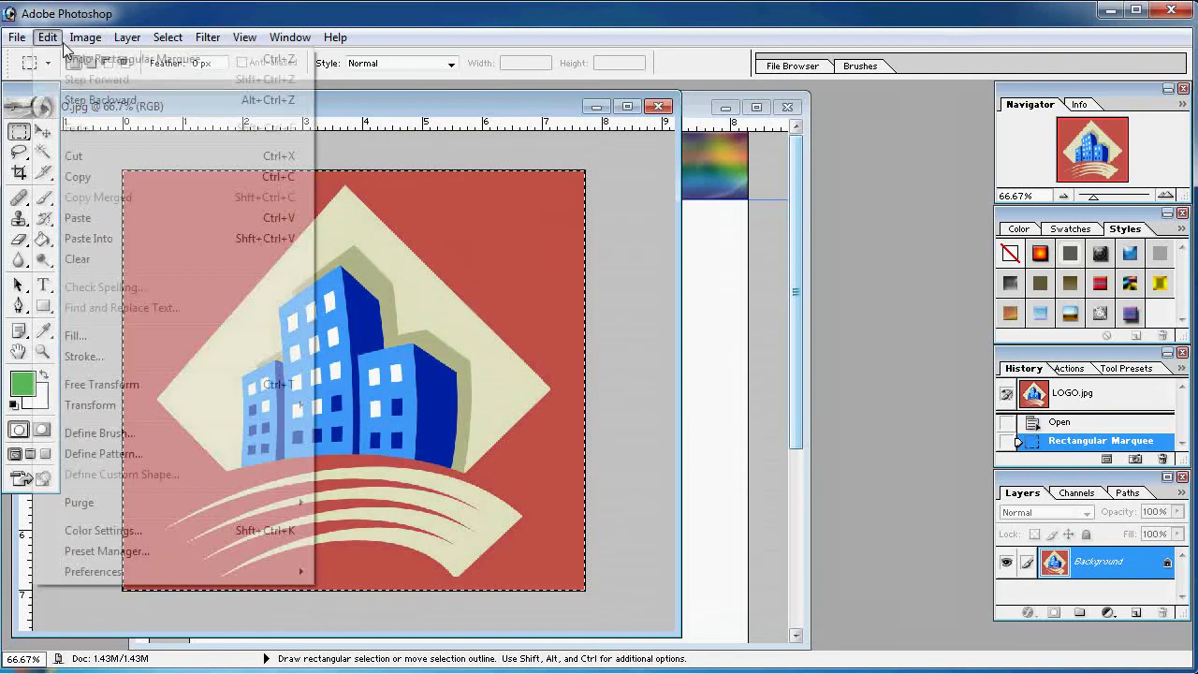
click(77, 173)
click(774, 340)
click(49, 38)
click(78, 217)
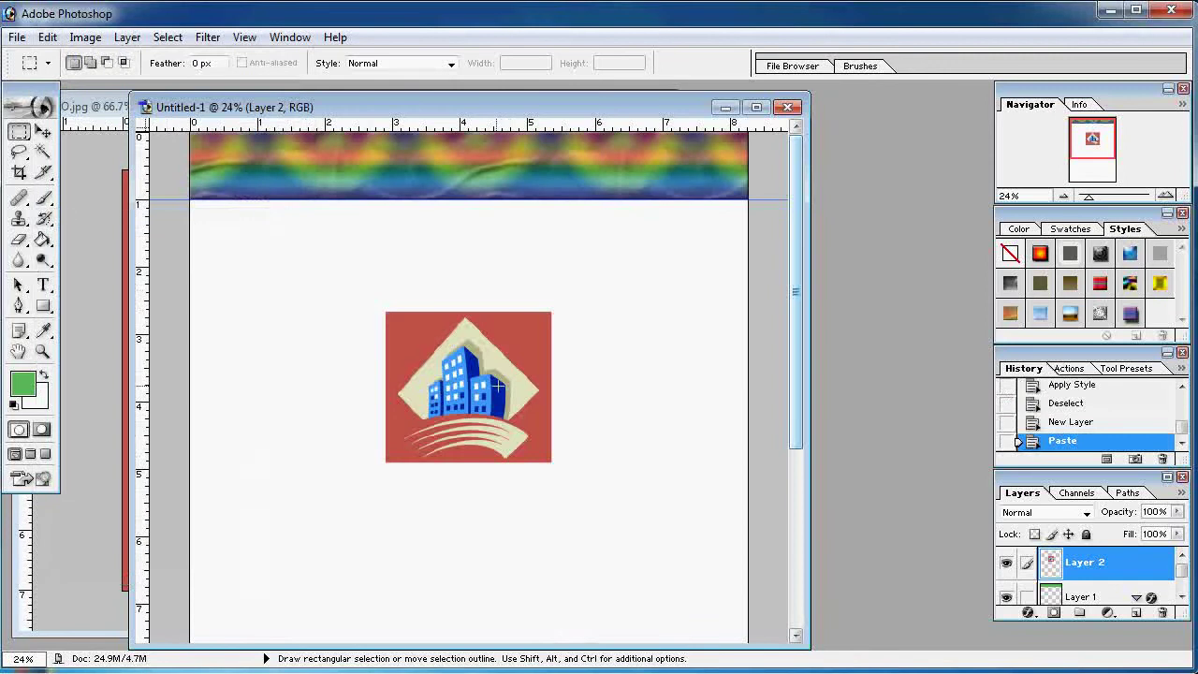
Step: Move the logo to the header's top-left, scale it proportionally to about 41%, and add a new layer
click(42, 132)
drag(498, 402, 471, 387)
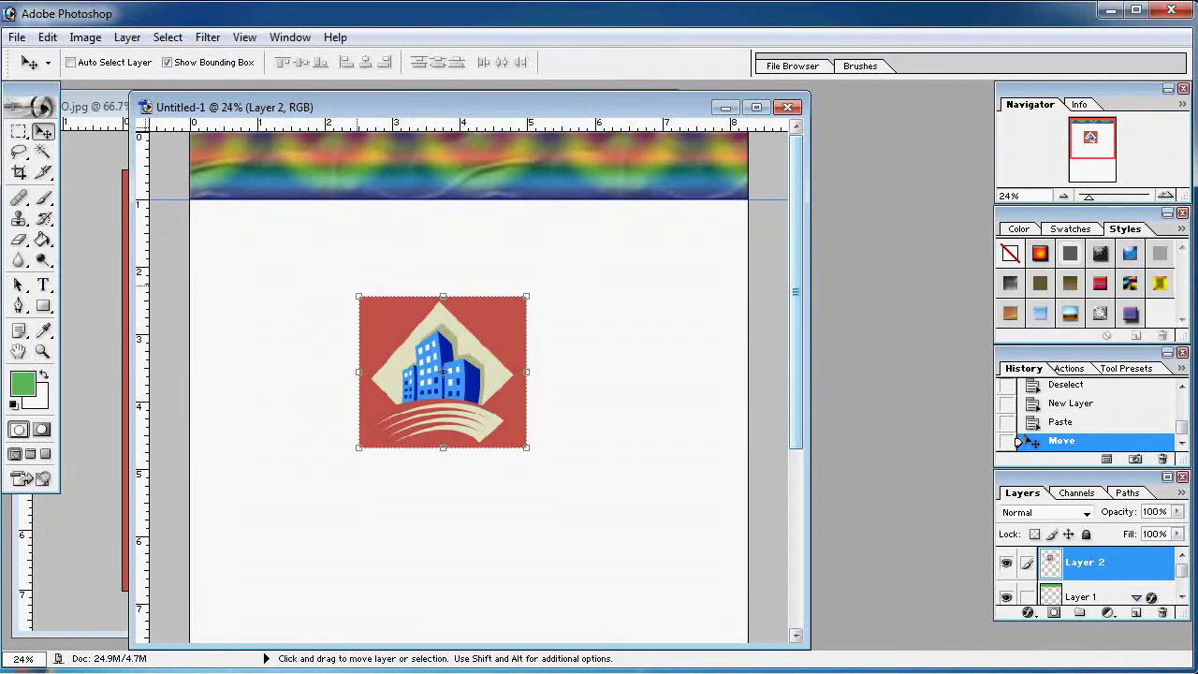
click(211, 62)
click(166, 62)
drag(424, 347, 301, 222)
key(shift)
drag(361, 283, 288, 164)
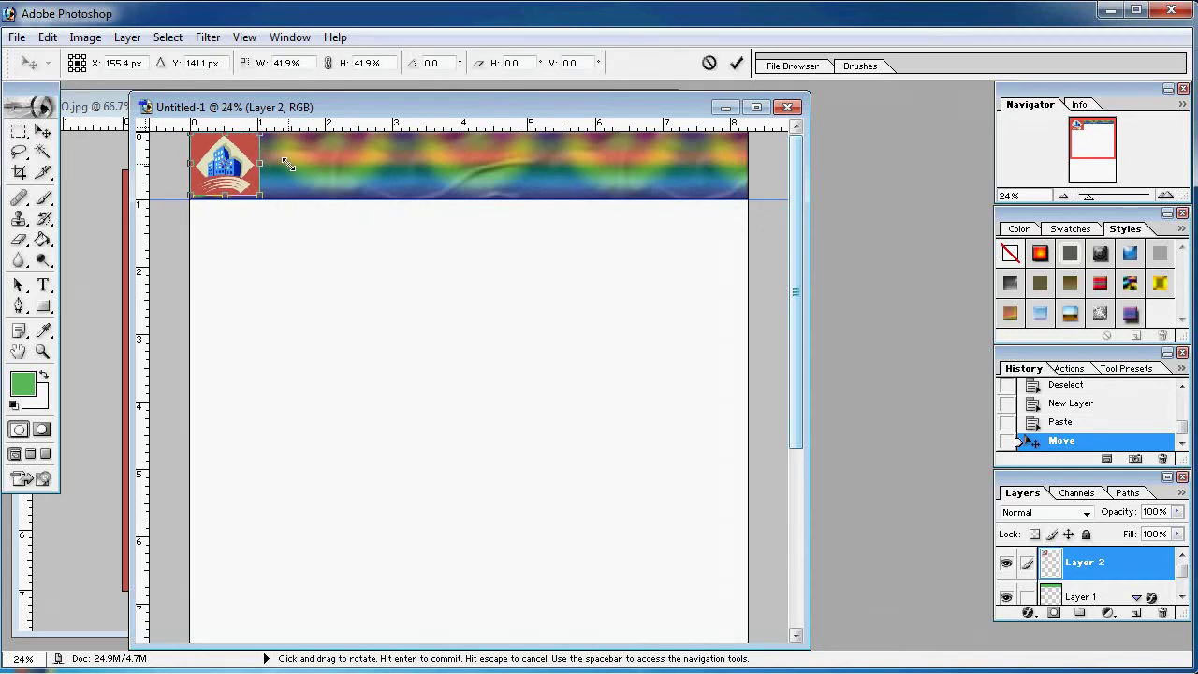
key(Return)
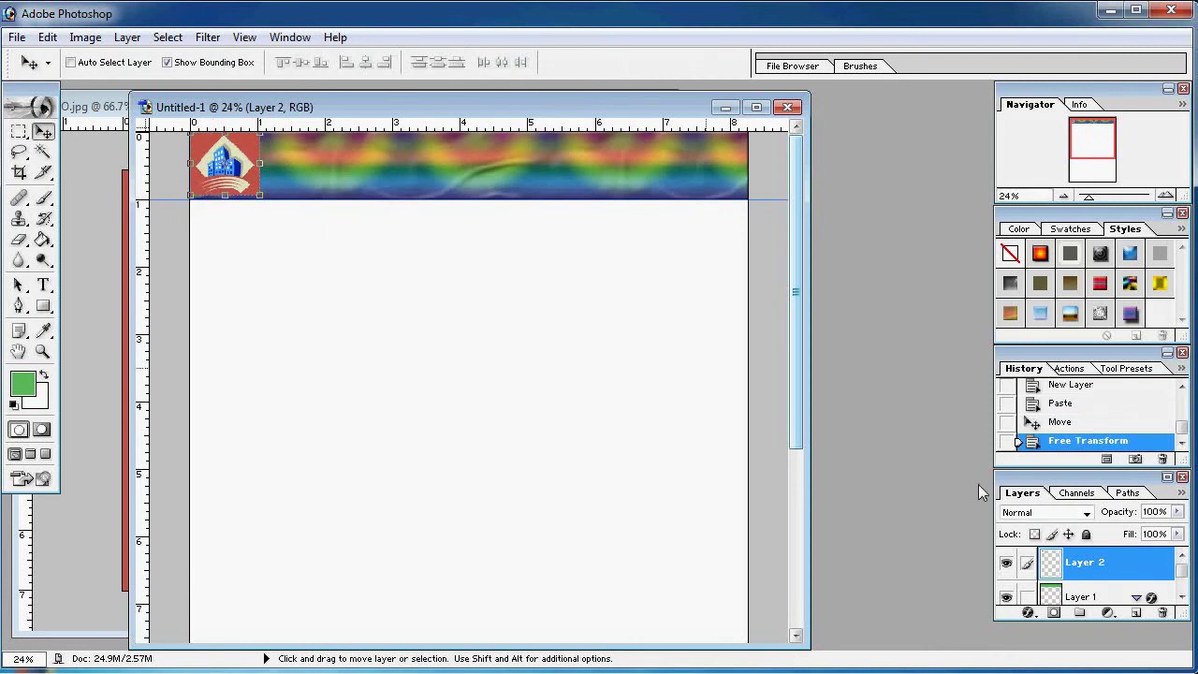
click(18, 132)
click(1138, 614)
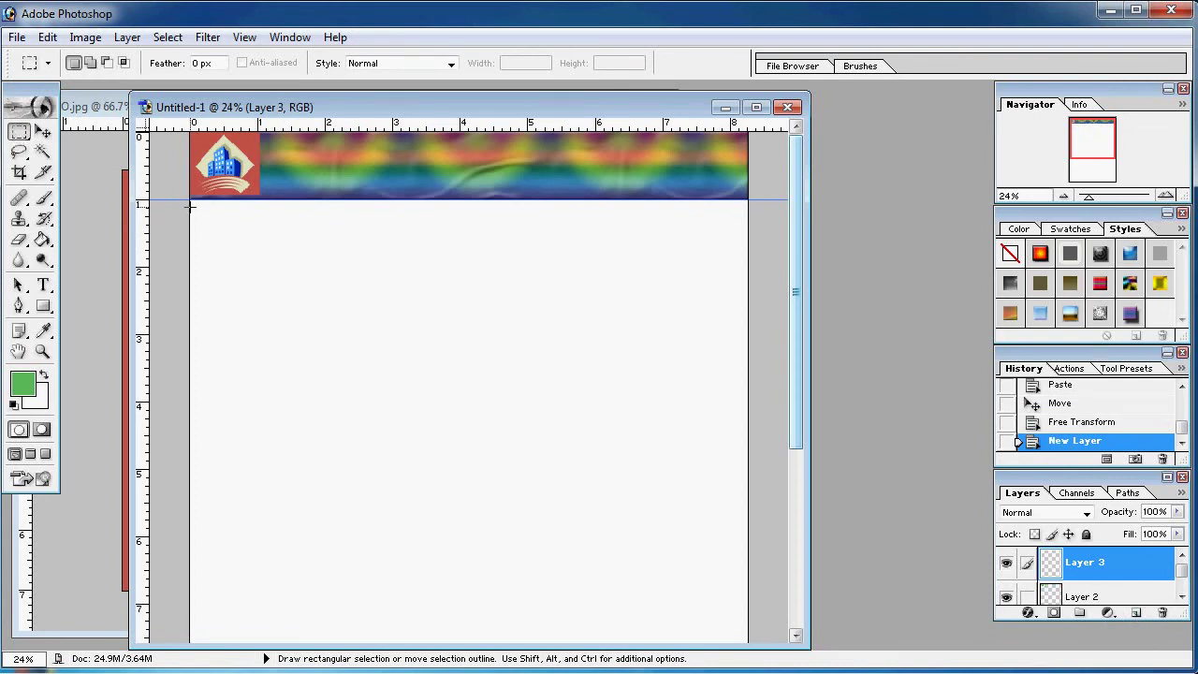
Step: Fill a thin strip below the header with black, nudge it up, deselect, and add a new layer
drag(231, 238, 620, 241)
drag(766, 216, 768, 209)
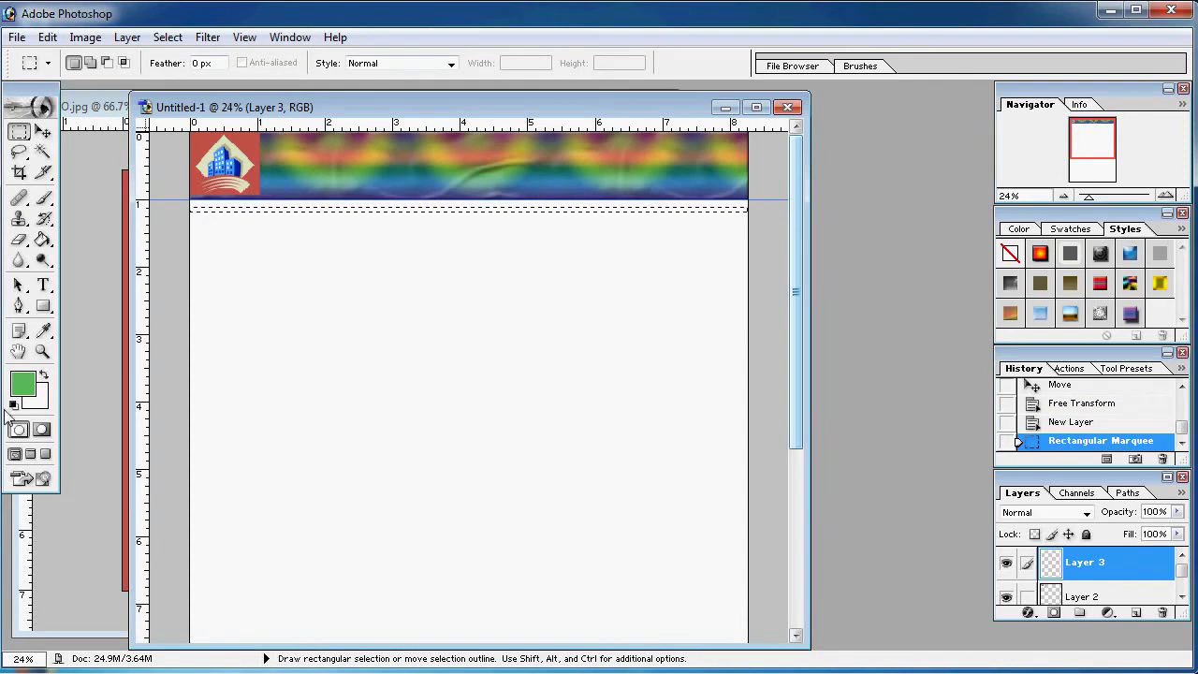
click(13, 404)
click(43, 239)
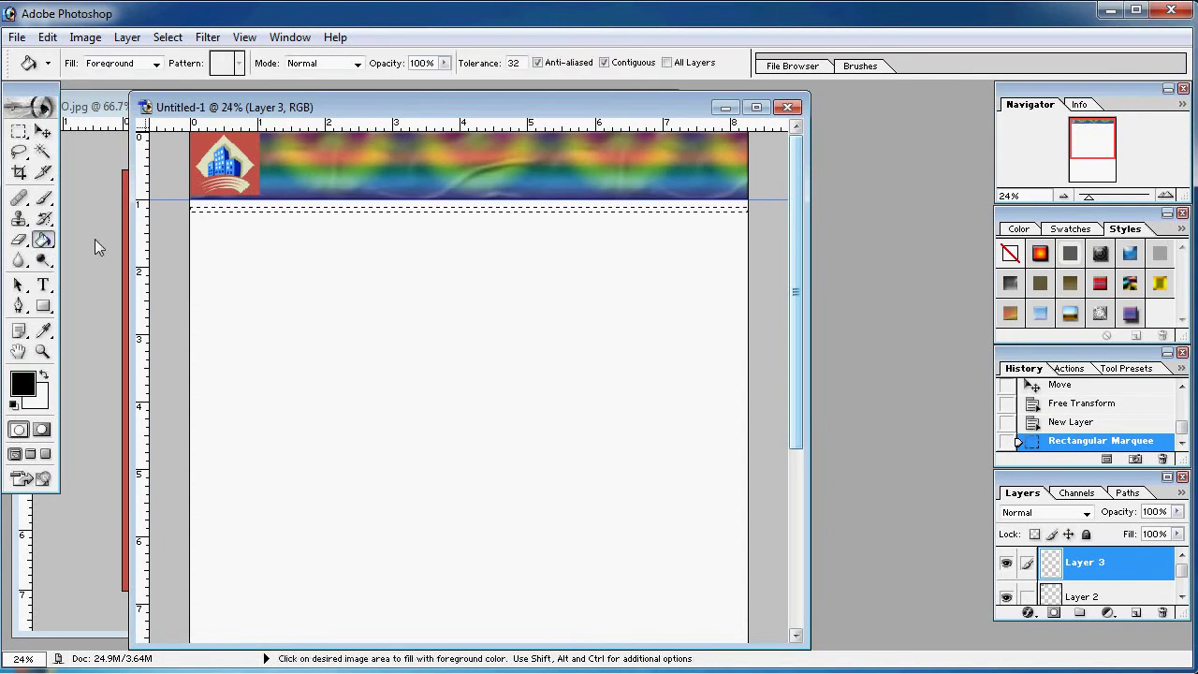
click(282, 210)
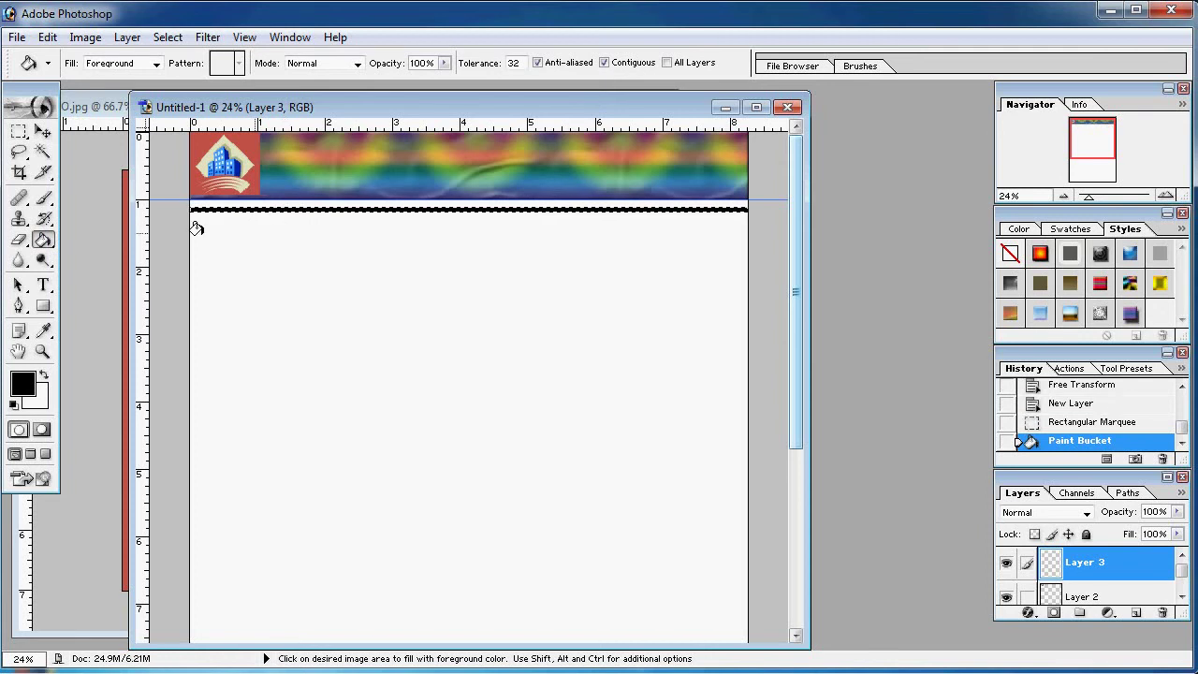
click(42, 132)
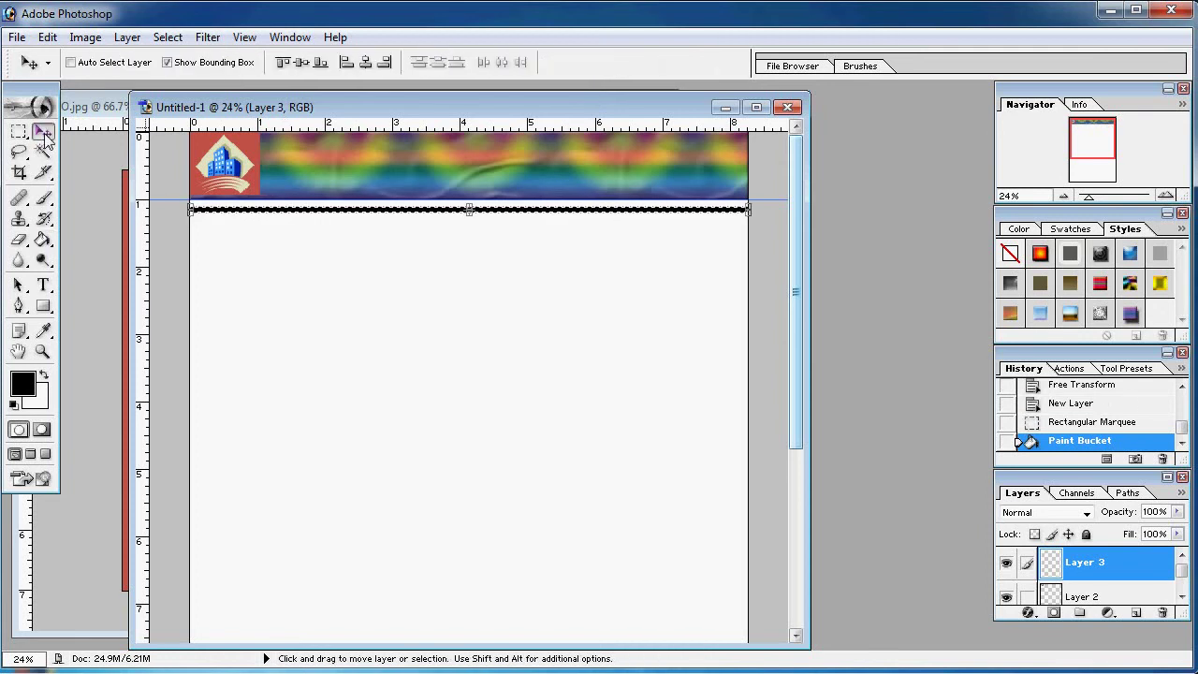
key(Up)
key(Up)
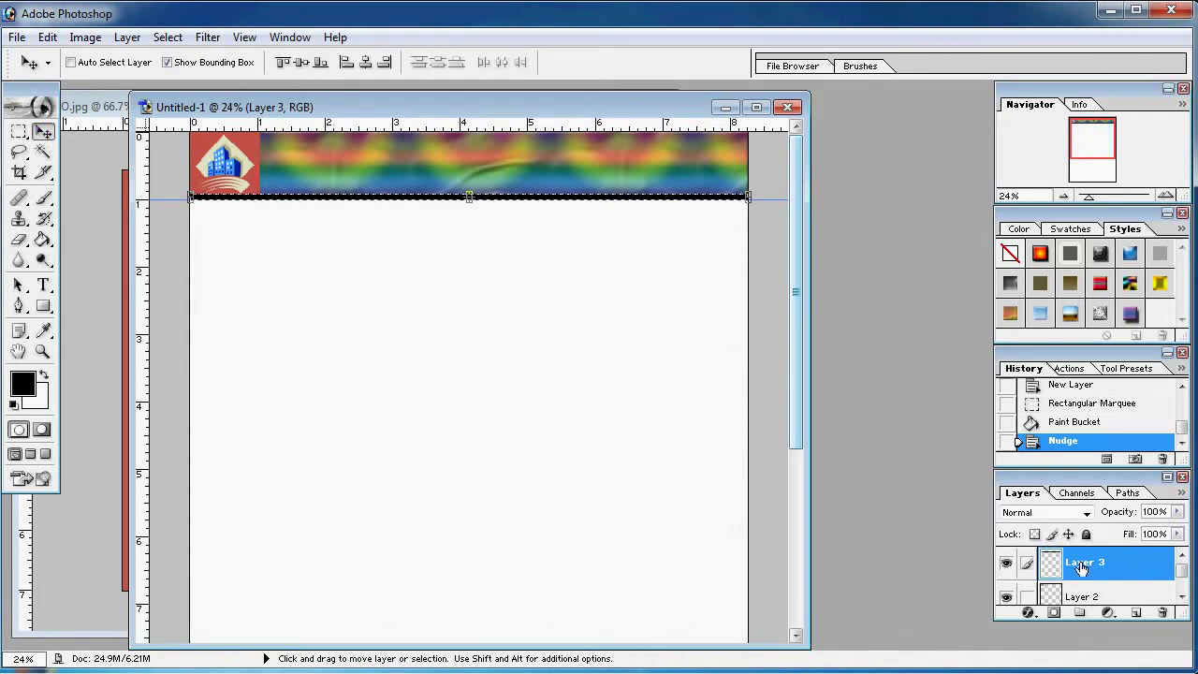
key(m)
key(ctrl+d)
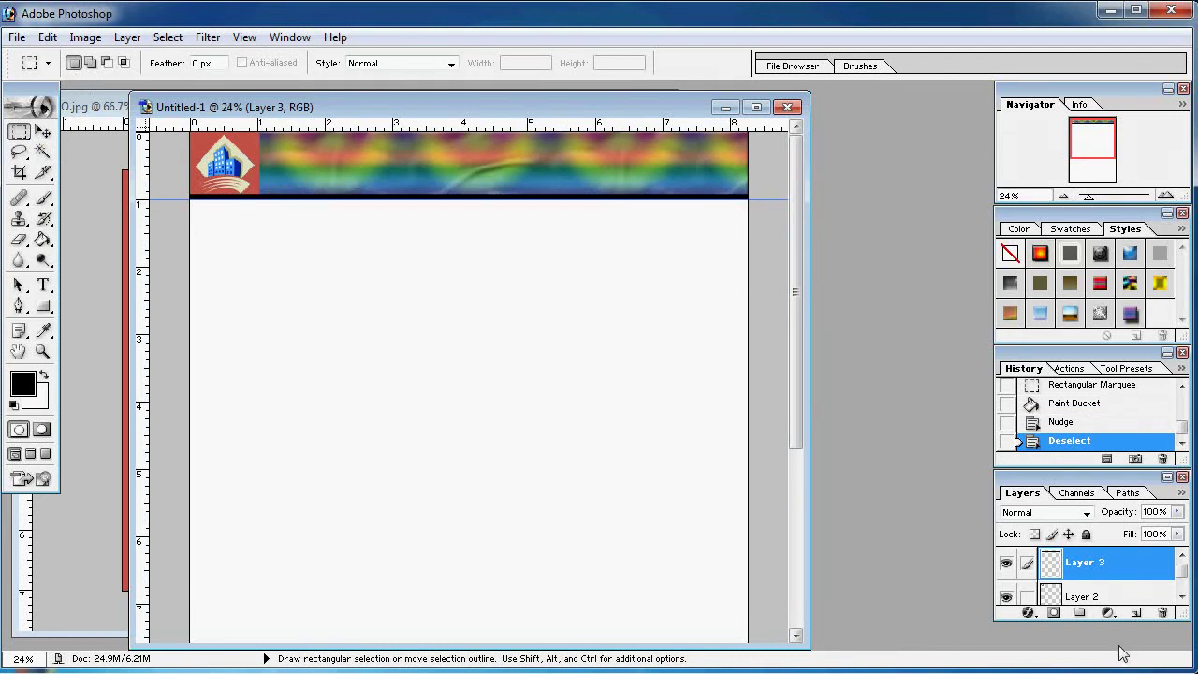
click(1133, 614)
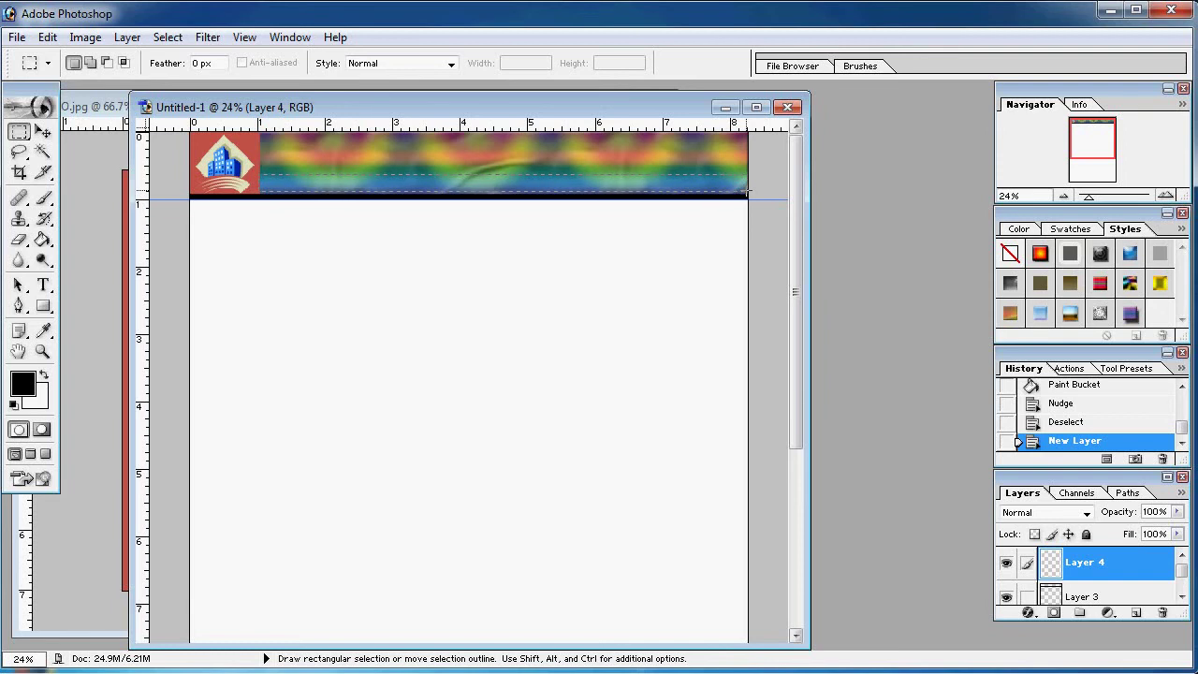
Step: Fill a strip along the banner's bottom edge with blue RGB 0, 112, 192
drag(747, 192, 747, 190)
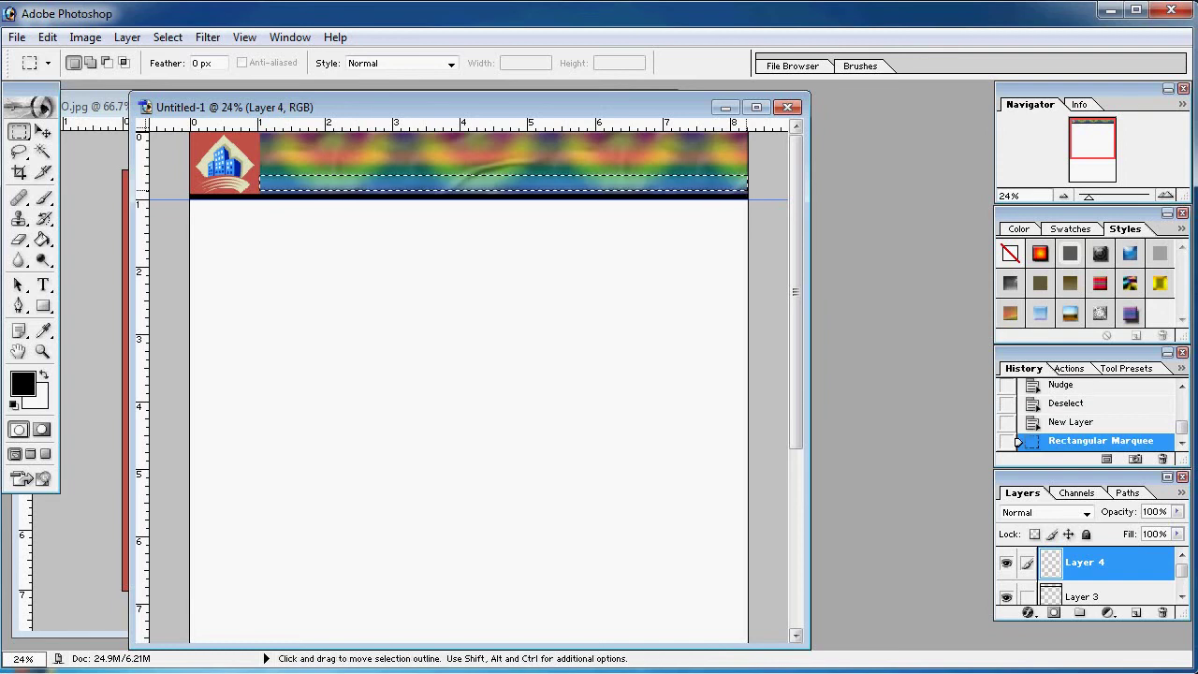
click(29, 384)
click(705, 544)
text(112)
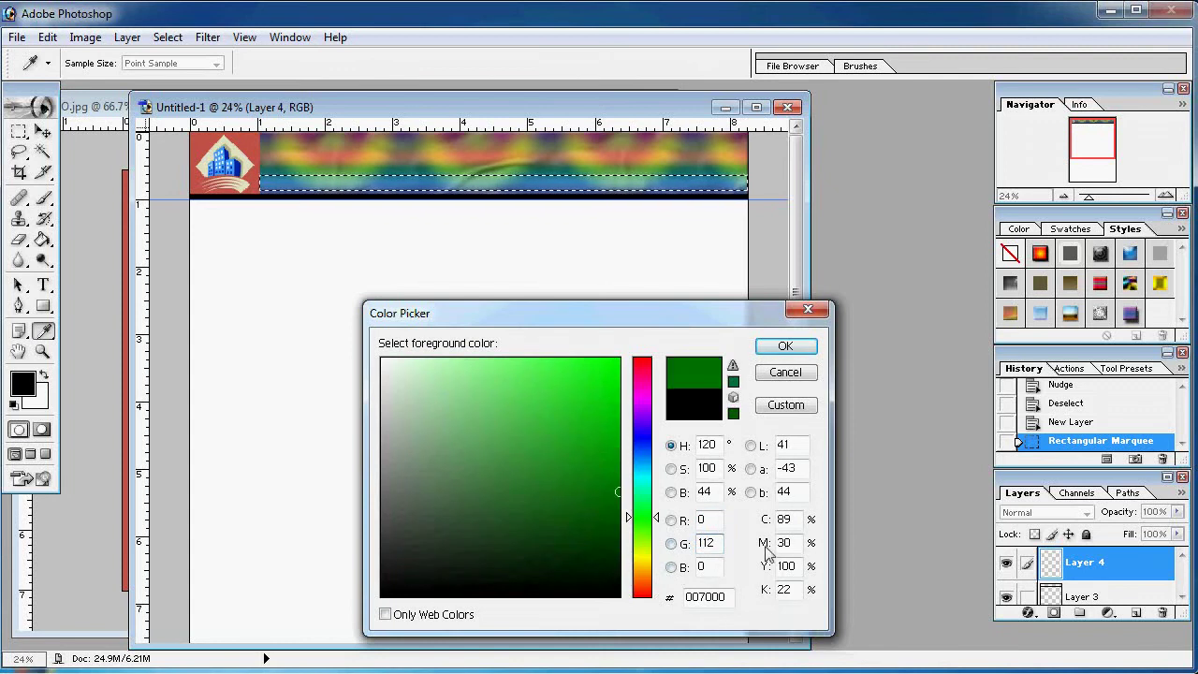
text(192)
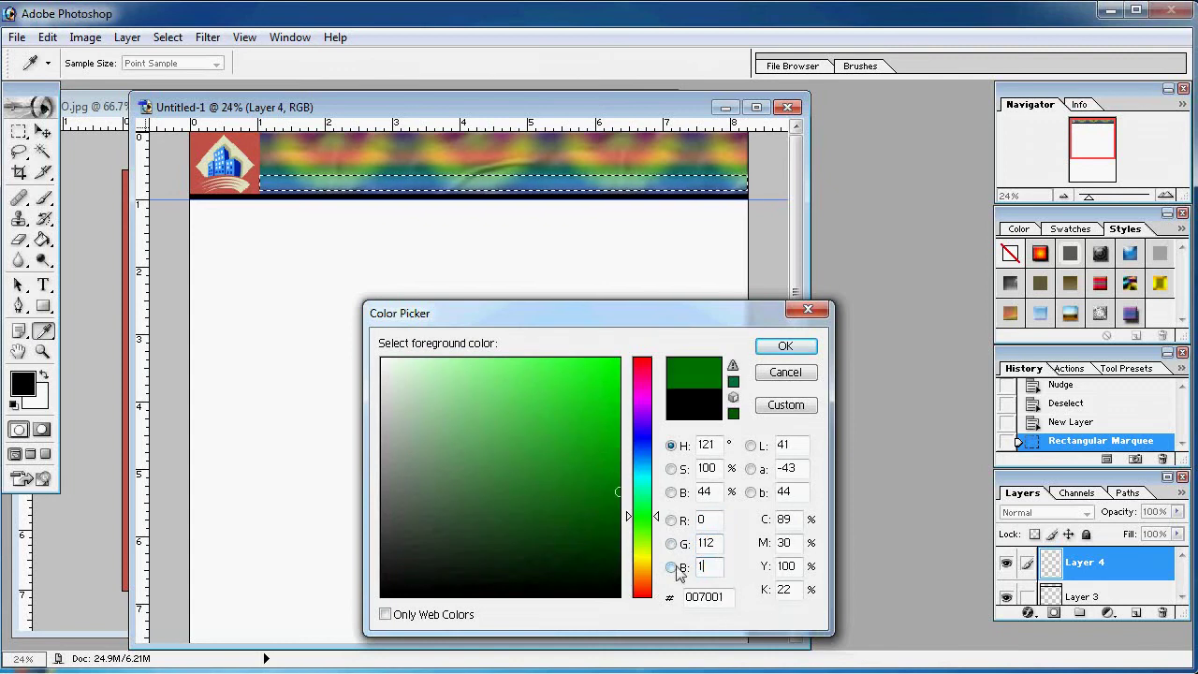
click(786, 347)
click(43, 240)
click(381, 182)
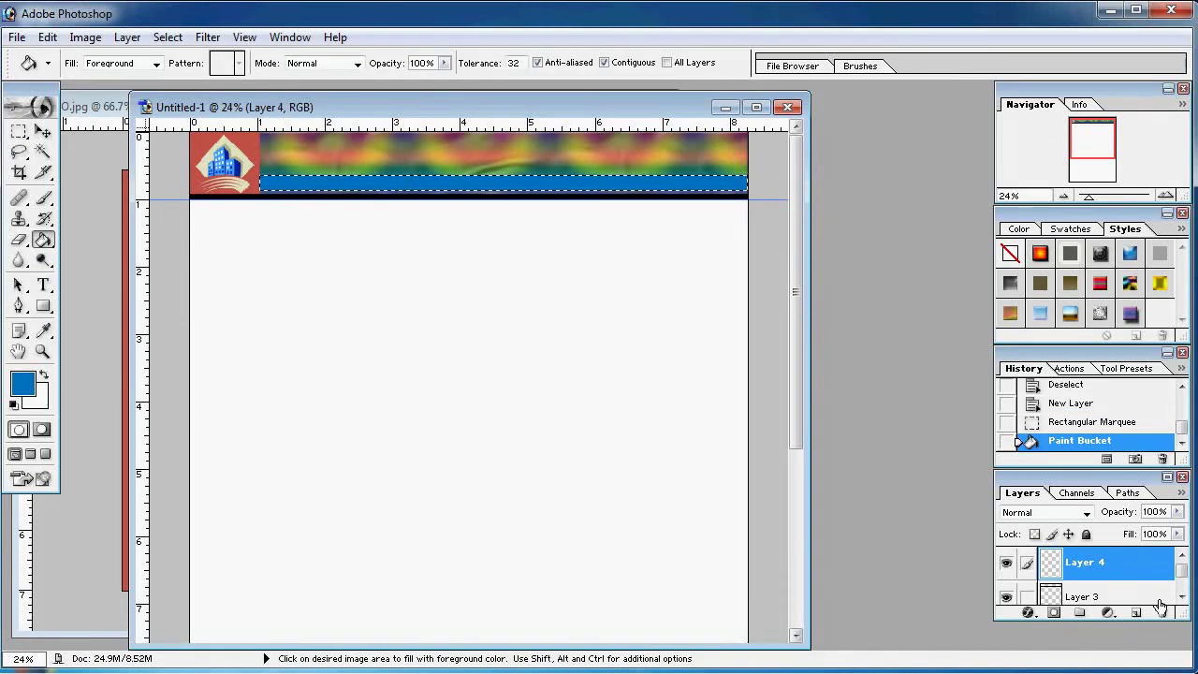
Step: Add Bevel and Emboss to the blue band on Layer 4, deselect, and nudge it down
right_click(1101, 571)
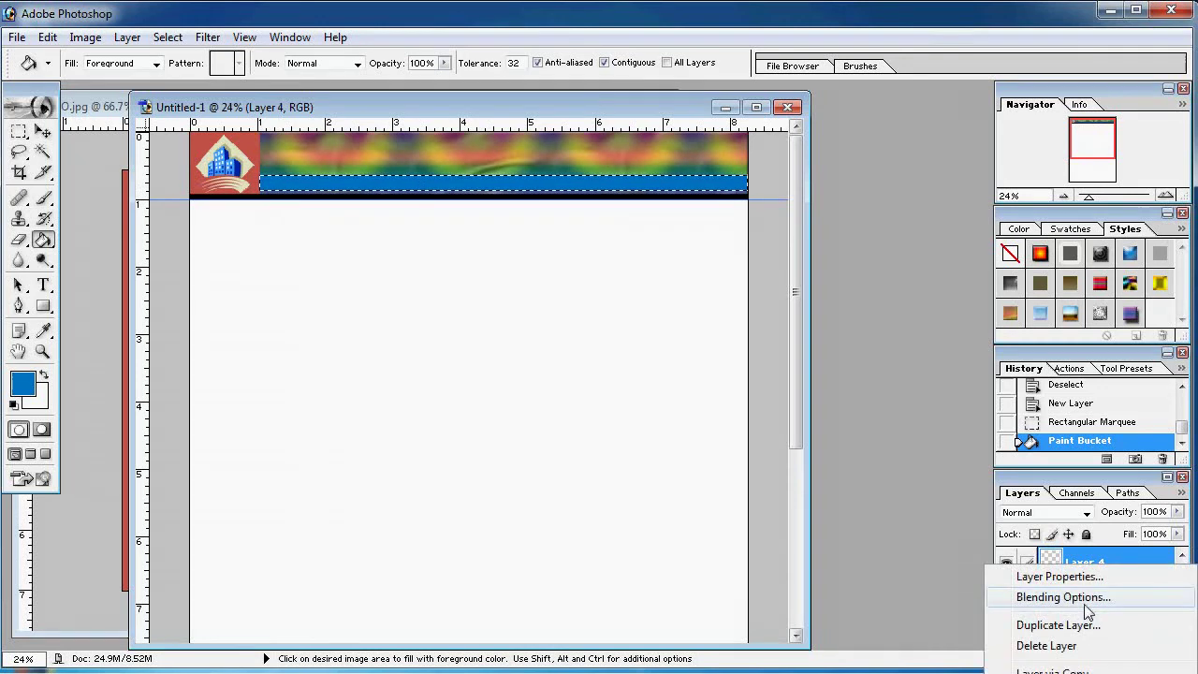
click(1058, 597)
click(364, 423)
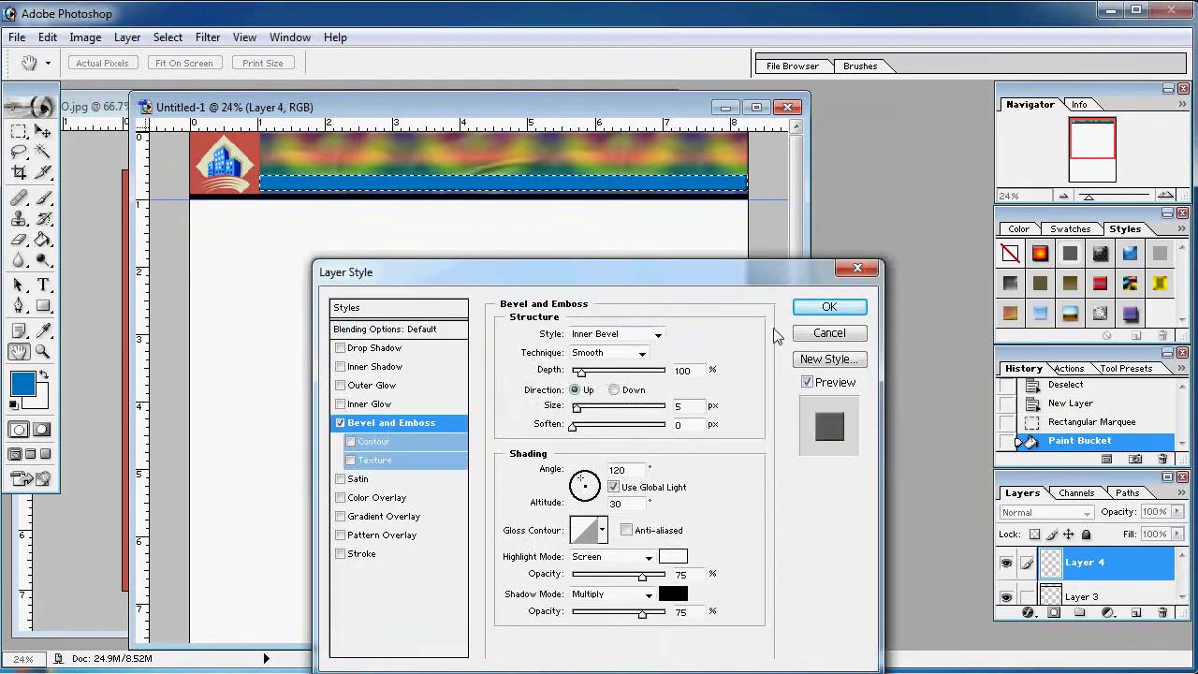
click(828, 308)
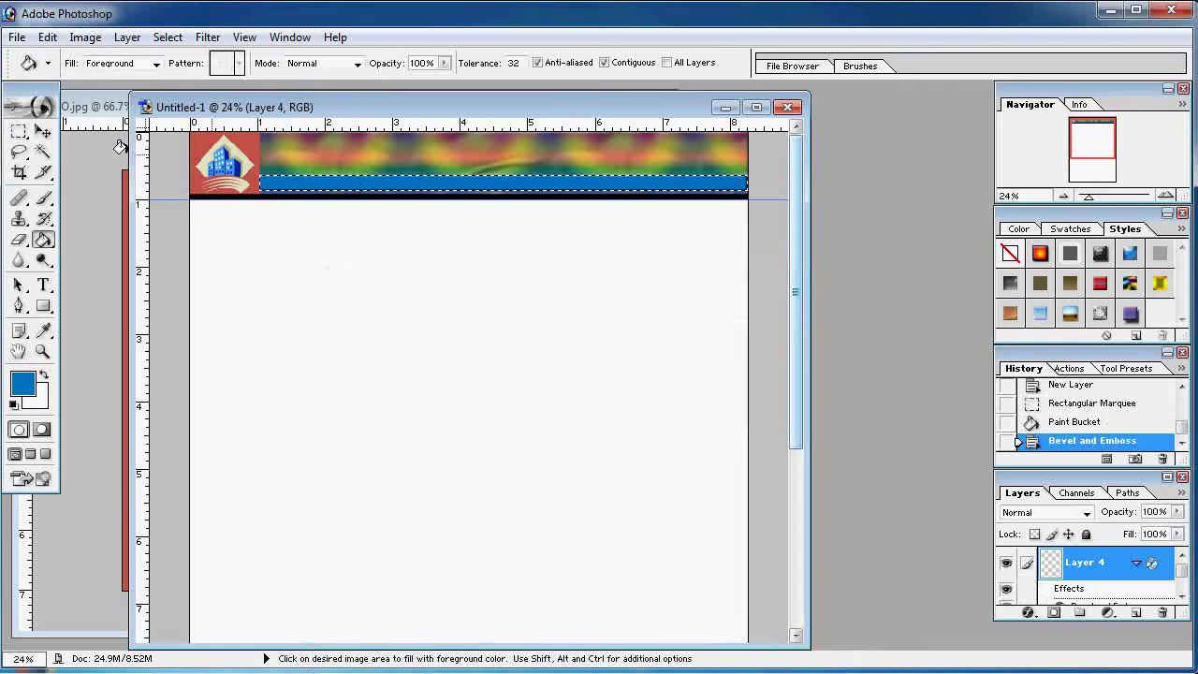
click(18, 132)
click(273, 259)
click(42, 132)
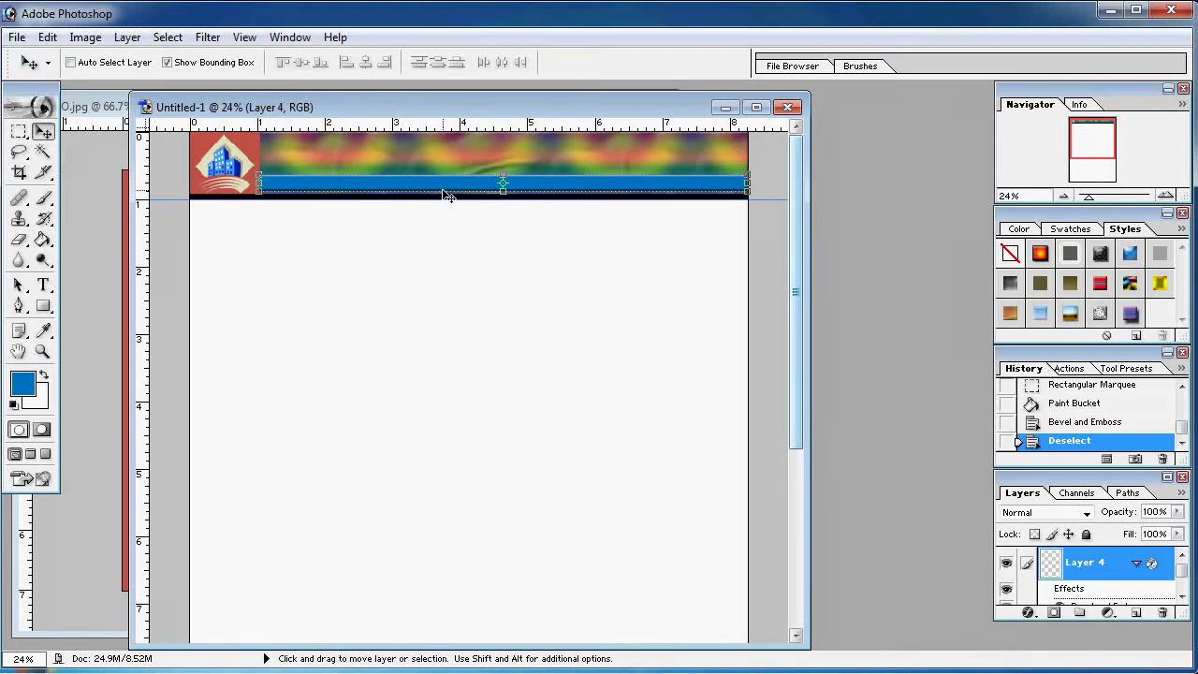
key(shift+Down)
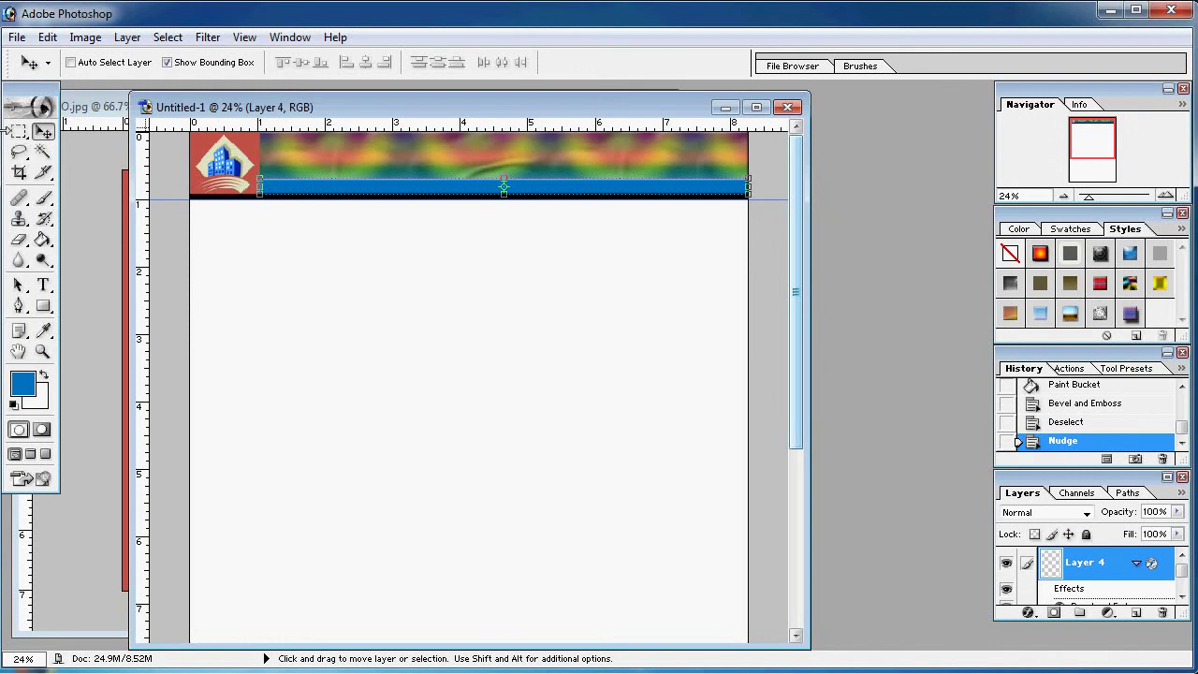
click(19, 132)
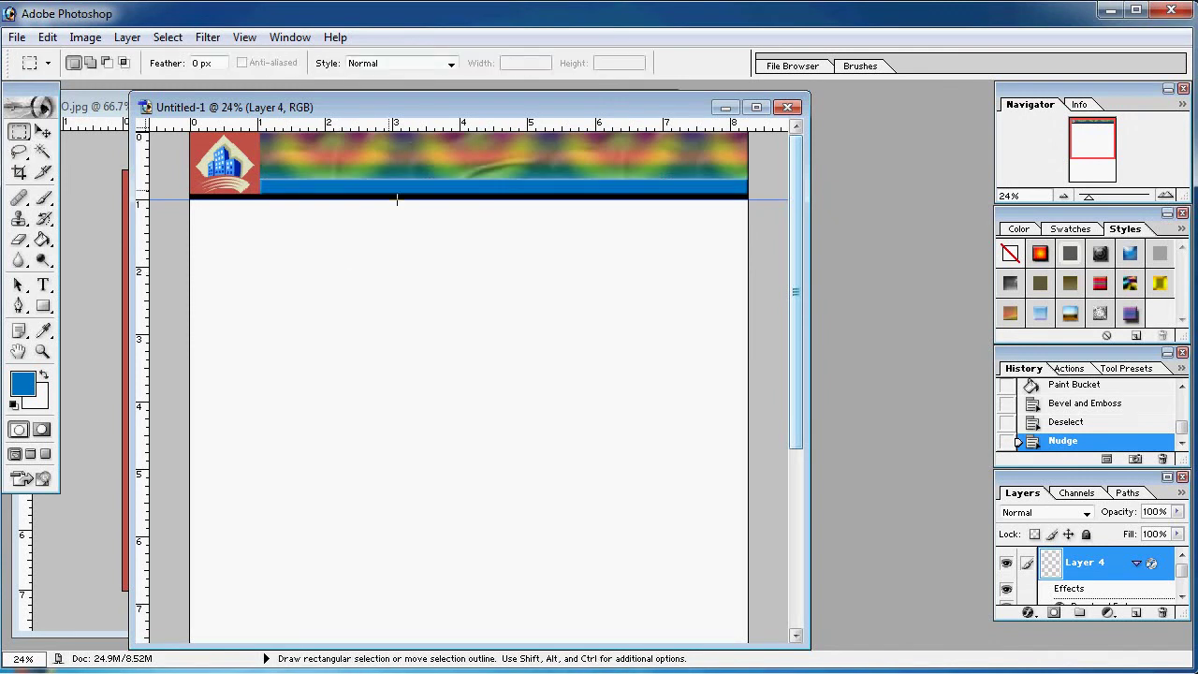
Step: Draw a paragraph text box below the header and paste the ABC BANK contact text into it
click(44, 285)
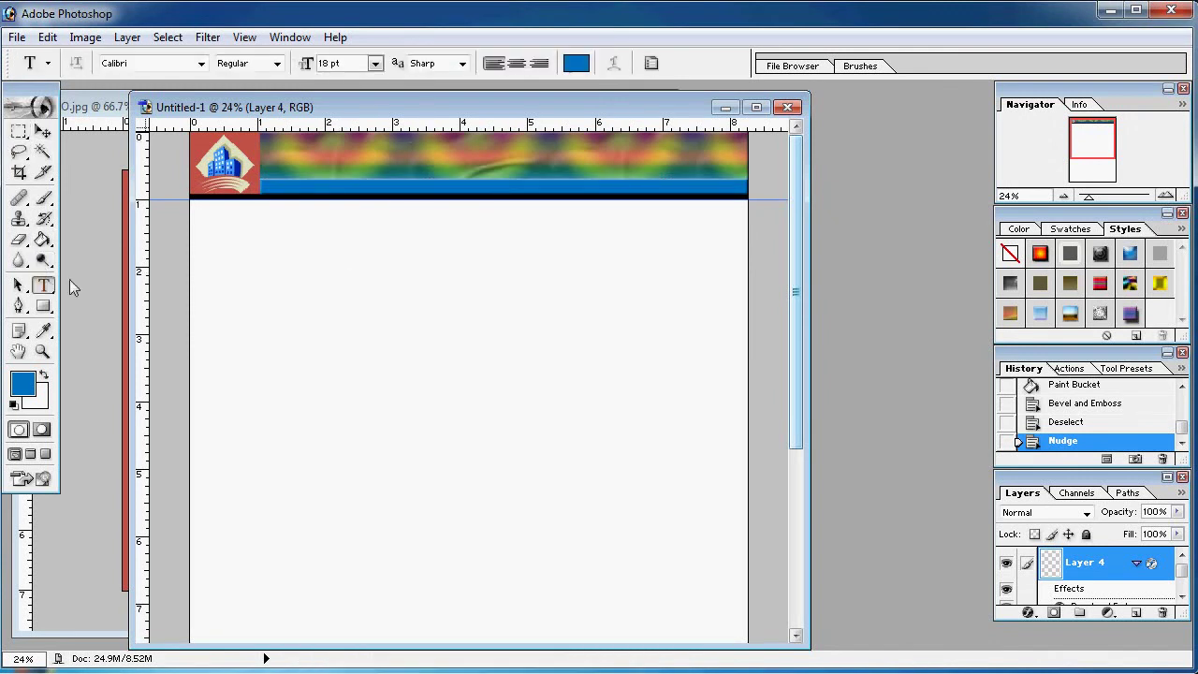
drag(210, 274, 710, 426)
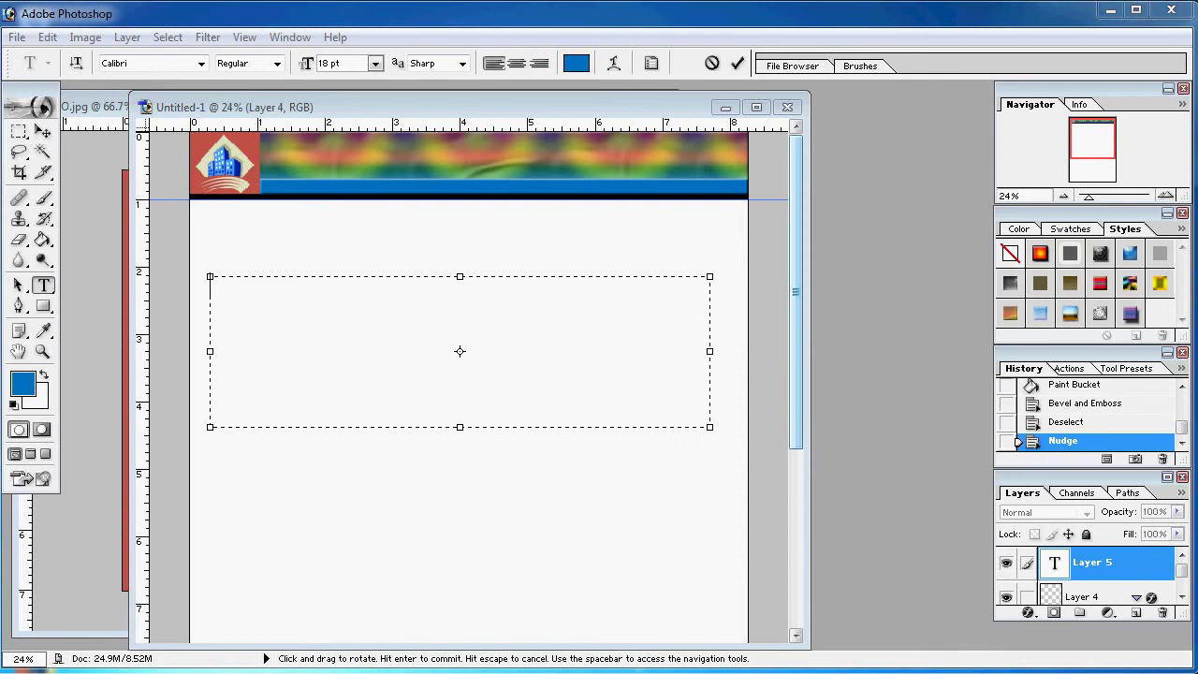
right_click(198, 614)
click(243, 647)
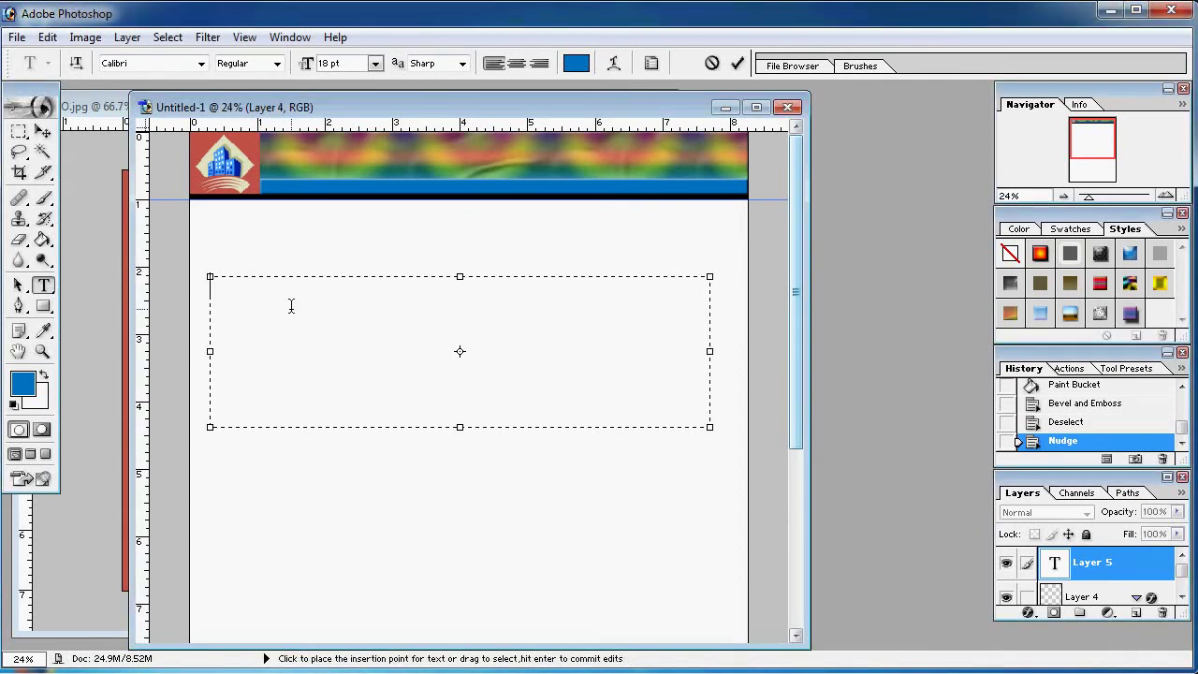
right_click(291, 306)
click(392, 399)
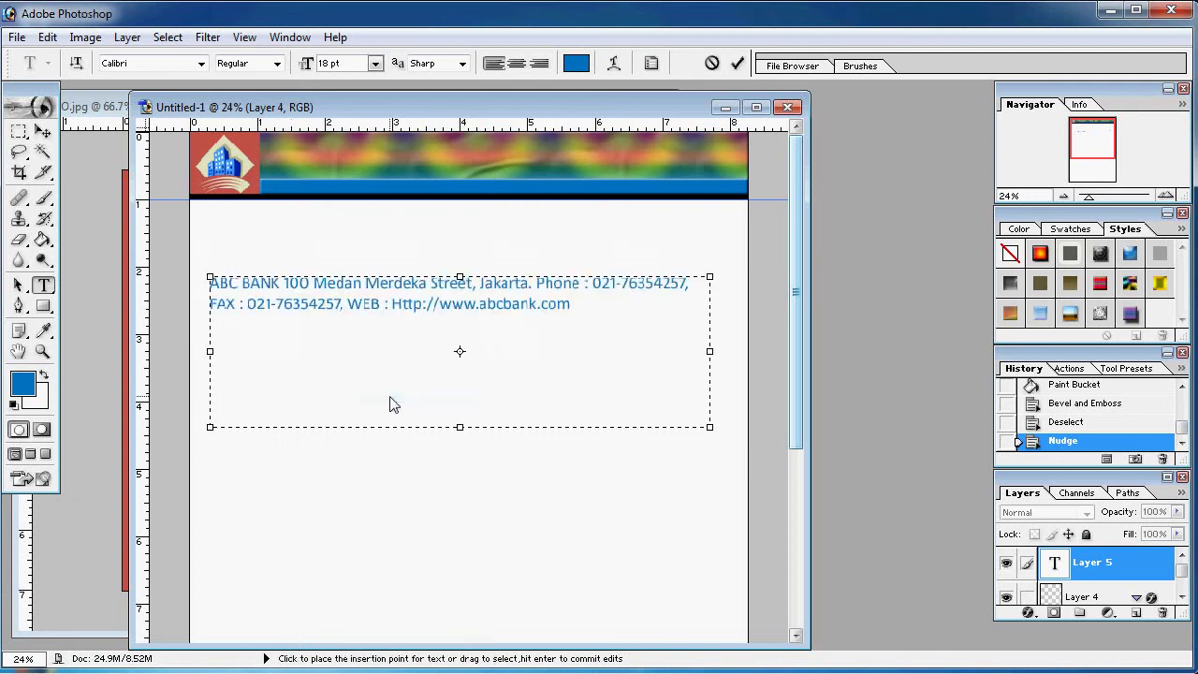
drag(582, 303, 208, 281)
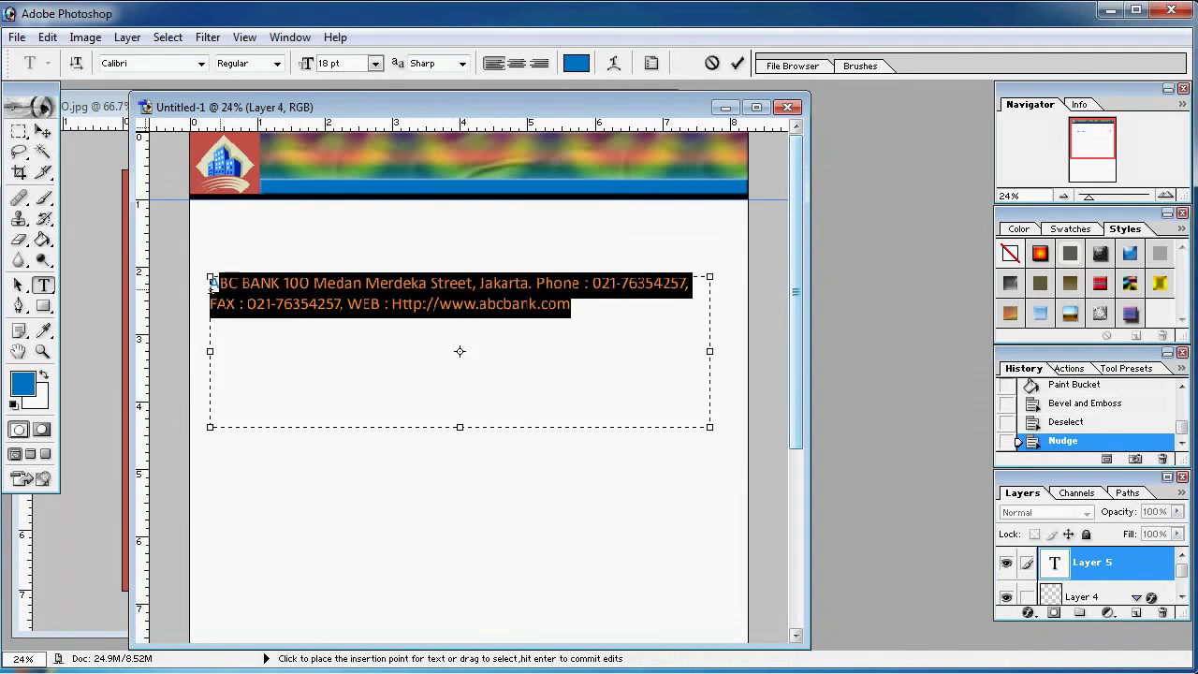
Step: Make the text black and break lines after the bank name and the street name
click(16, 405)
key(ctrl+h)
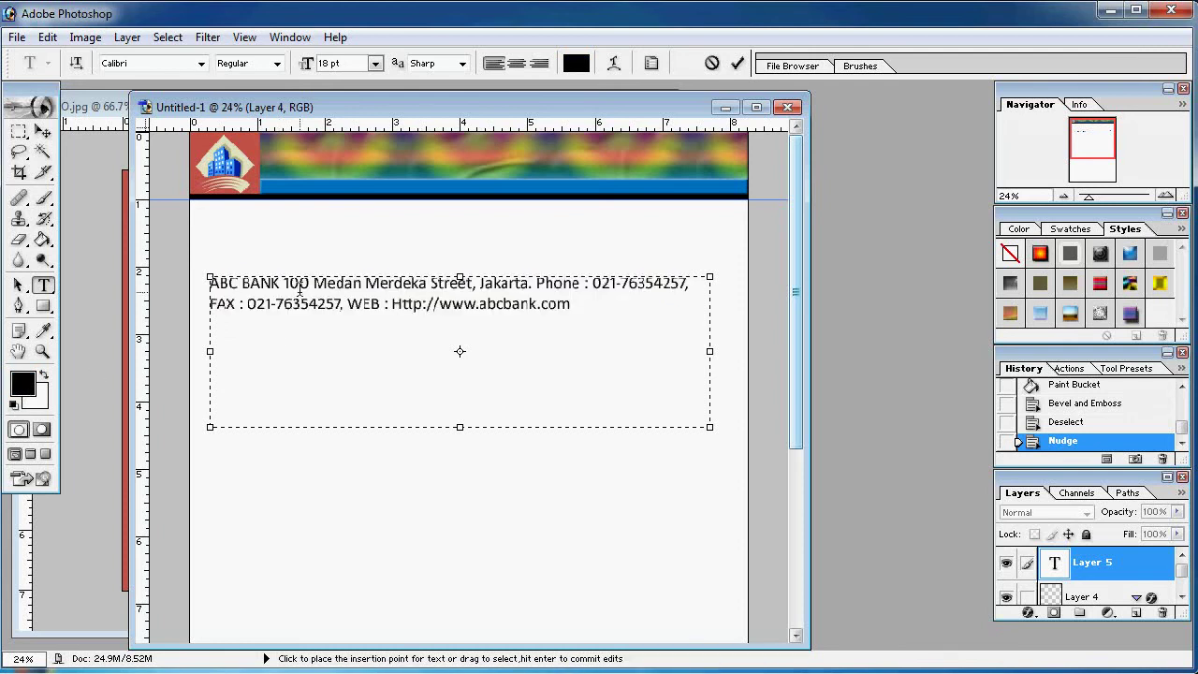
click(316, 282)
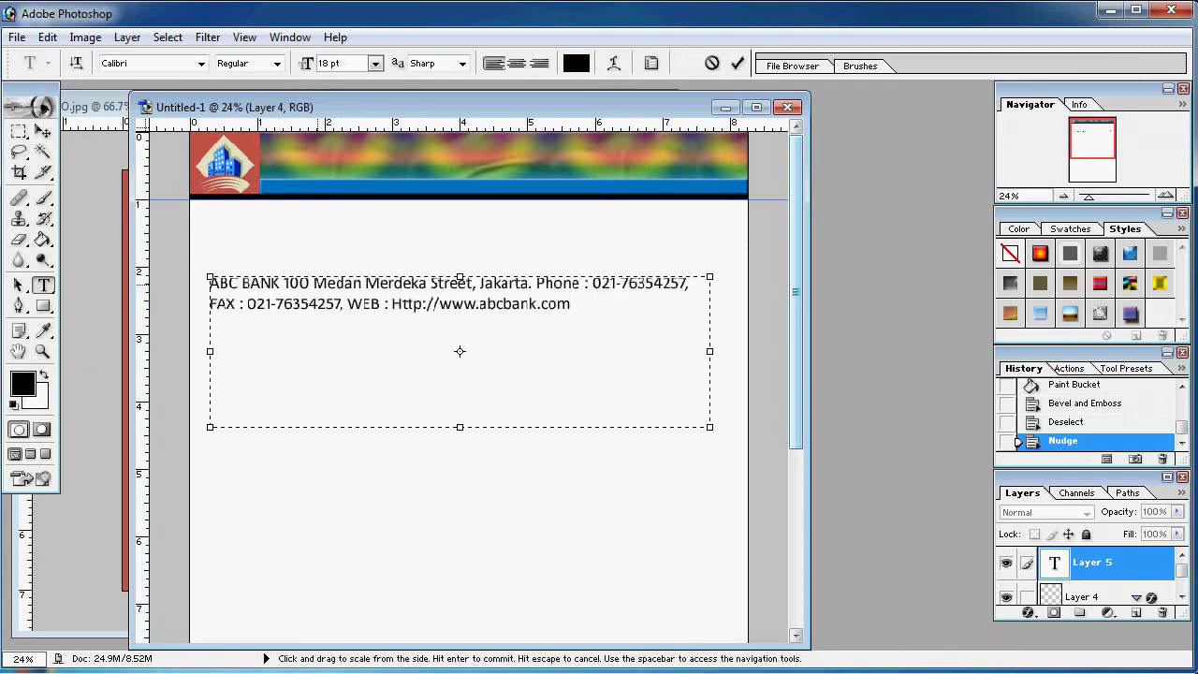
key(Return)
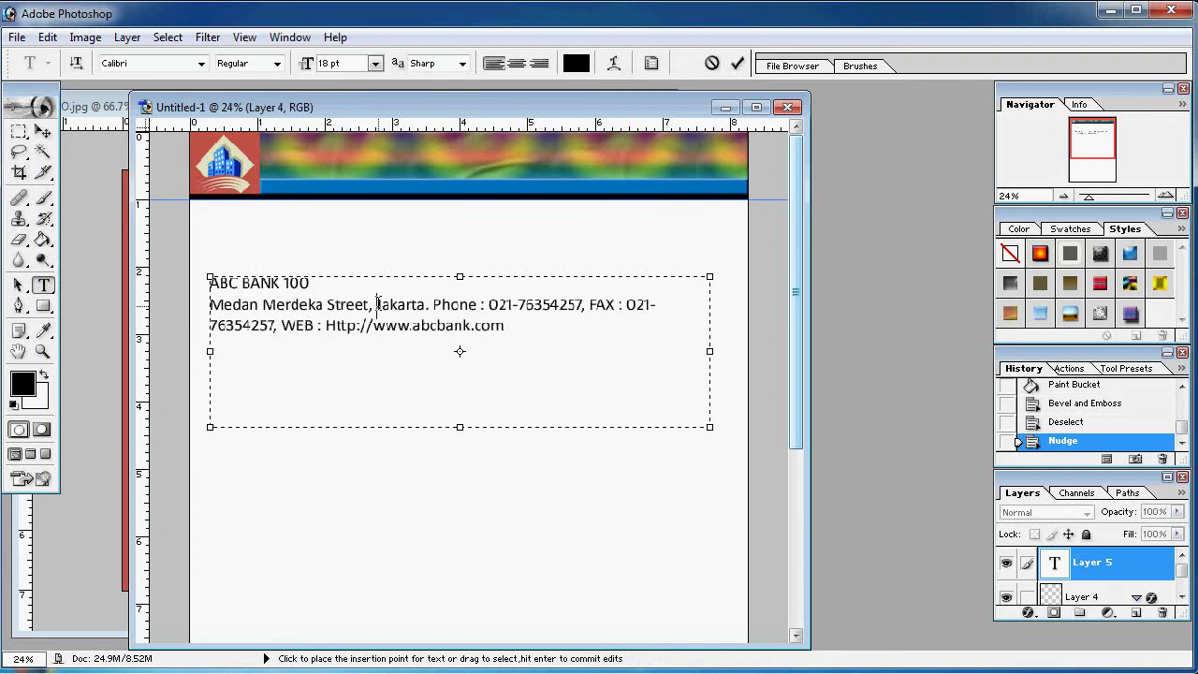
click(376, 304)
key(Return)
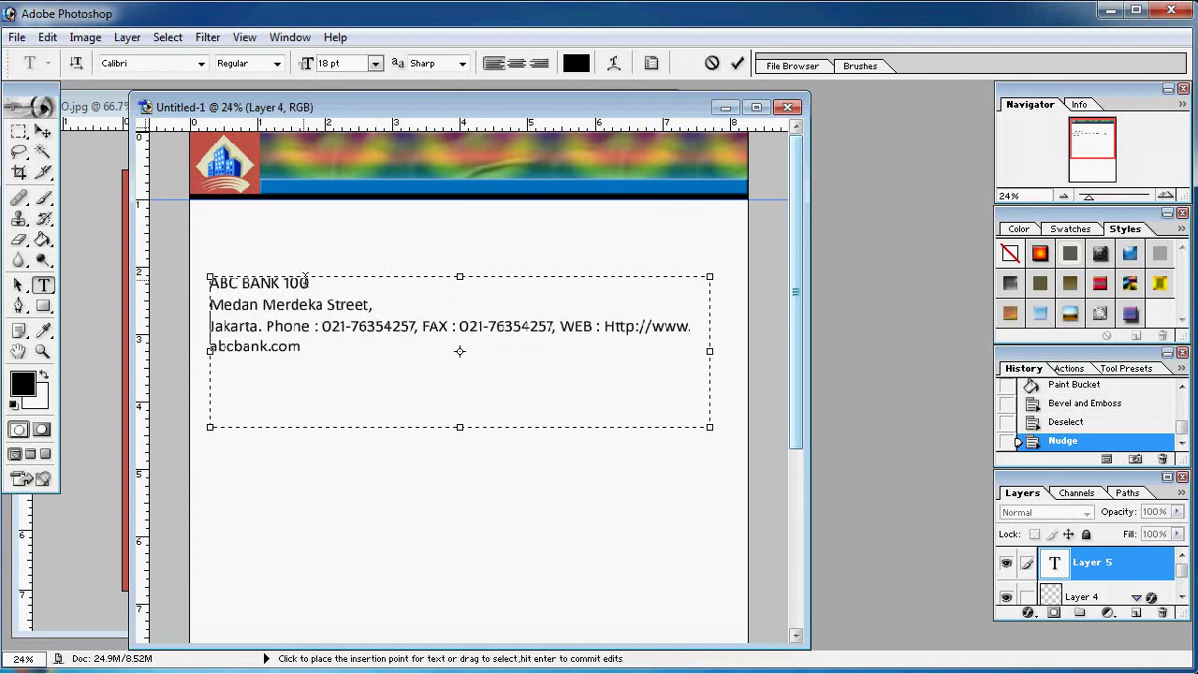
Step: Set the ABC BANK 100 title in Jokerman and the address and contact lines to 14 pt
drag(312, 284, 210, 286)
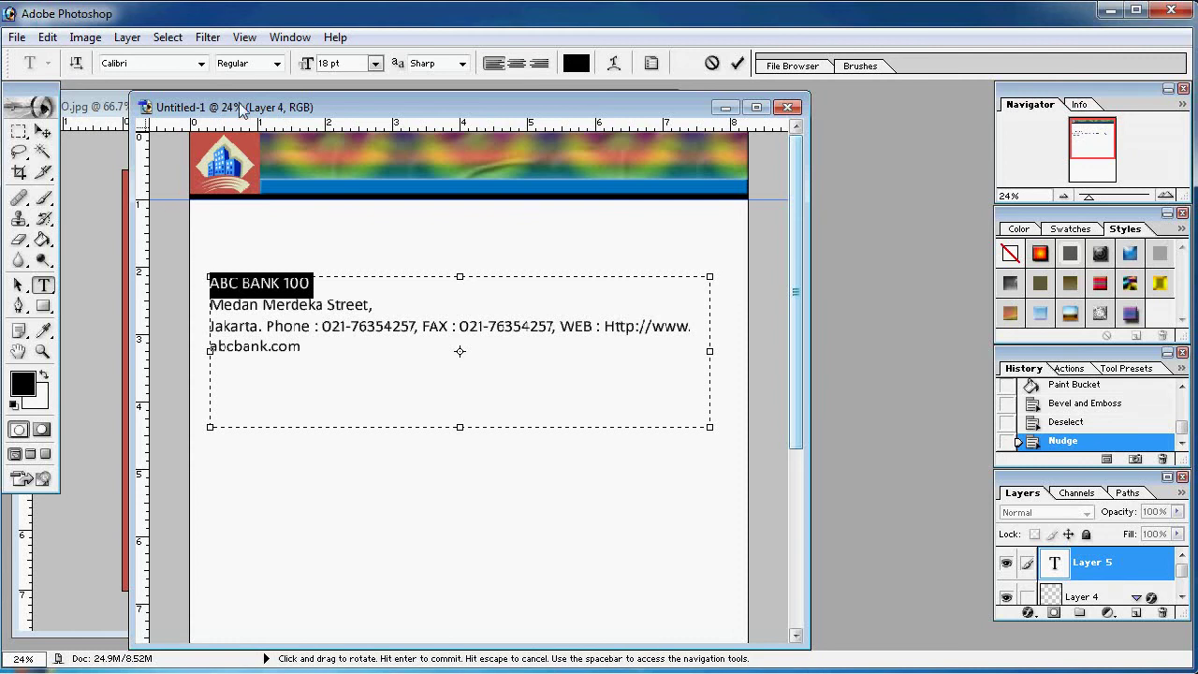
click(200, 63)
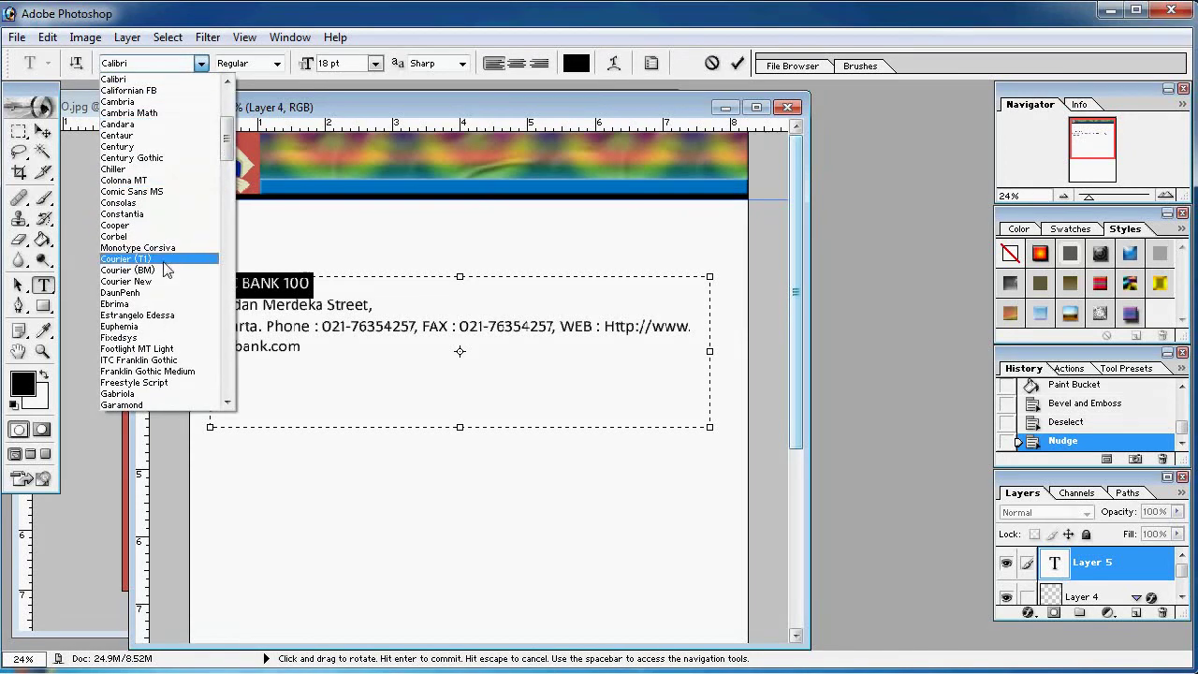
click(228, 328)
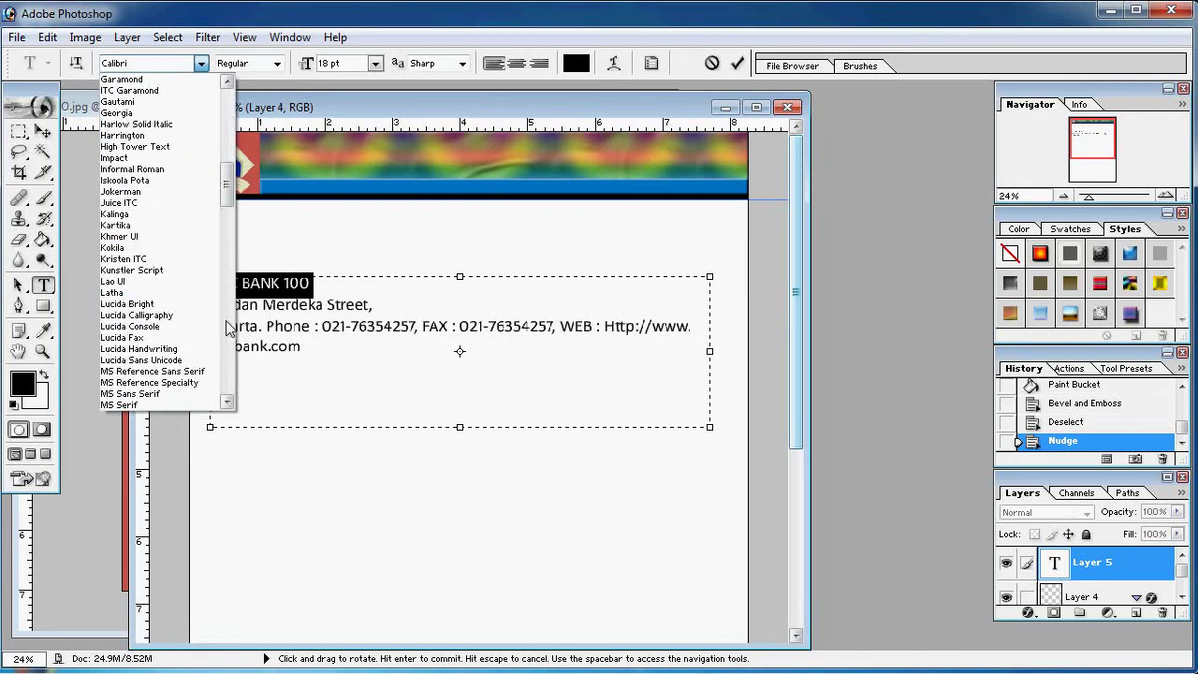
click(140, 191)
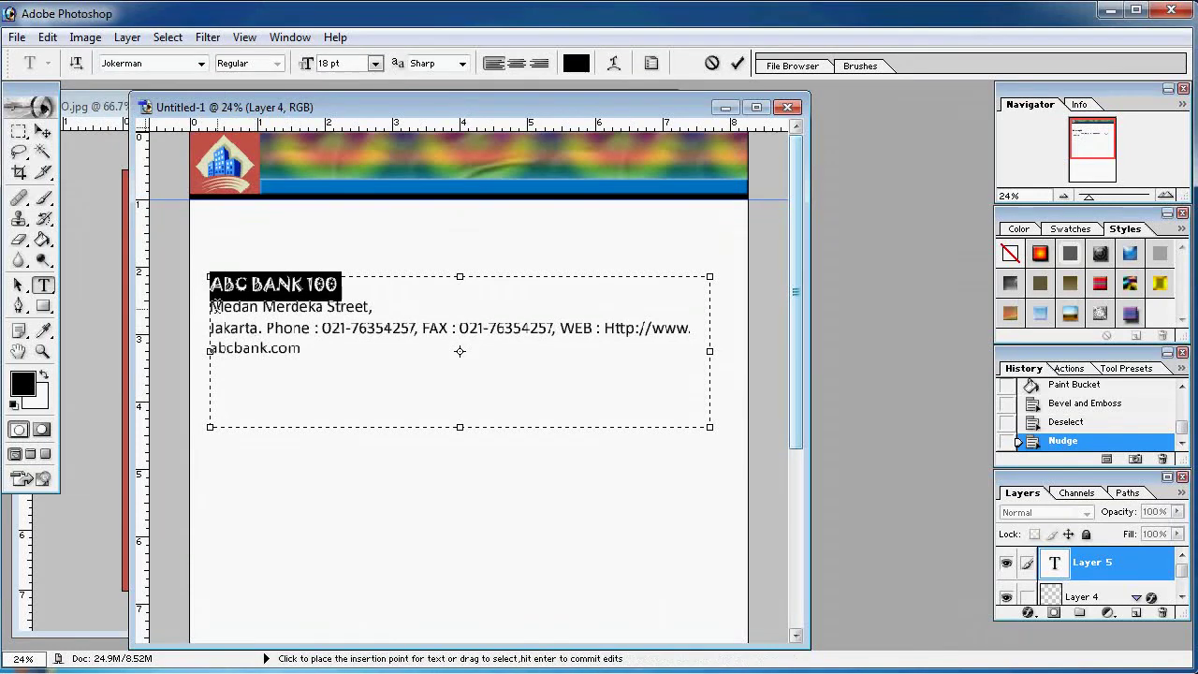
drag(211, 306, 301, 339)
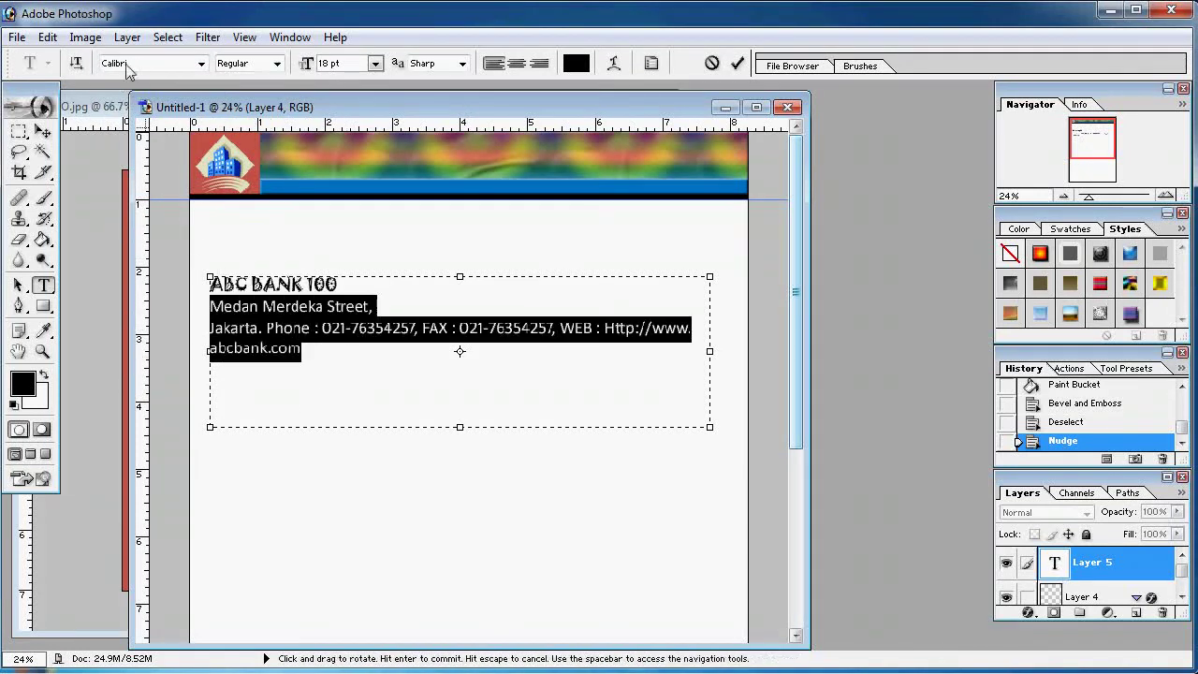
click(374, 63)
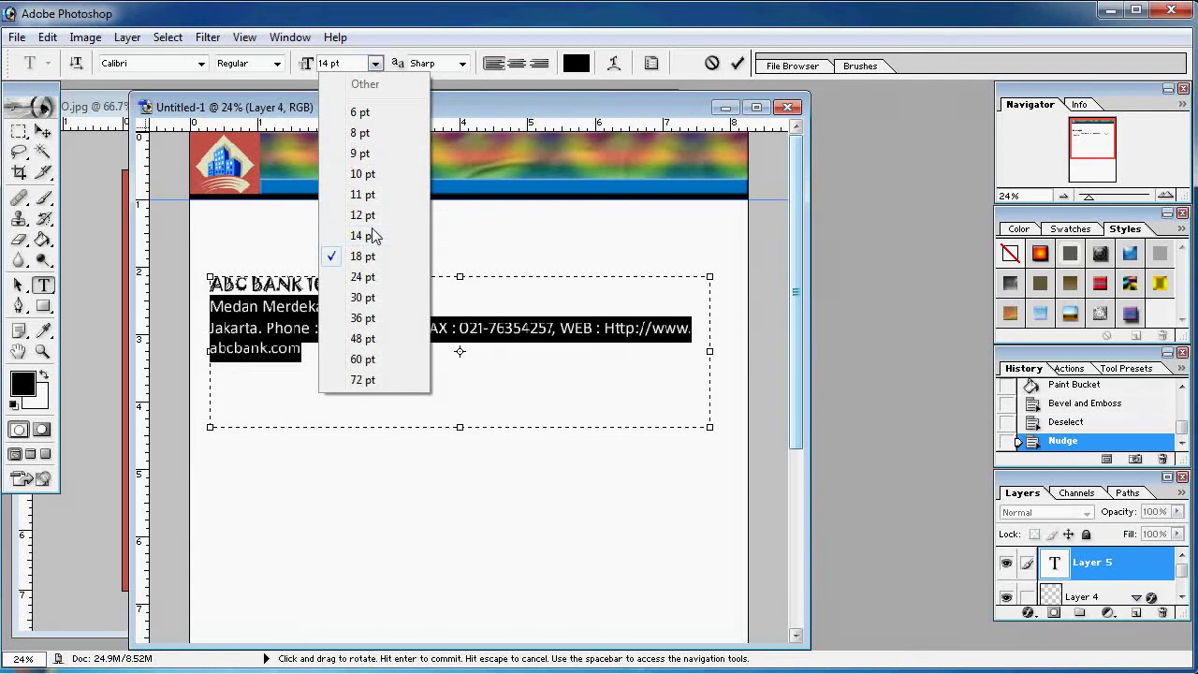
click(369, 235)
click(356, 356)
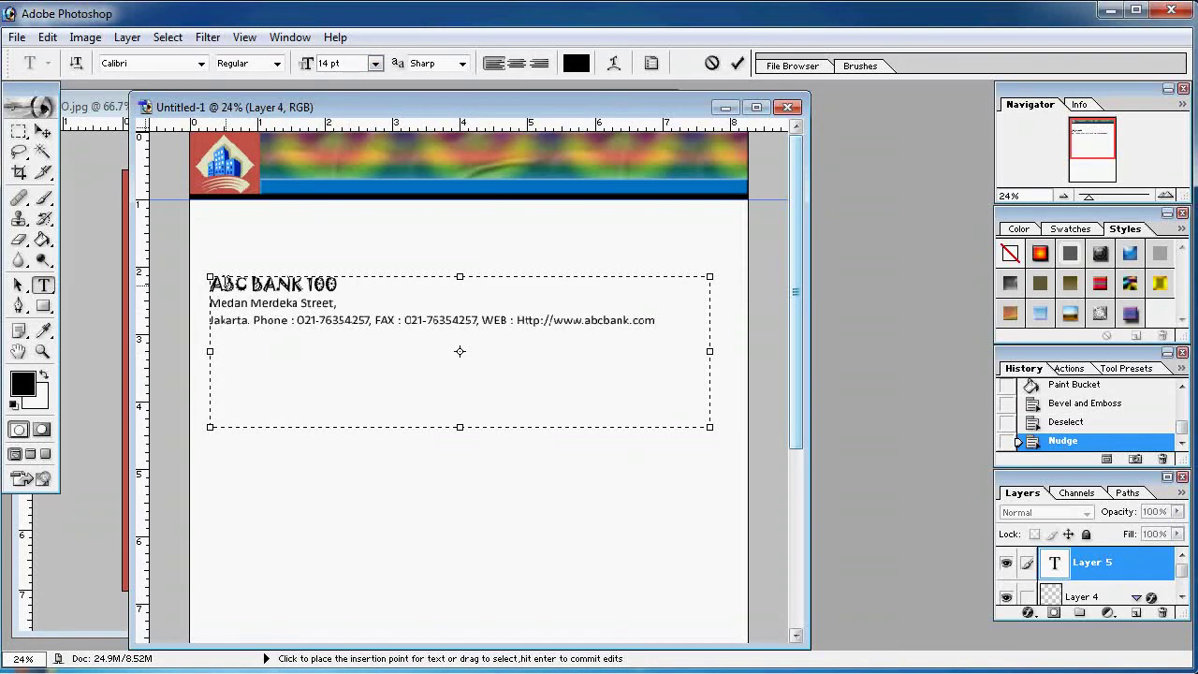
drag(222, 282, 210, 283)
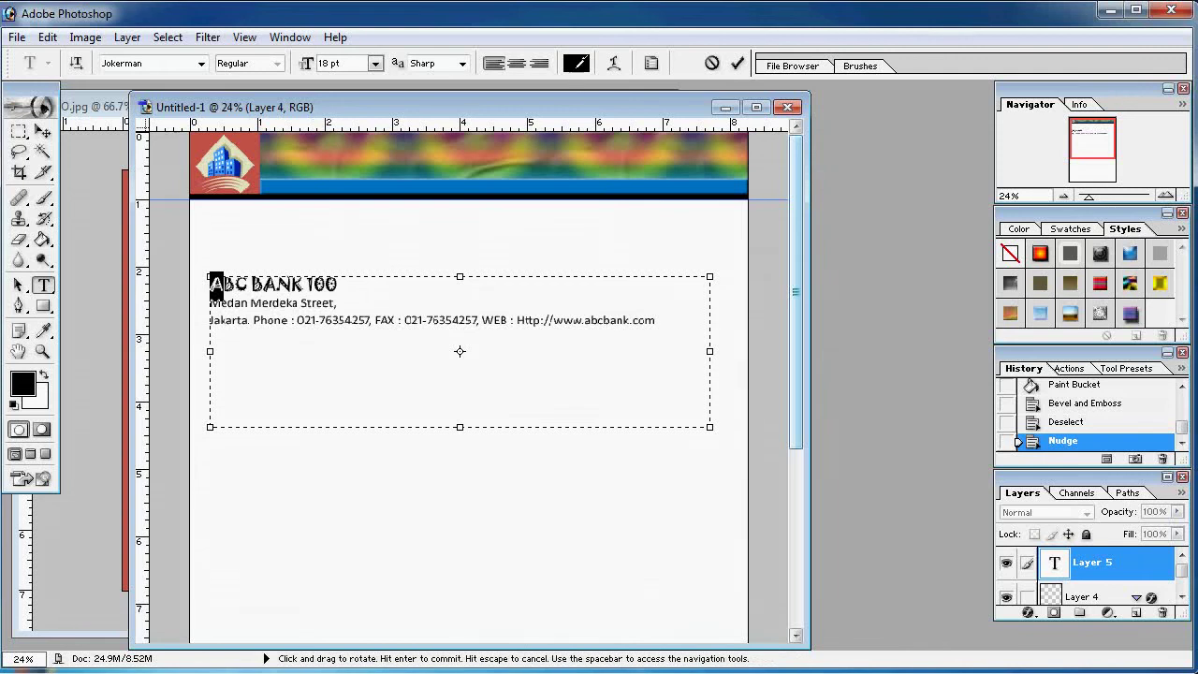
Step: Colour the title letter A blue (RGB 0/176/240)
click(577, 62)
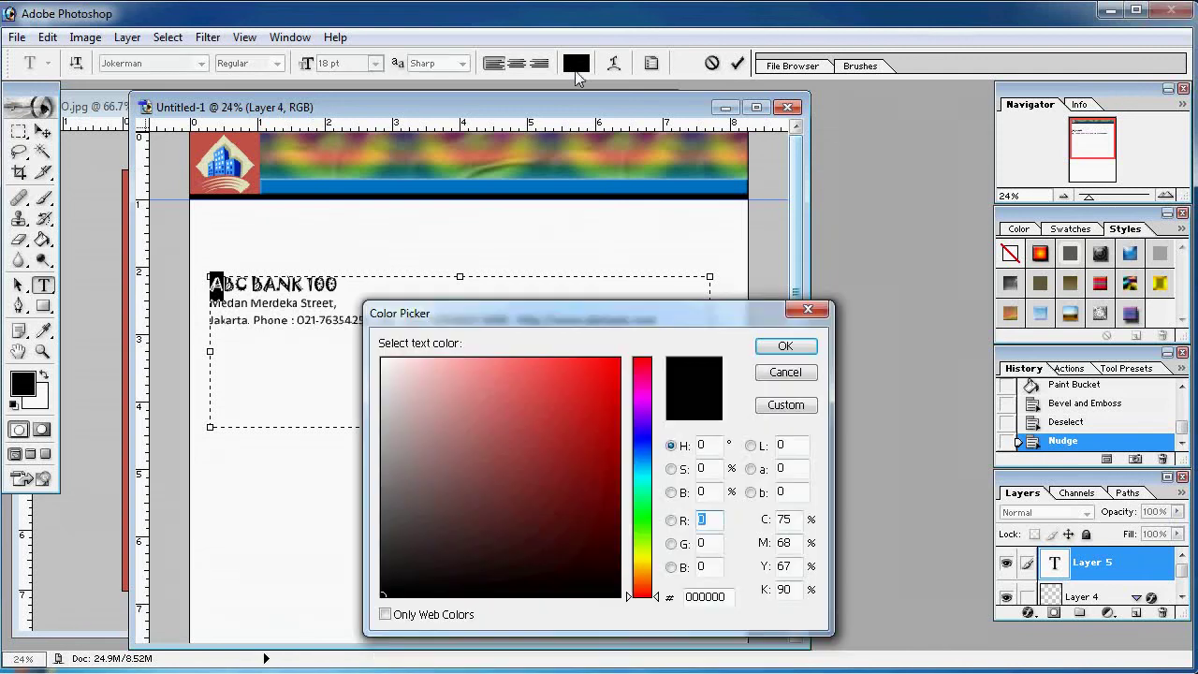
double_click(710, 547)
text(17)
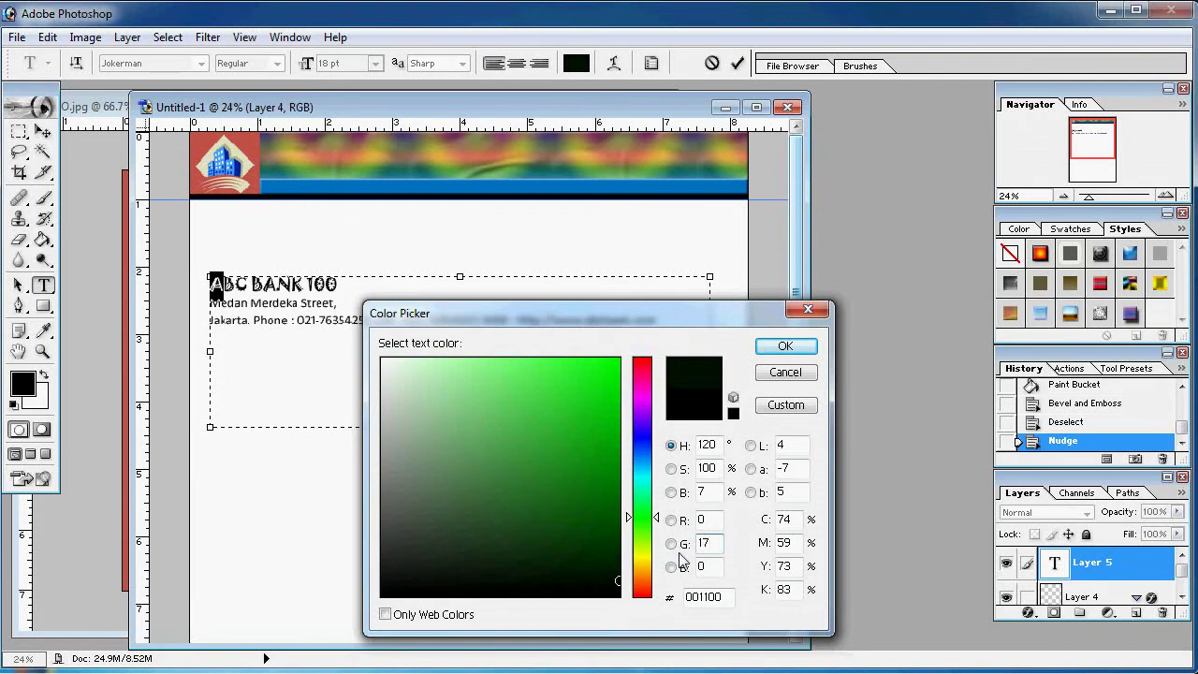
text(6)
key(Tab)
text(4)
text(40)
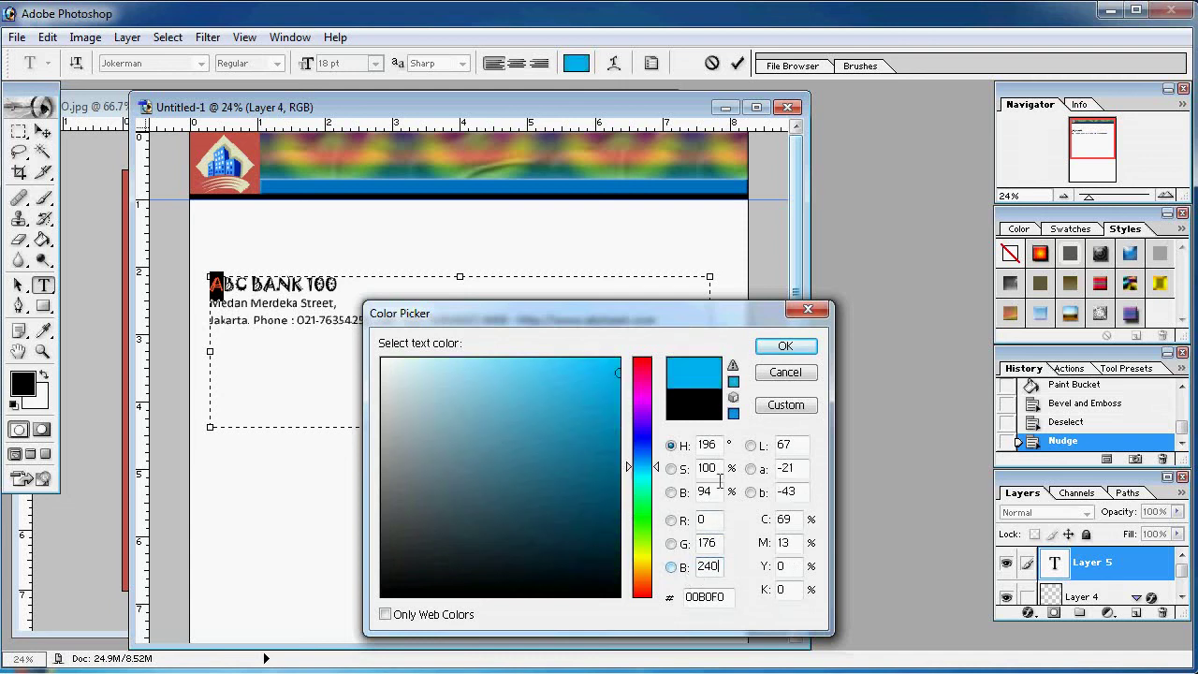
click(782, 345)
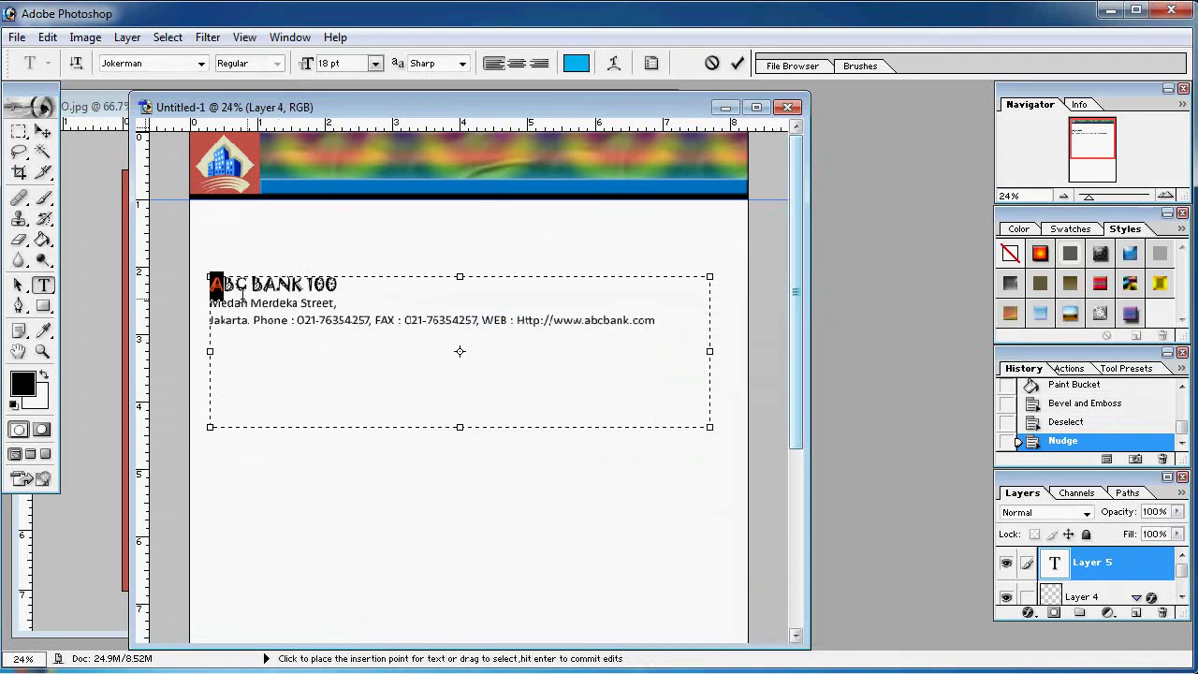
Step: Colour the title letter B red (RGB 192/80/77)
drag(223, 286, 237, 286)
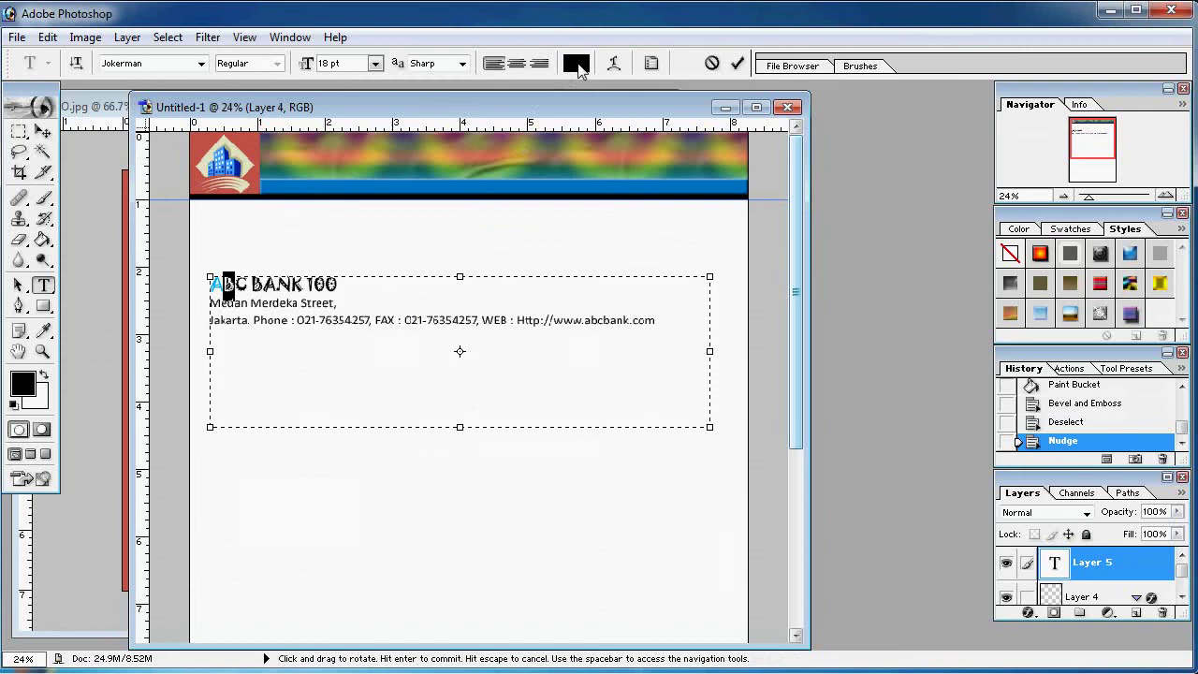
click(578, 66)
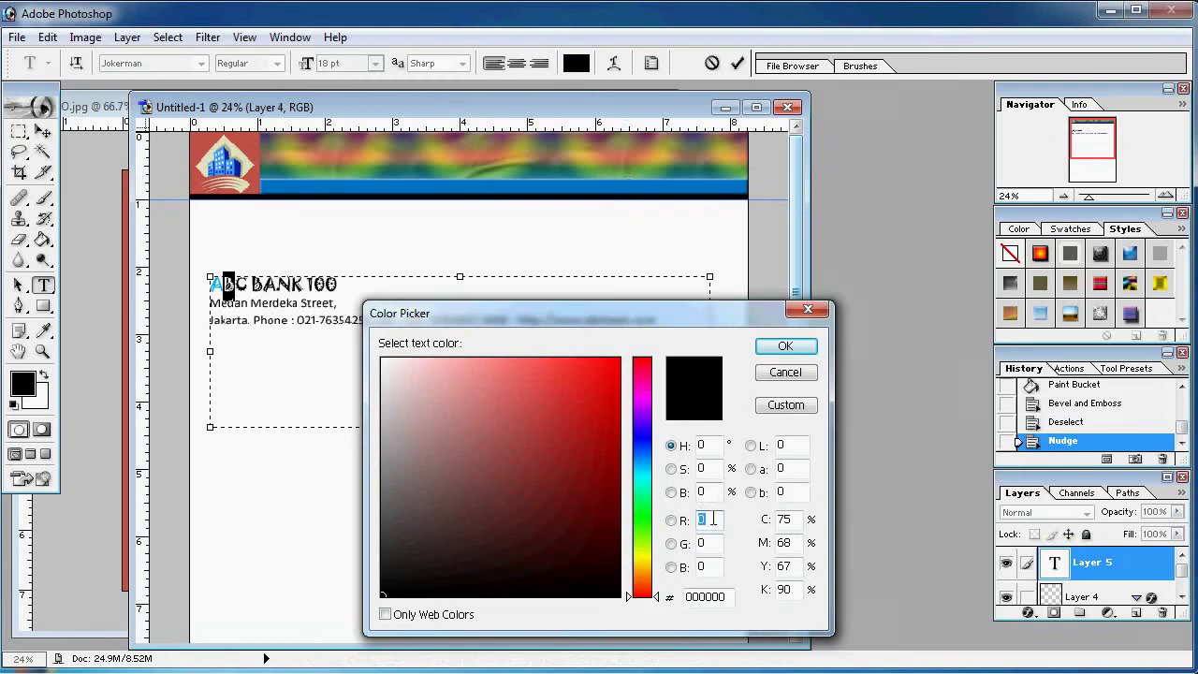
text(19)
text(2)
key(Tab)
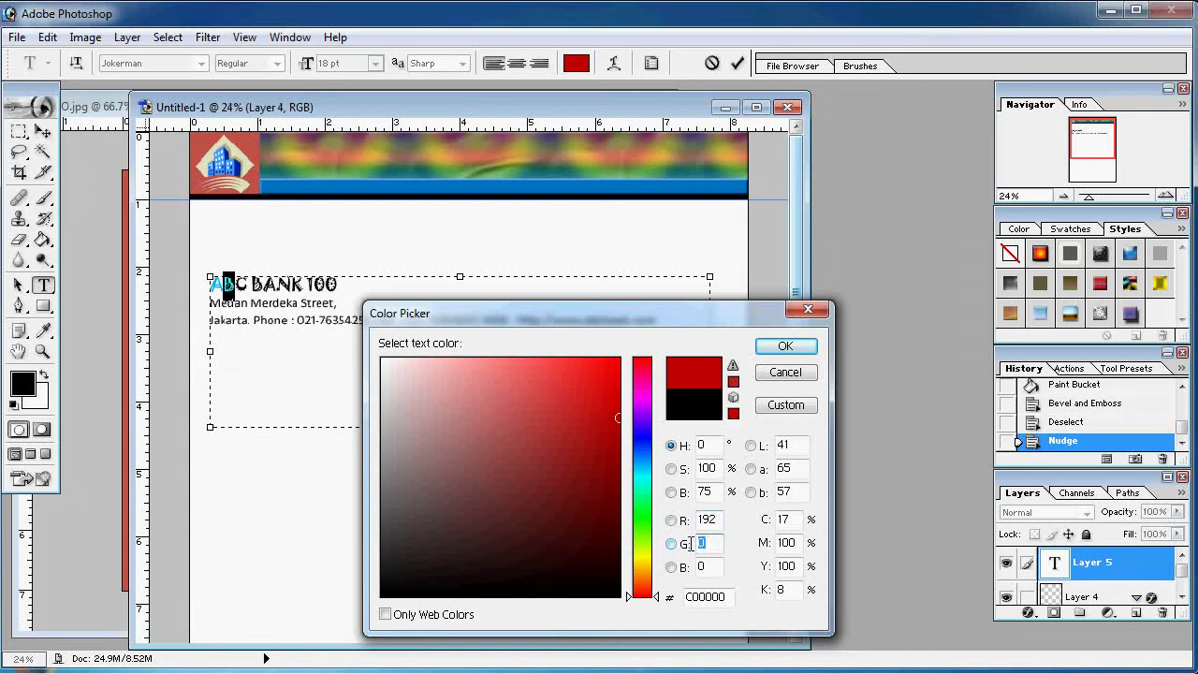
text(8)
text(0)
double_click(713, 567)
text(7)
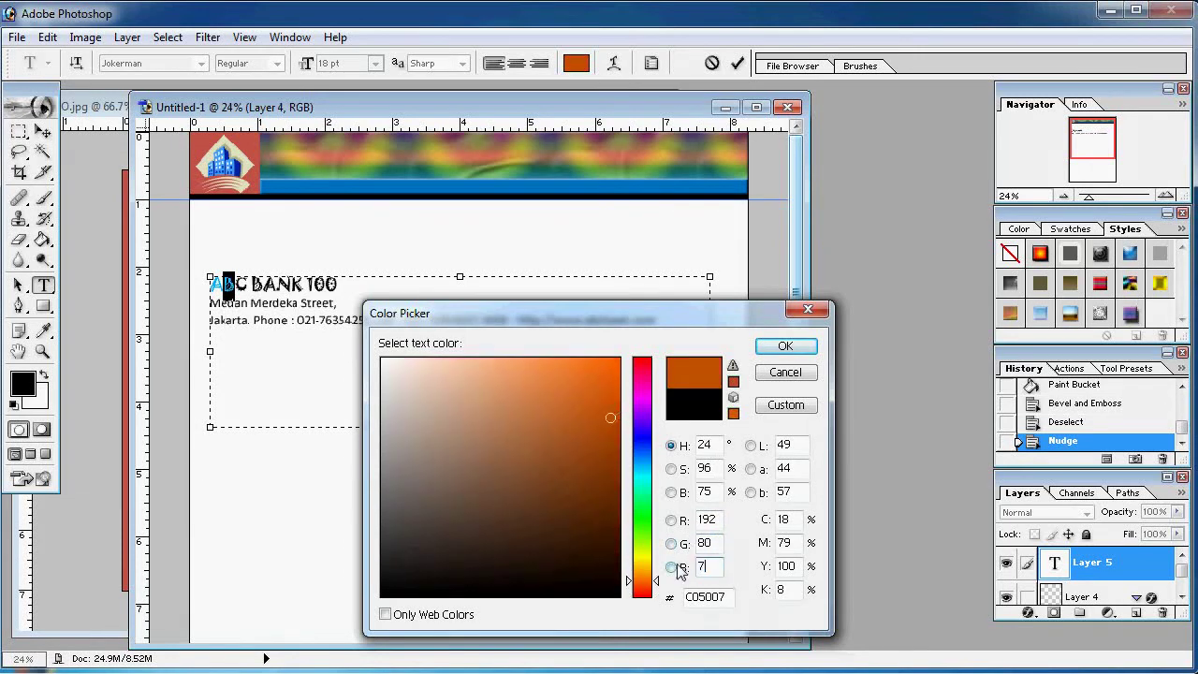
text(7)
click(787, 348)
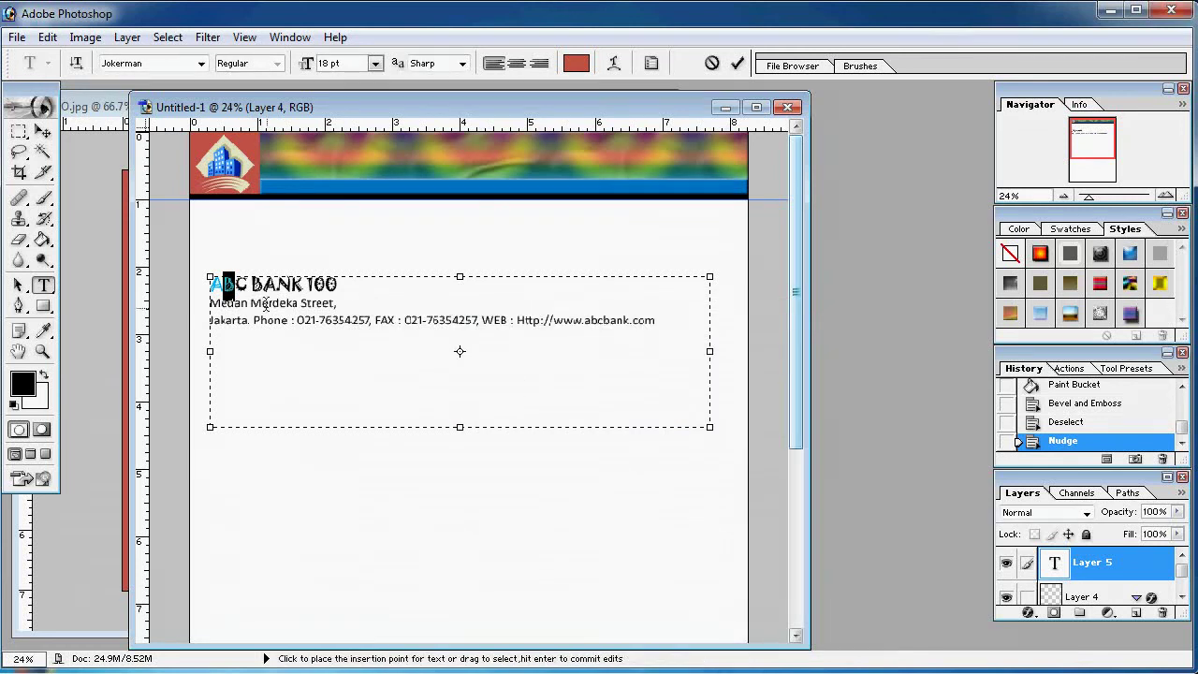
Step: Colour the letter C green (RGB 0/176/80) and commit the text edit
click(245, 284)
drag(242, 285, 250, 285)
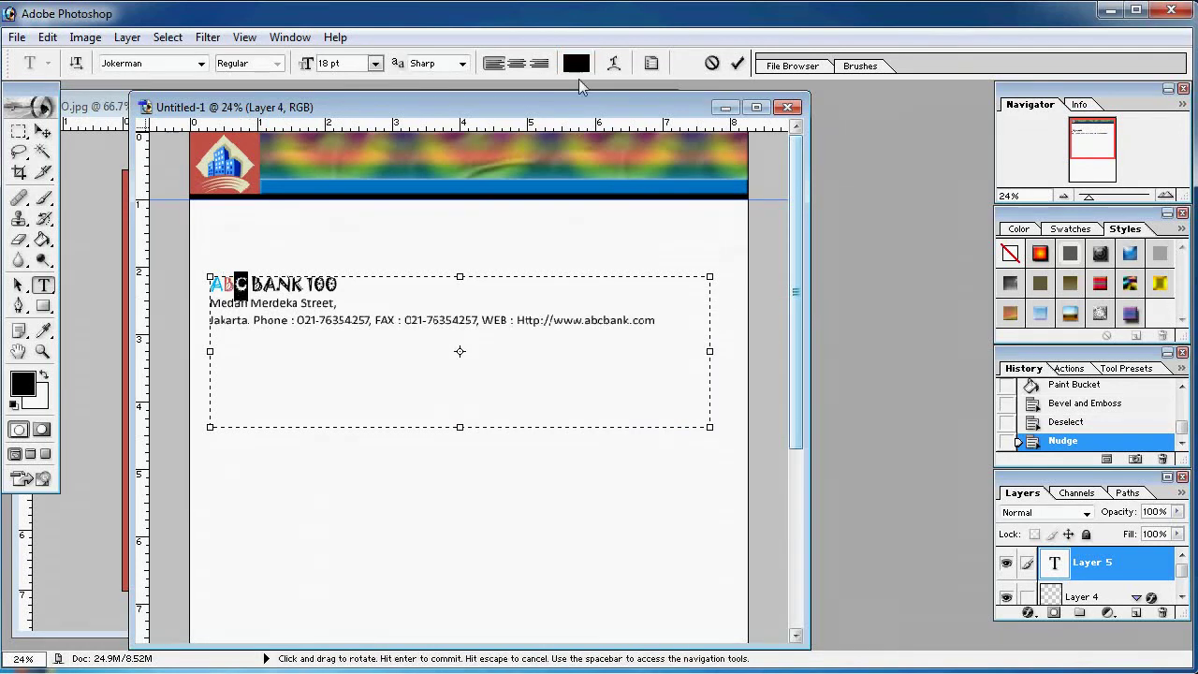
click(576, 63)
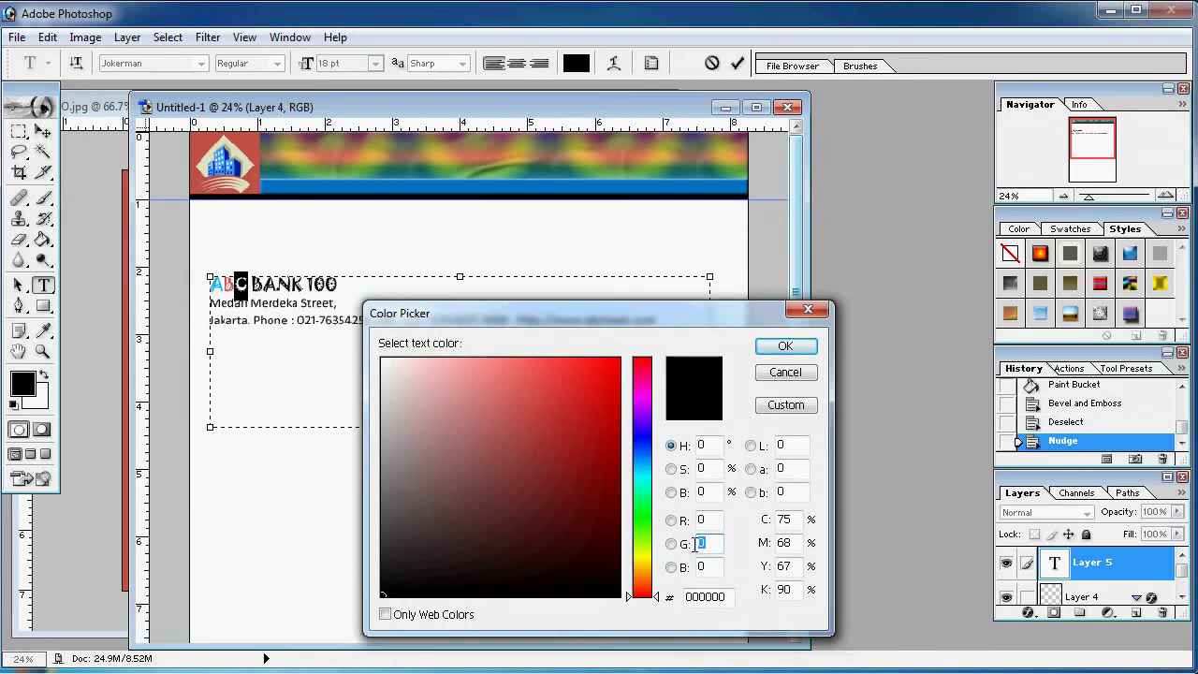
text(176)
key(Tab)
text(82)
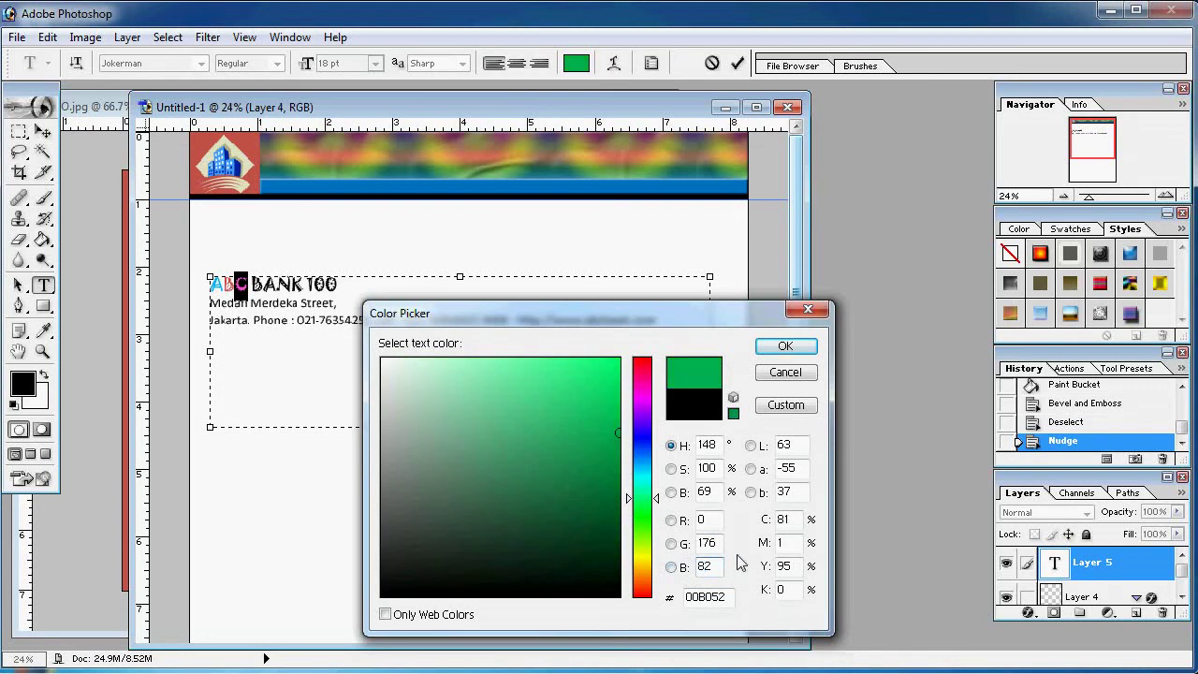
key(BackSpace)
text(0)
click(760, 348)
click(307, 359)
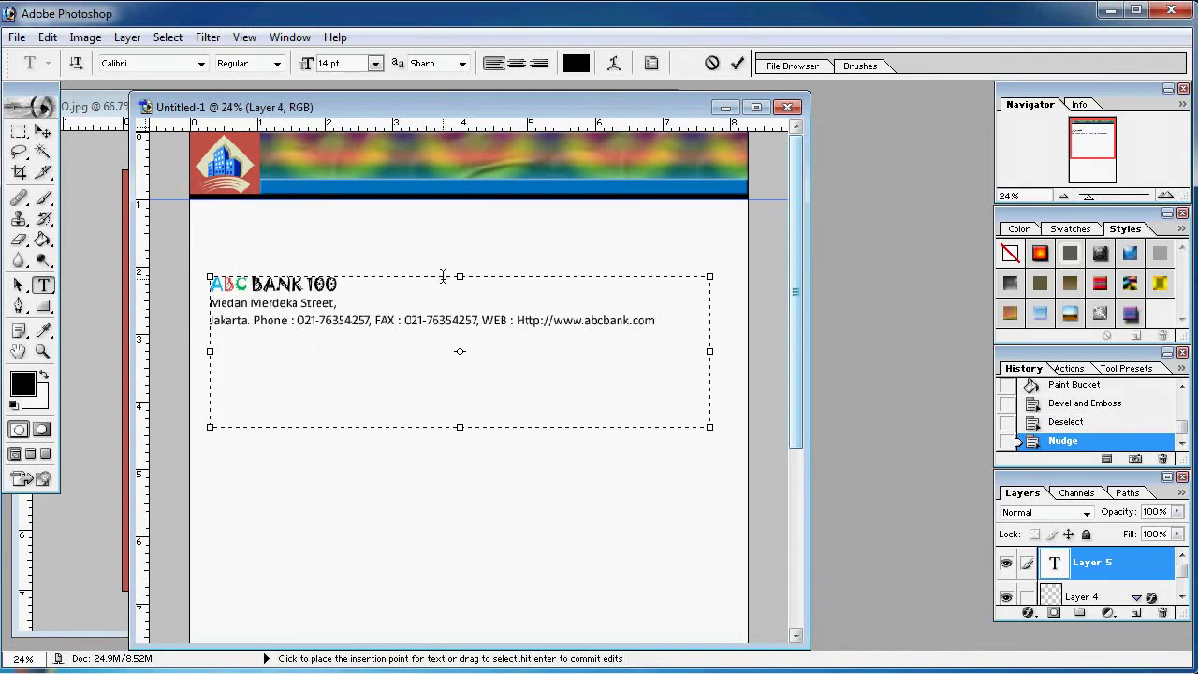
click(43, 133)
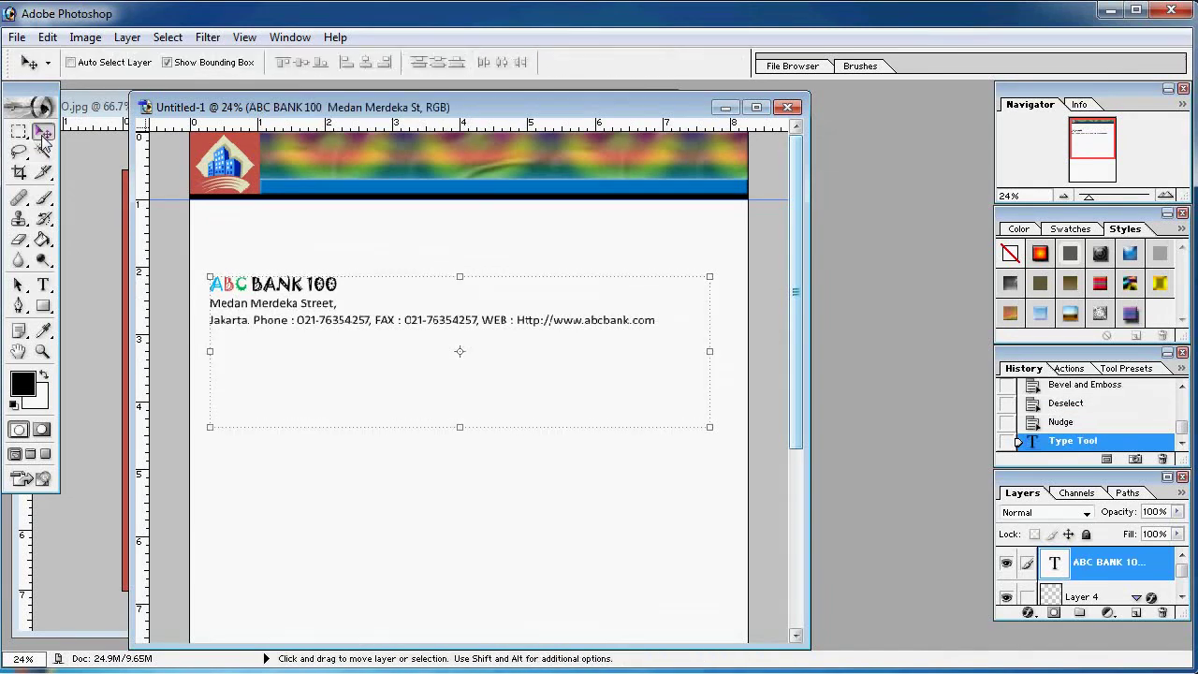
Step: Nudge the ABC BANK text block into the rainbow header beside the logo, then place the text cursor in it
key(shift+Up)
key(shift+Up)
key(shift+Up)
key(shift+Up)
key(shift+Up)
key(shift+Up)
key(shift+Up)
key(shift+Up)
key(shift+Up)
key(shift+Up)
key(shift+Up)
key(shift+Up)
key(shift+Up)
key(shift+Up)
key(shift+Up)
key(shift+Up)
key(shift+Up)
key(shift+Up)
key(shift+Up)
key(shift+Up)
key(shift+Up)
key(shift+Up)
key(shift+Up)
key(shift+Up)
key(shift+Up)
key(shift+Up)
key(shift+Up)
key(shift+Up)
key(shift+Up)
key(shift+Up)
key(shift+Up)
key(shift+Up)
key(shift+Up)
key(shift+Right)
key(shift+Right)
key(shift+Right)
key(shift+Right)
key(shift+Right)
key(shift+Right)
key(shift+Right)
key(shift+Right)
key(shift+Right)
key(shift+Right)
key(shift+Right)
key(shift+Right)
key(shift+Right)
key(shift+Right)
key(shift+Right)
key(shift+Up)
key(shift+Up)
key(shift+Up)
key(shift+Up)
key(shift+Up)
key(shift+Up)
key(shift+Up)
key(shift+Right)
key(shift+Down)
key(shift+Right)
key(shift+Down)
key(shift+Right)
key(shift+Right)
key(Left)
key(Down)
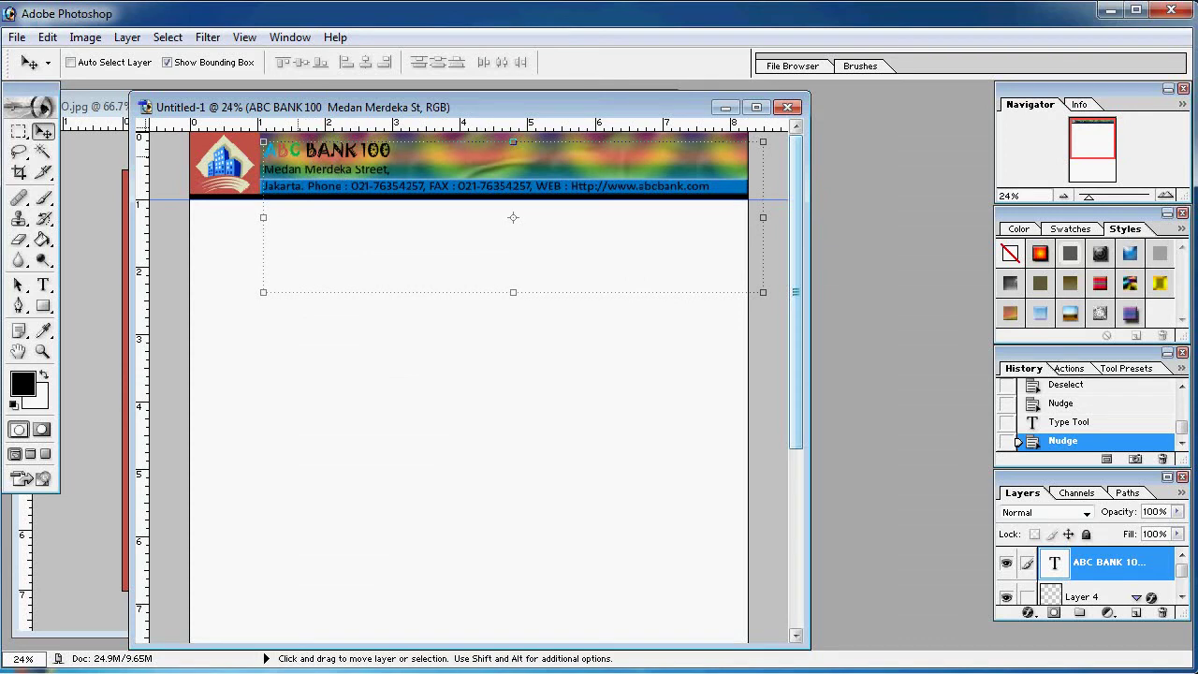
click(43, 285)
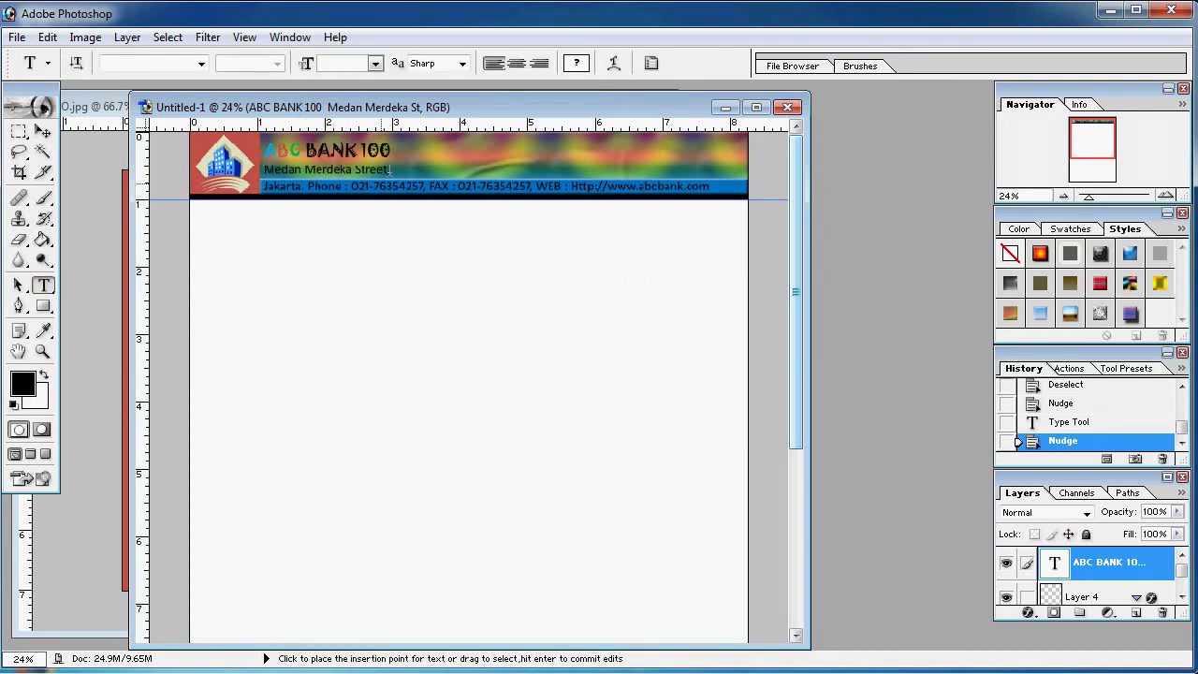
click(266, 144)
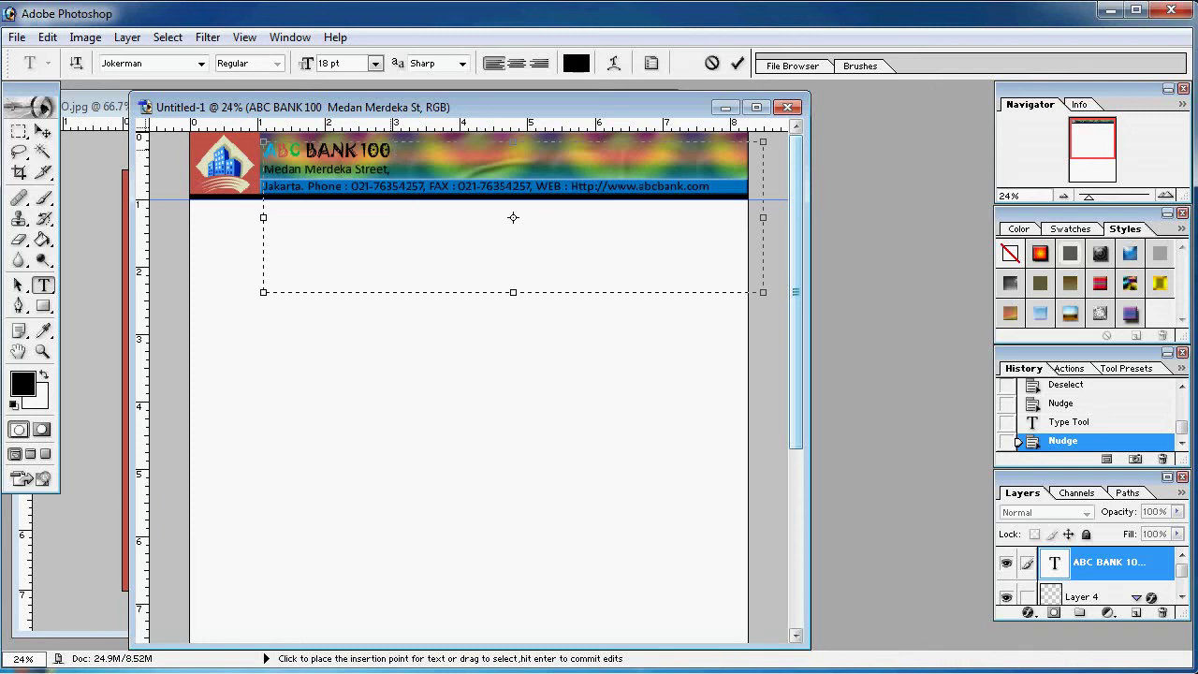
Step: Give the header text paragraphs 1 pt of space after each in the Paragraph palette
click(290, 37)
click(323, 489)
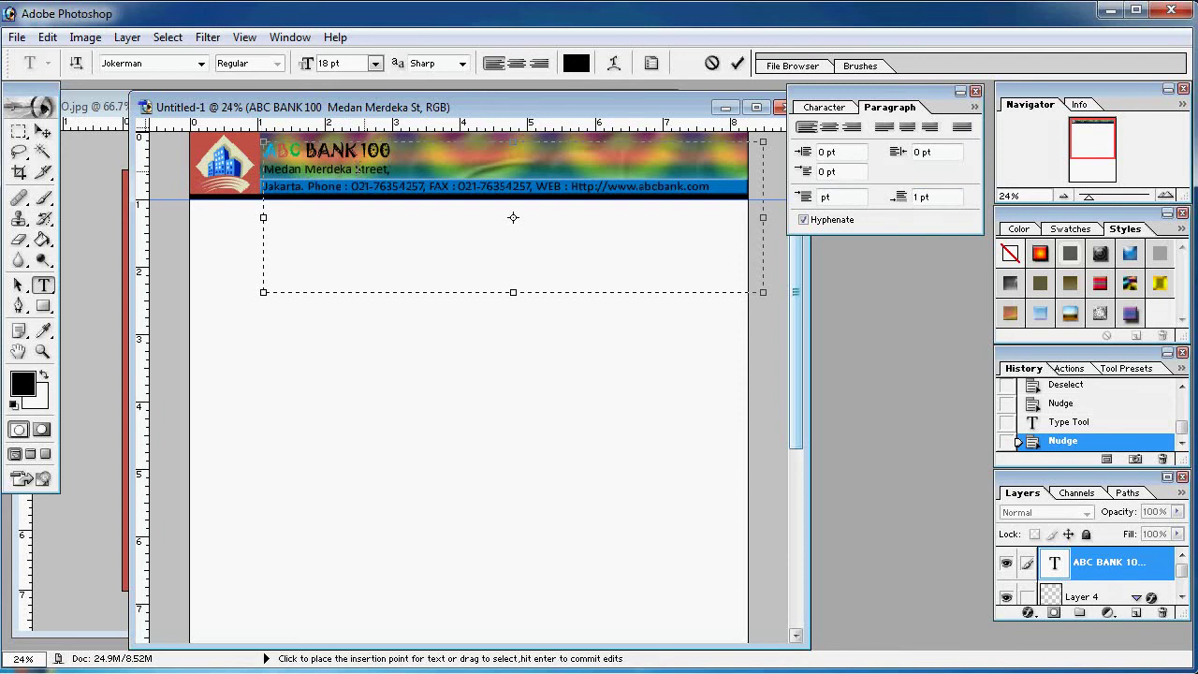
click(913, 198)
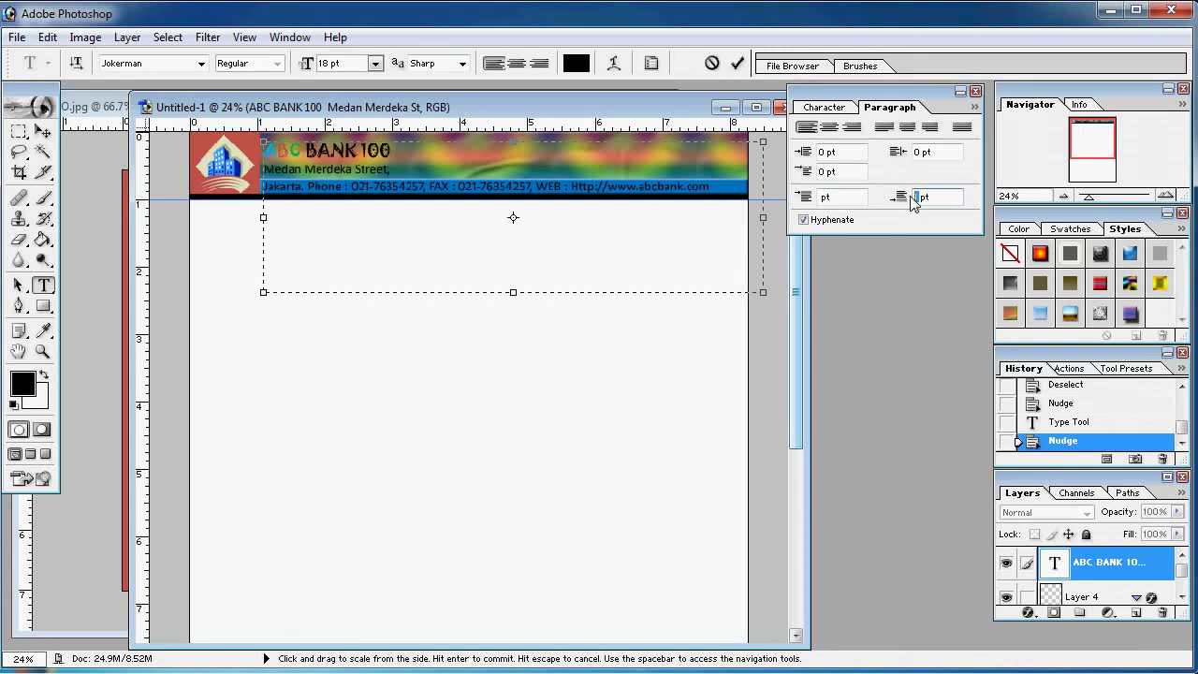
key(BackSpace)
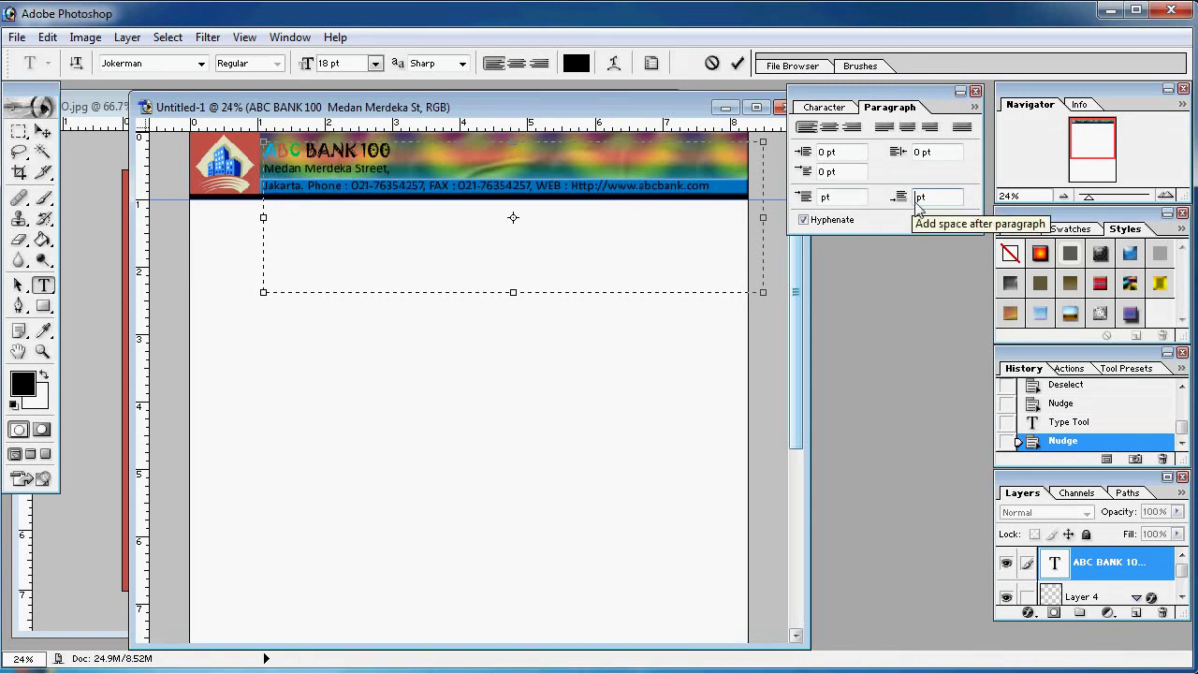
text(1)
key(Return)
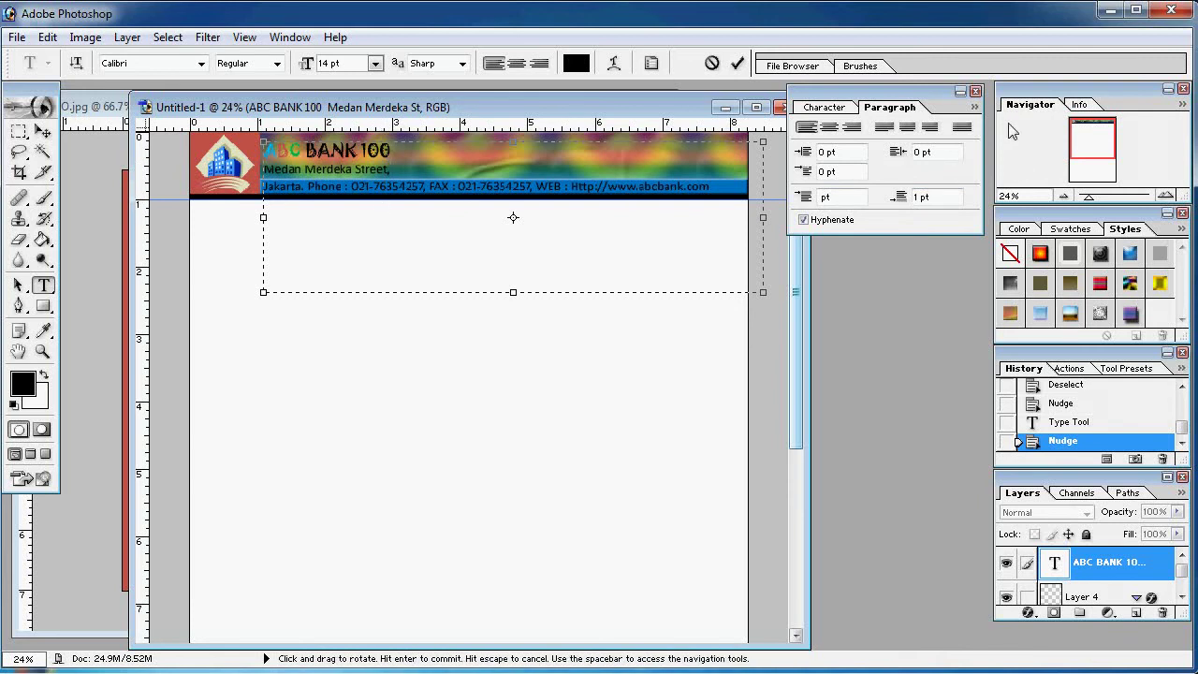
Step: Select the Jakarta line's phone and fax text and enter 255 RGB values in the text Color Picker
click(976, 90)
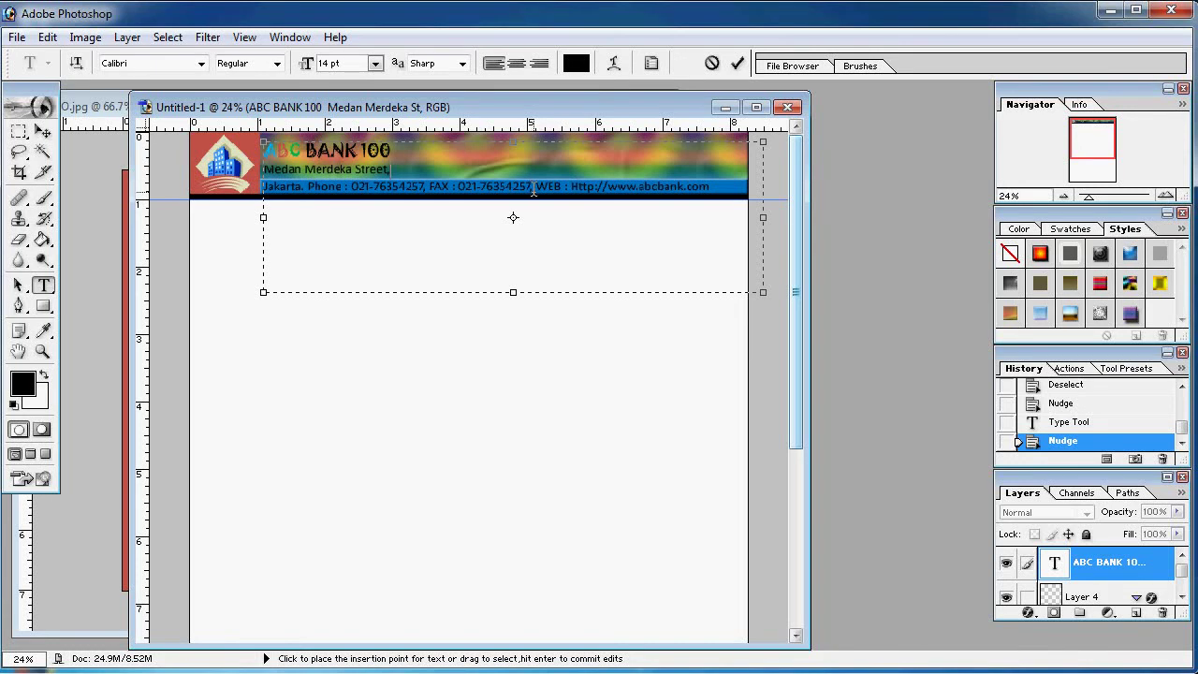
drag(534, 187, 263, 187)
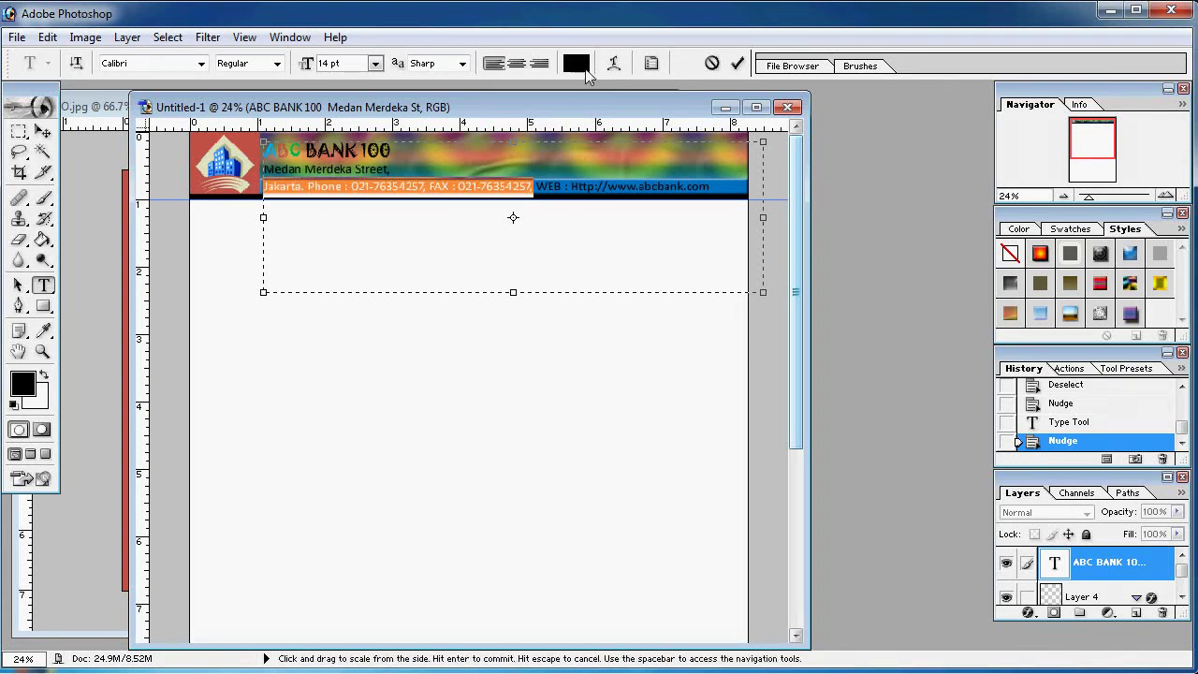
click(577, 62)
text(25)
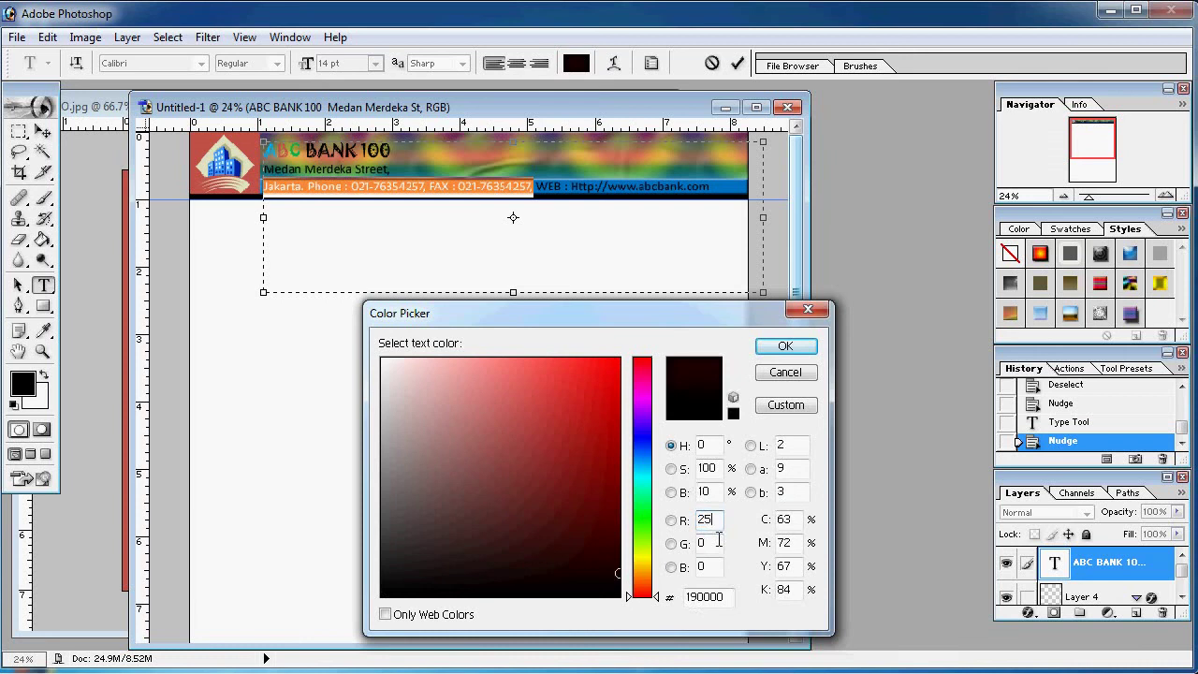
text(5)
key(Tab)
text(255)
key(Tab)
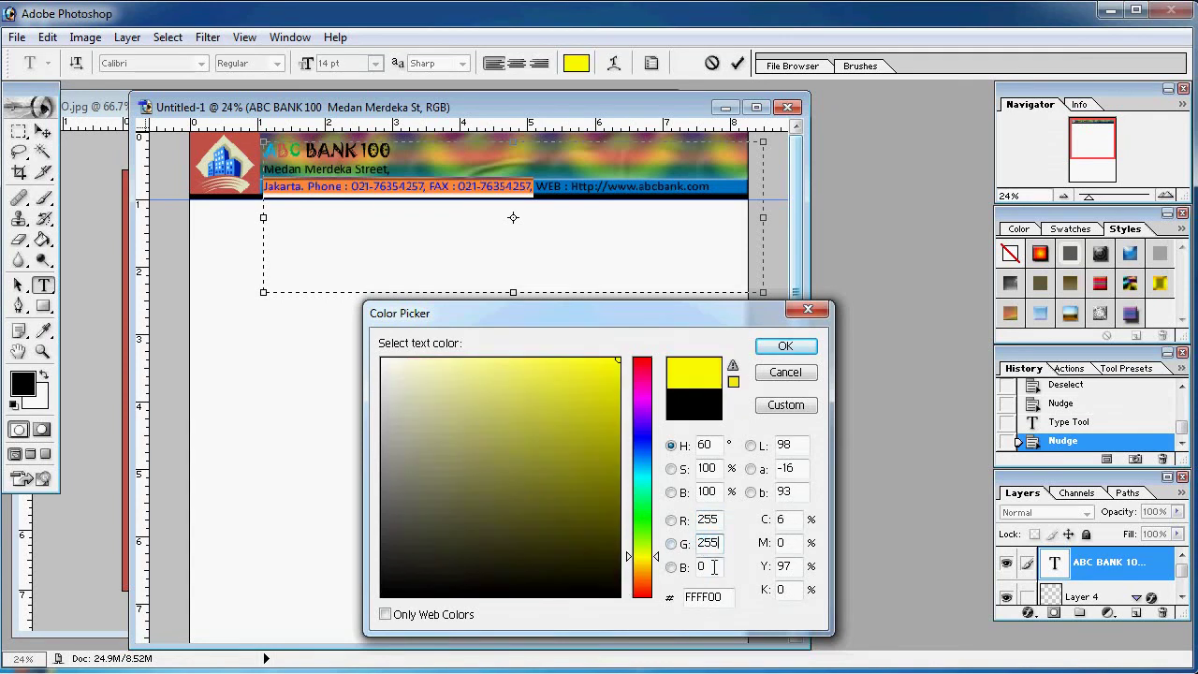
text(255)
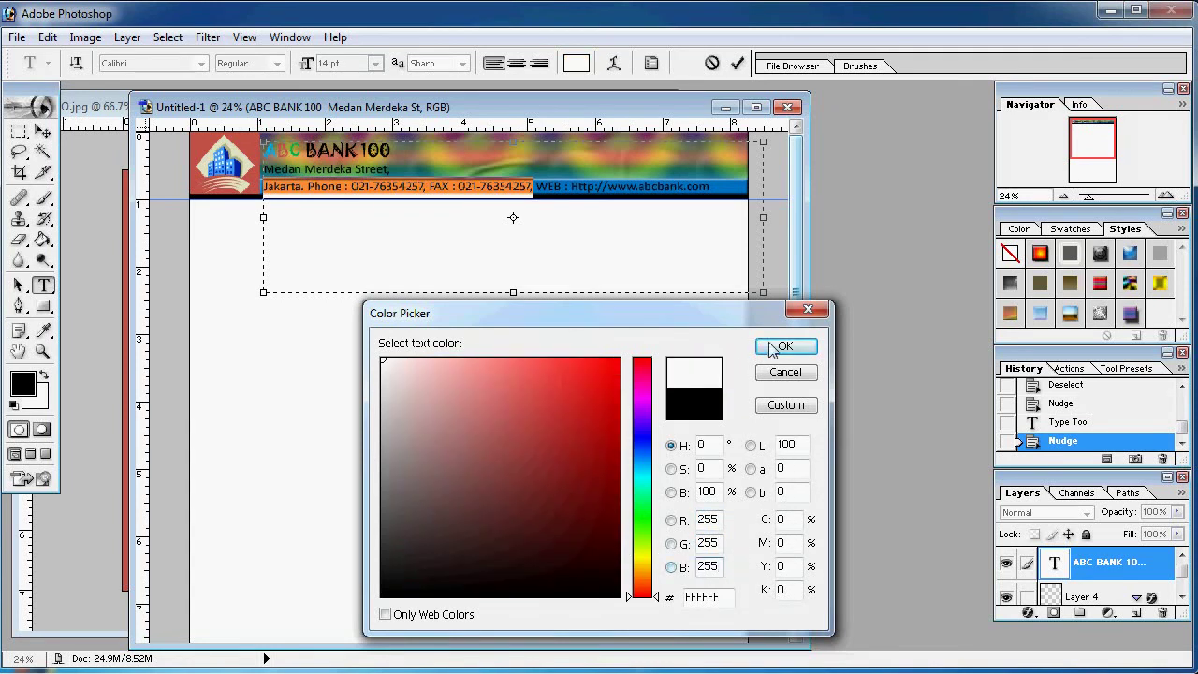
Step: Apply white to the phone and fax text and color the WEB address yellow (FFFF00)
click(777, 346)
click(535, 188)
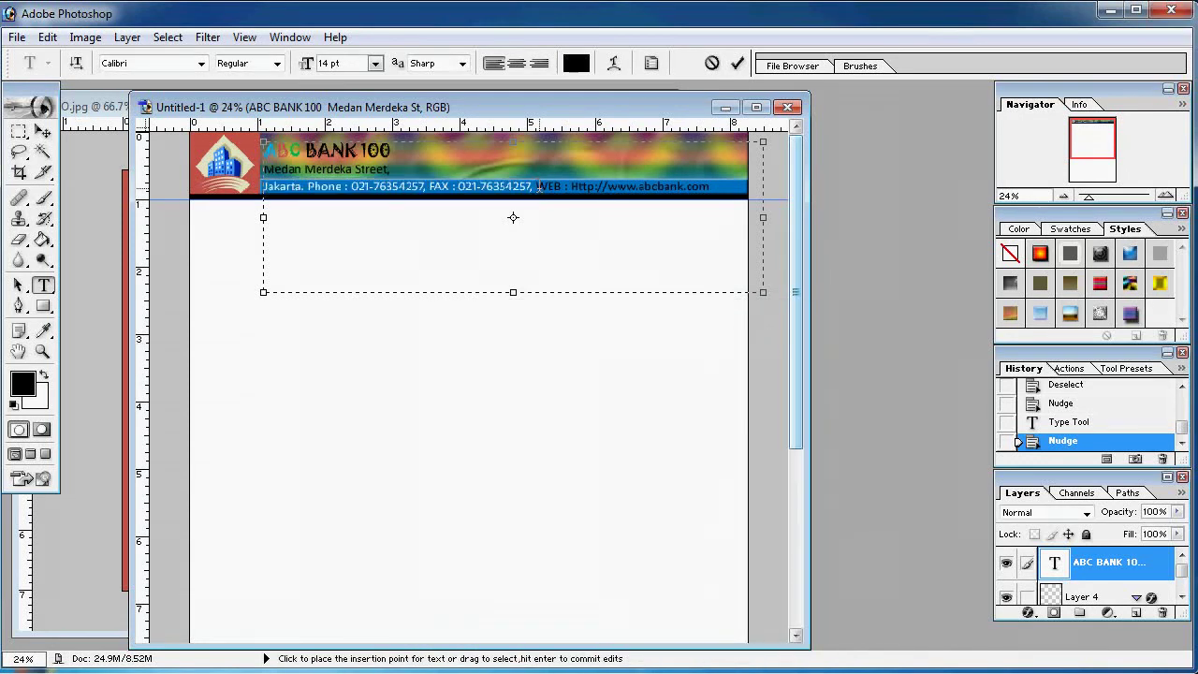
drag(537, 187, 712, 190)
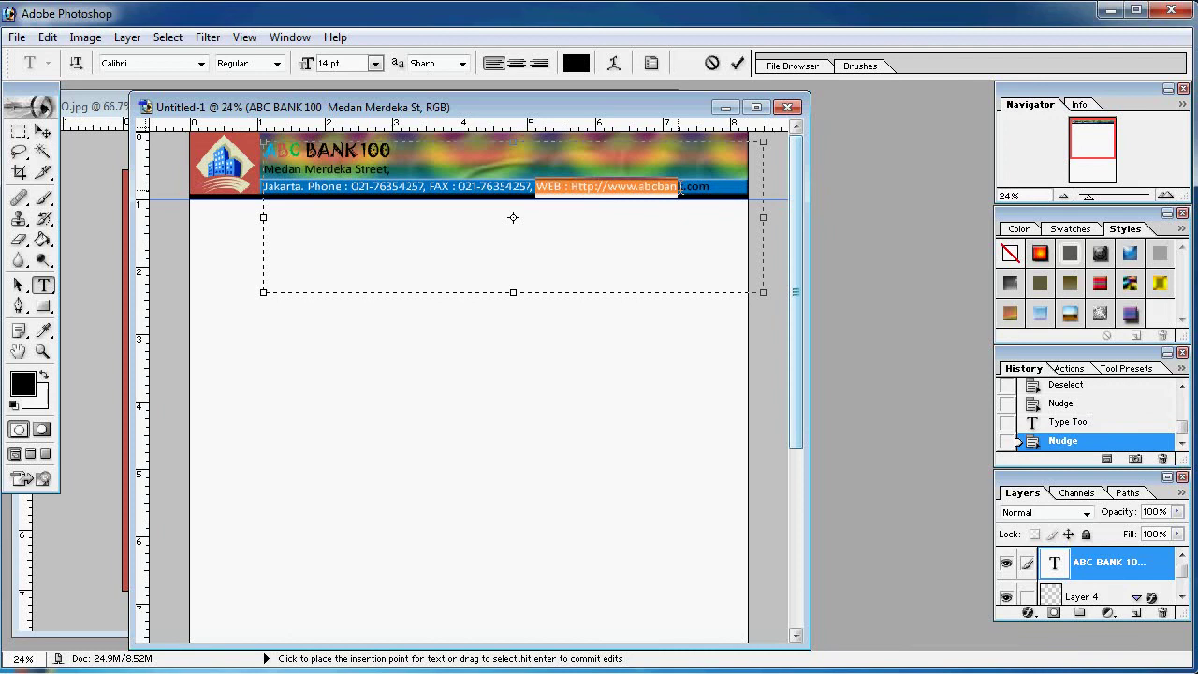
click(576, 63)
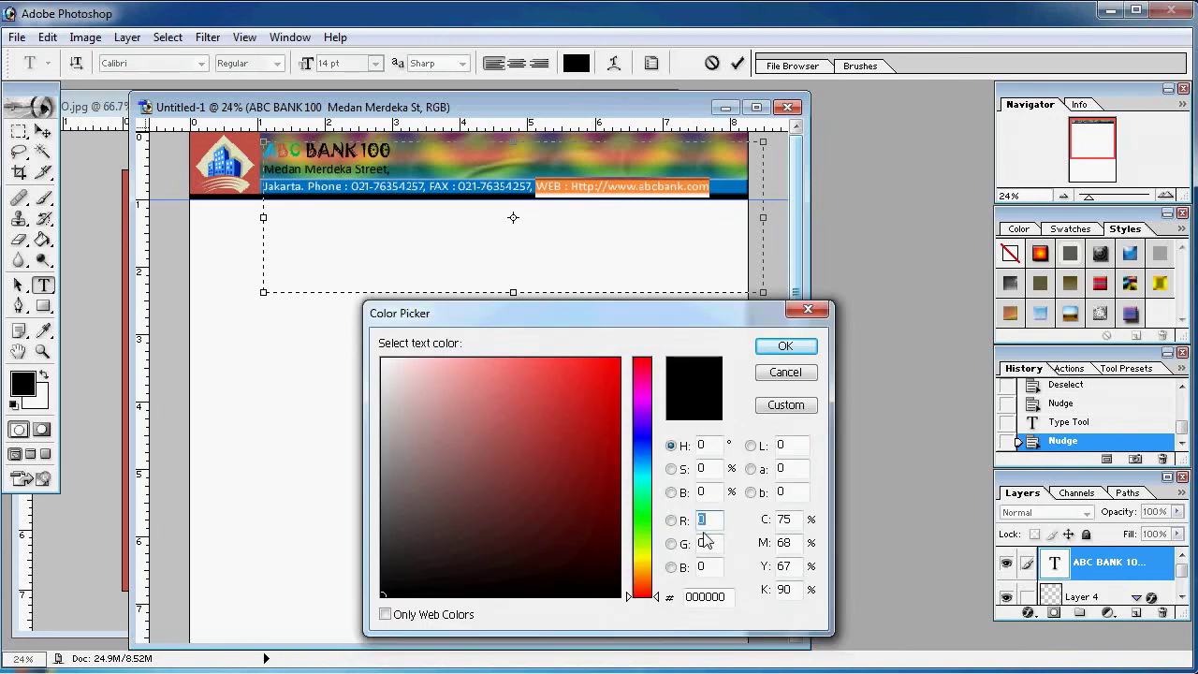
text(255)
key(Tab)
text(255)
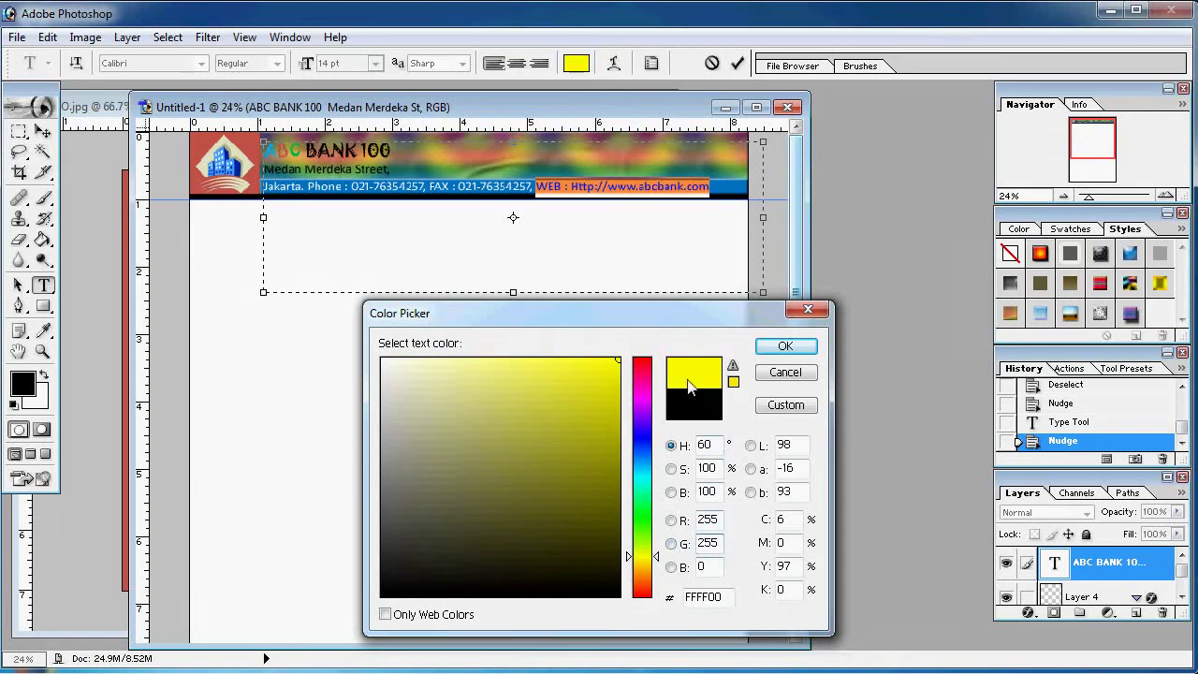
click(785, 346)
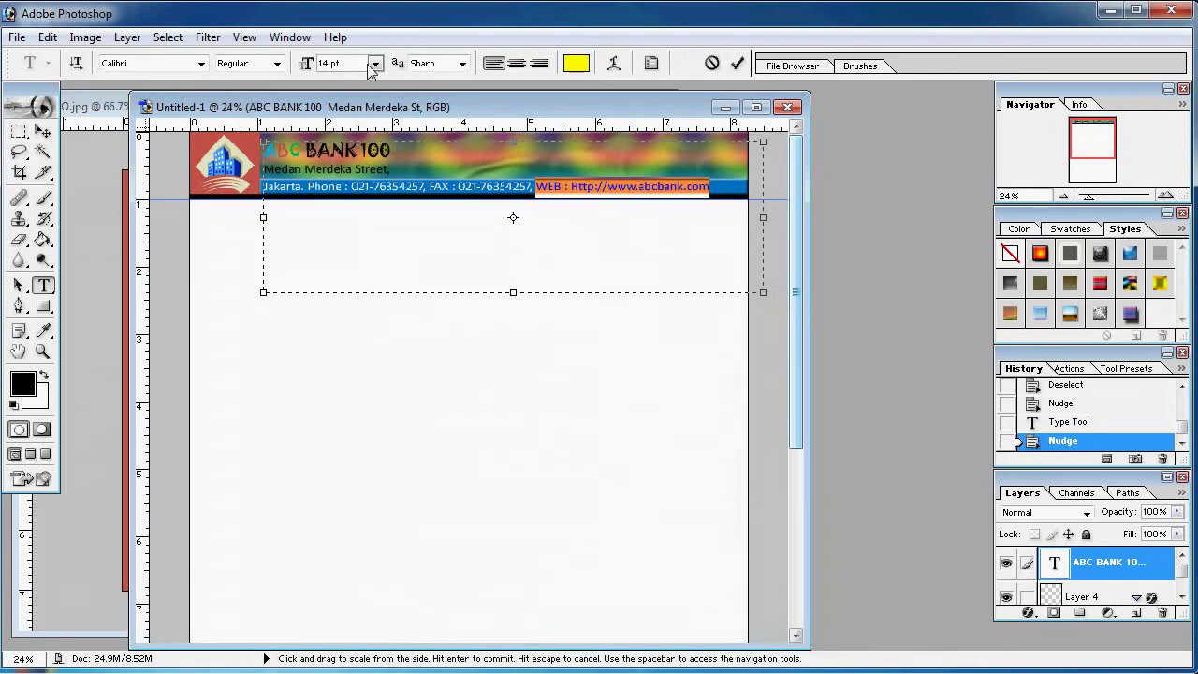
Step: Set the WEB address to Bold Italic and commit the text edit
click(277, 64)
click(236, 114)
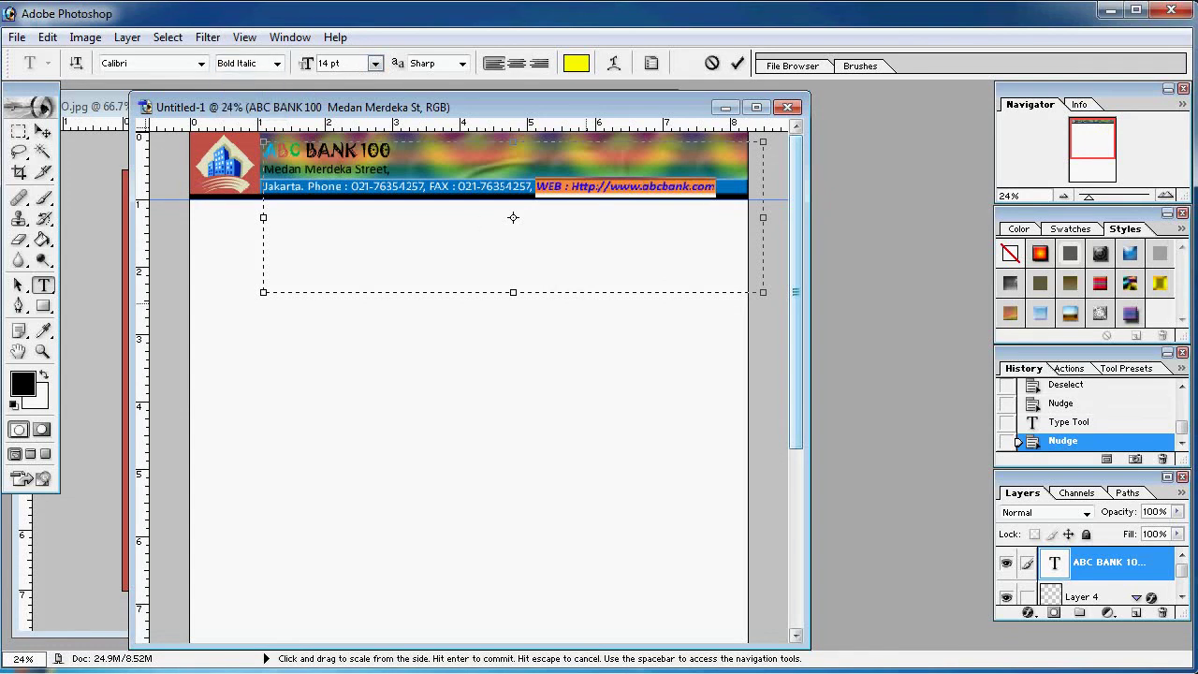
click(42, 136)
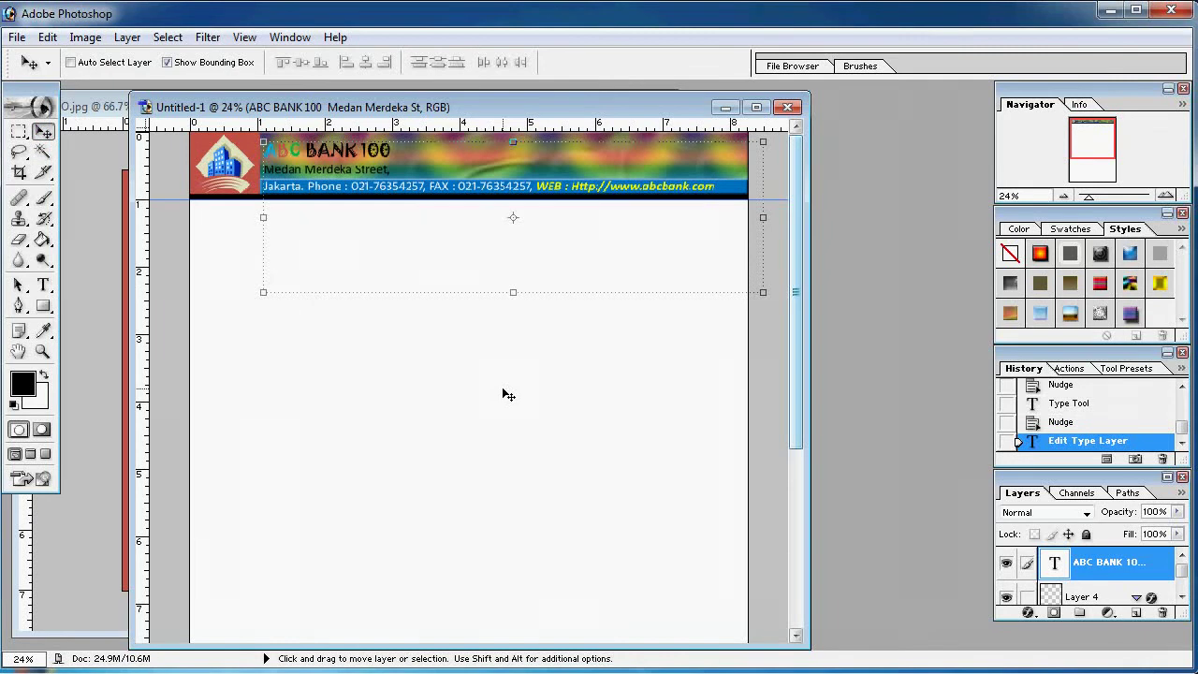
click(18, 132)
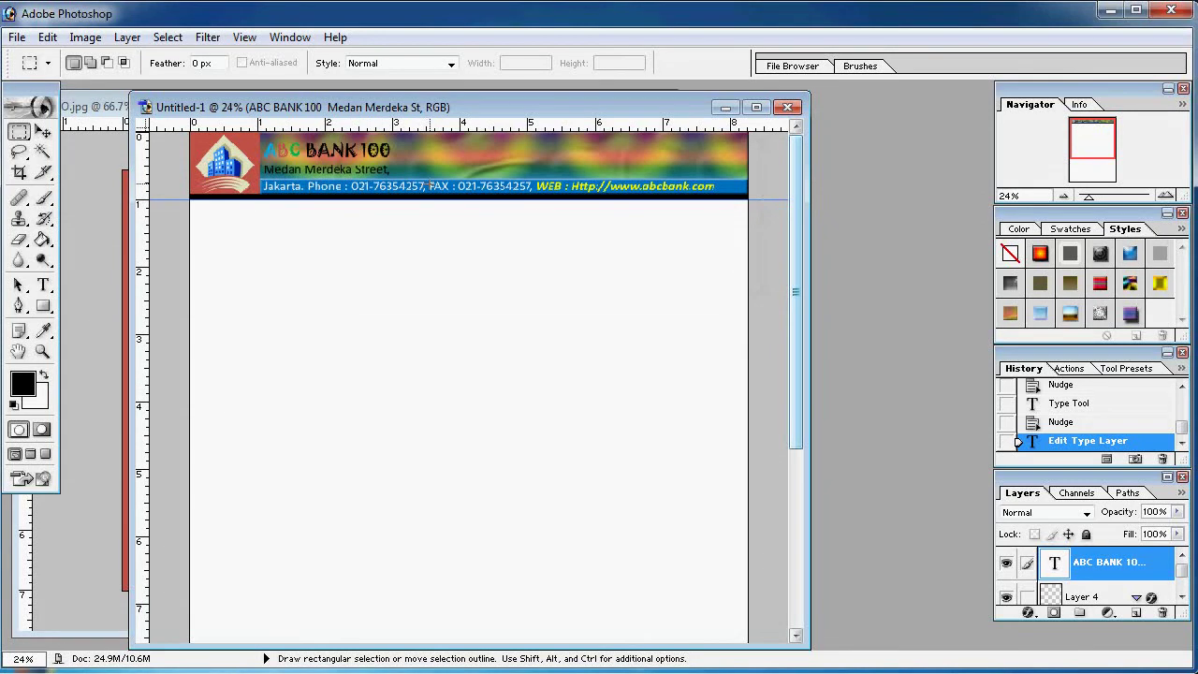
Step: Open the Desert.jpg sample picture
click(17, 38)
click(45, 81)
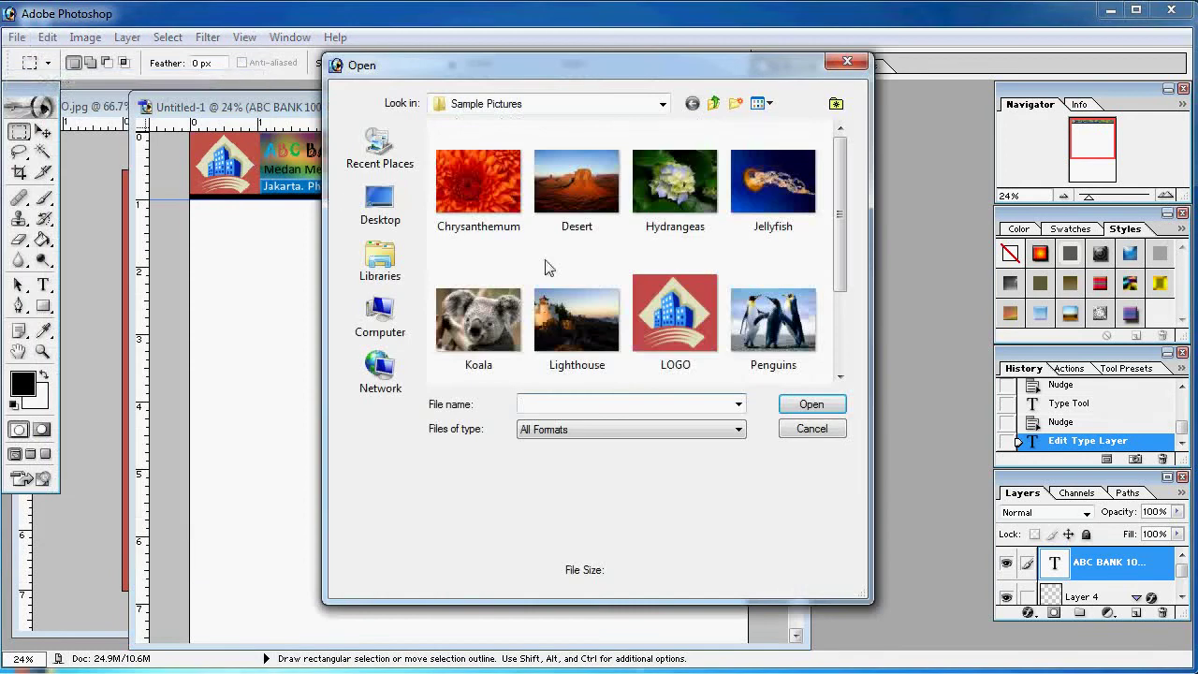
click(585, 187)
click(811, 408)
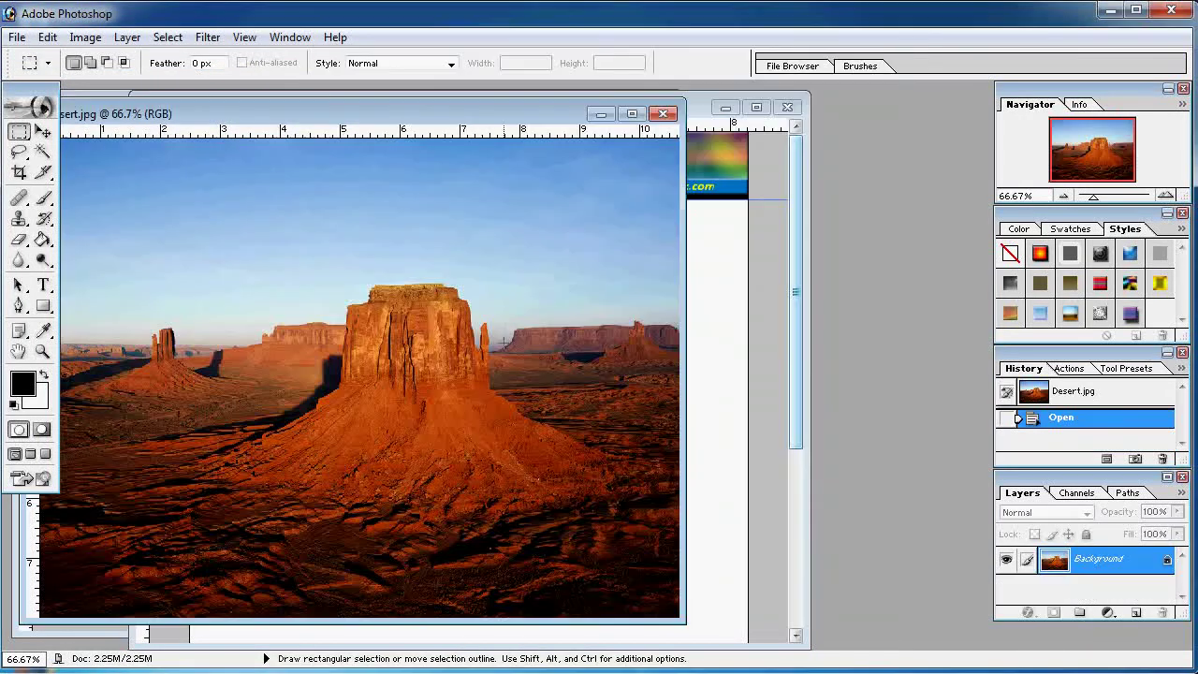
Step: Select the whole Desert photo, copy it, and minimize its window
drag(684, 620, 840, 648)
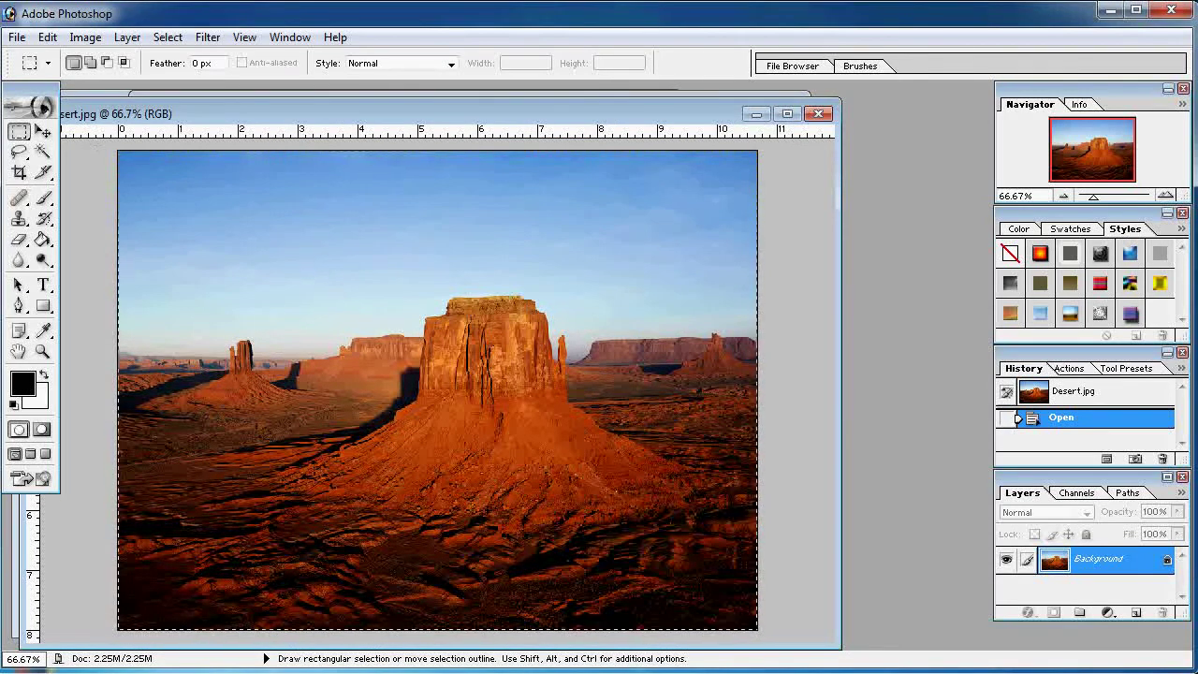
drag(756, 628, 759, 630)
click(47, 37)
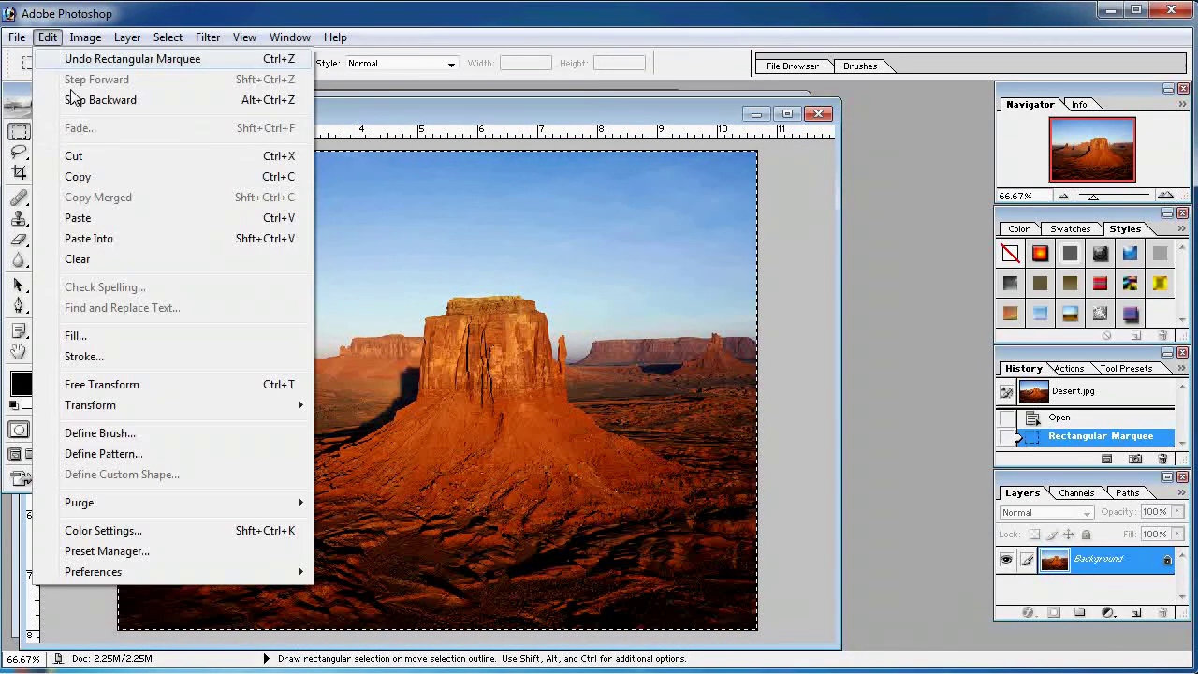
click(78, 176)
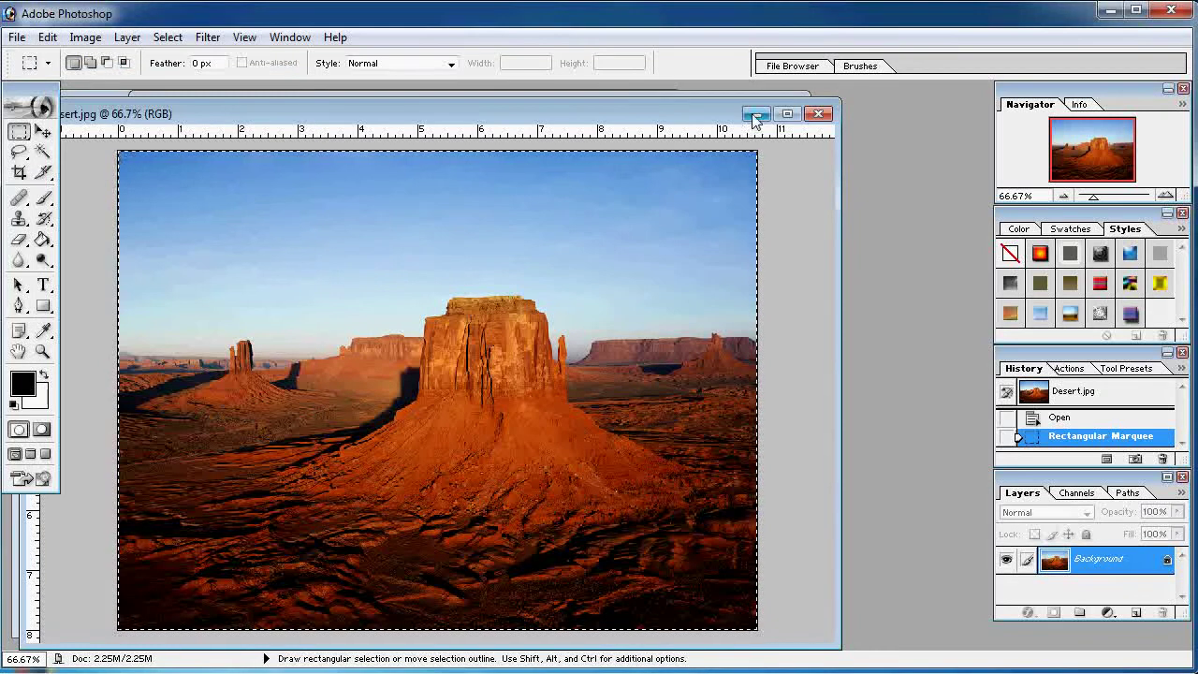
click(755, 115)
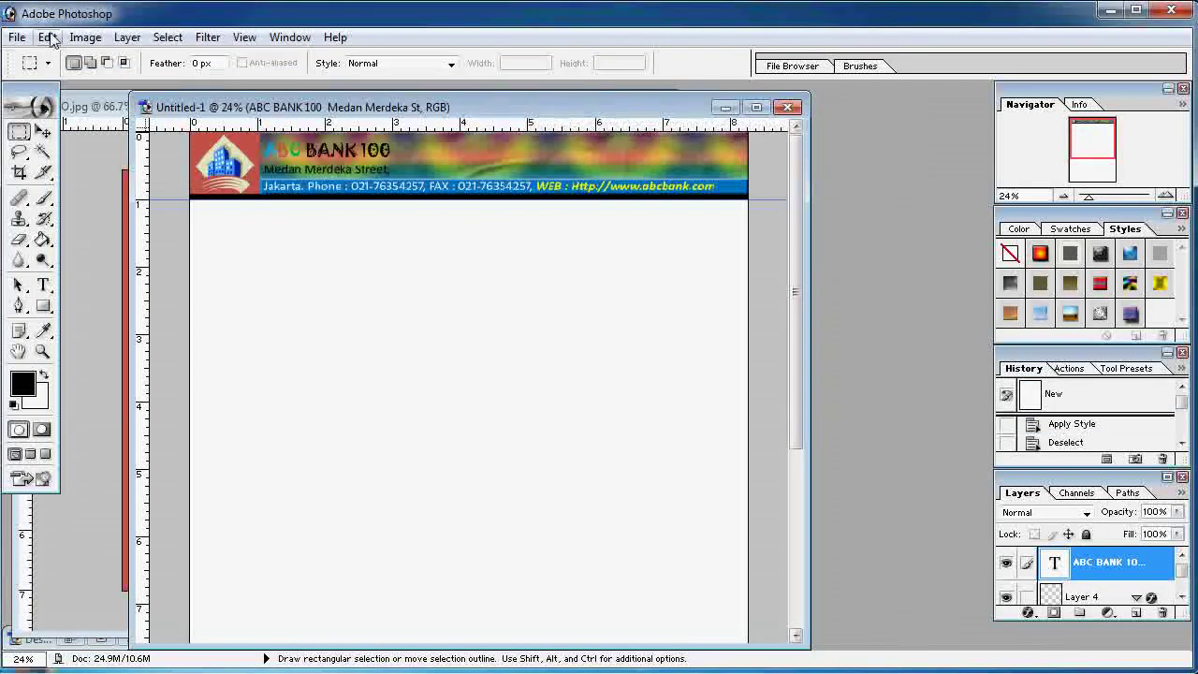
Step: Paste the desert photo into the letterhead and move it onto the header's right side
click(51, 38)
click(81, 216)
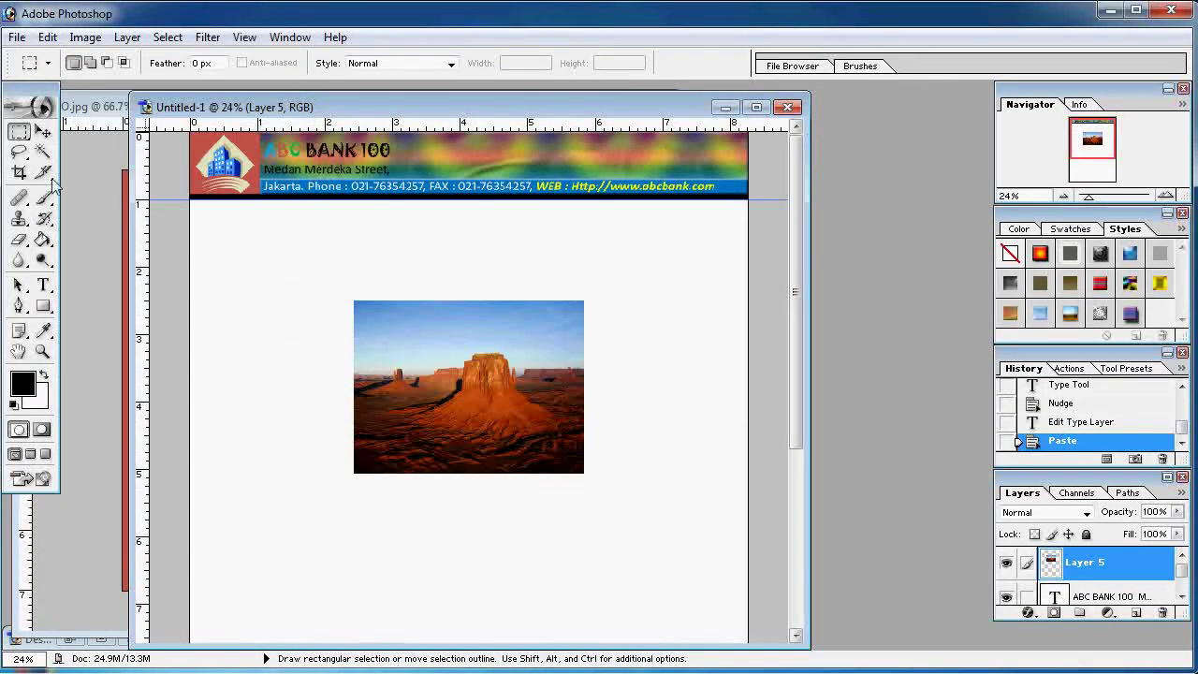
click(43, 132)
mouse_move(455, 406)
mouse_down()
mouse_move(659, 248)
mouse_move(631, 228)
mouse_move(578, 256)
mouse_move(616, 245)
mouse_up()
Step: Resize the desert photo into a thin strip stretched left across the header and apply the transform
drag(636, 305, 655, 178)
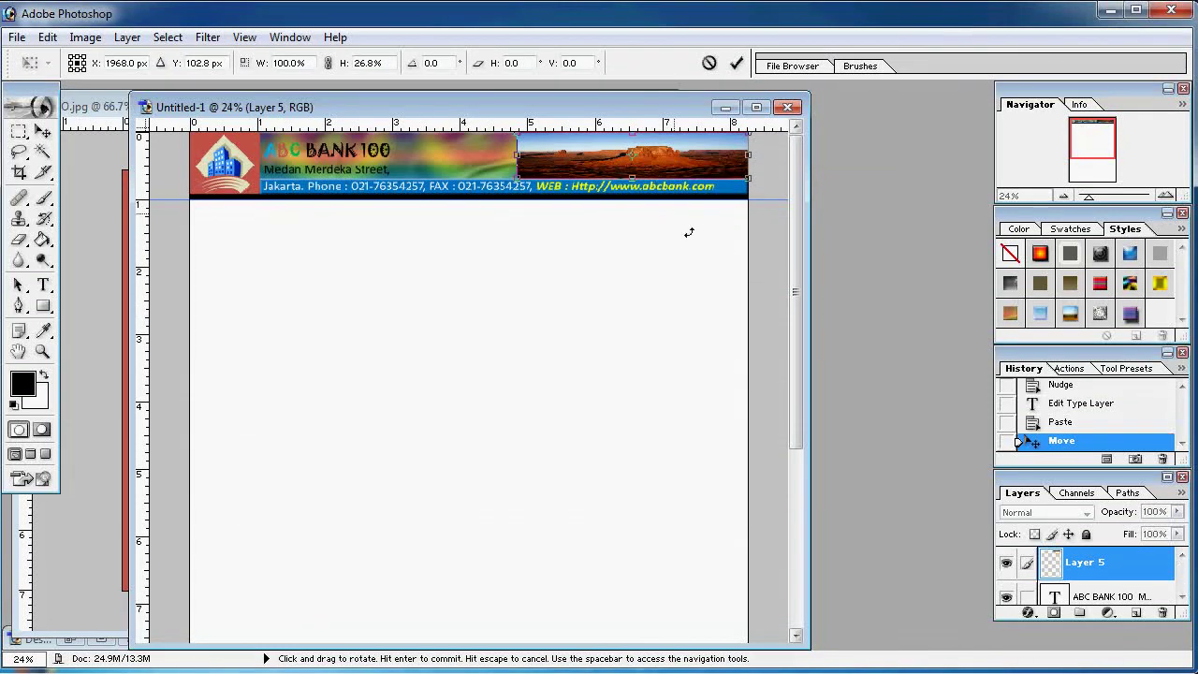
drag(633, 178, 633, 181)
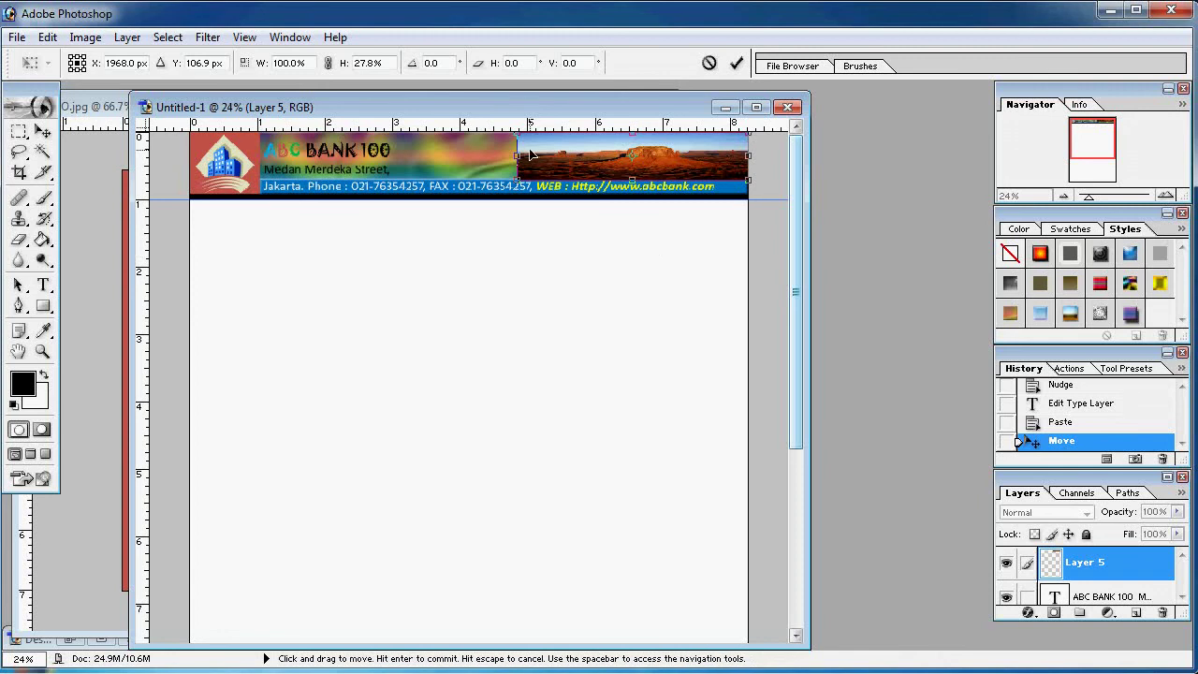
drag(518, 156, 443, 157)
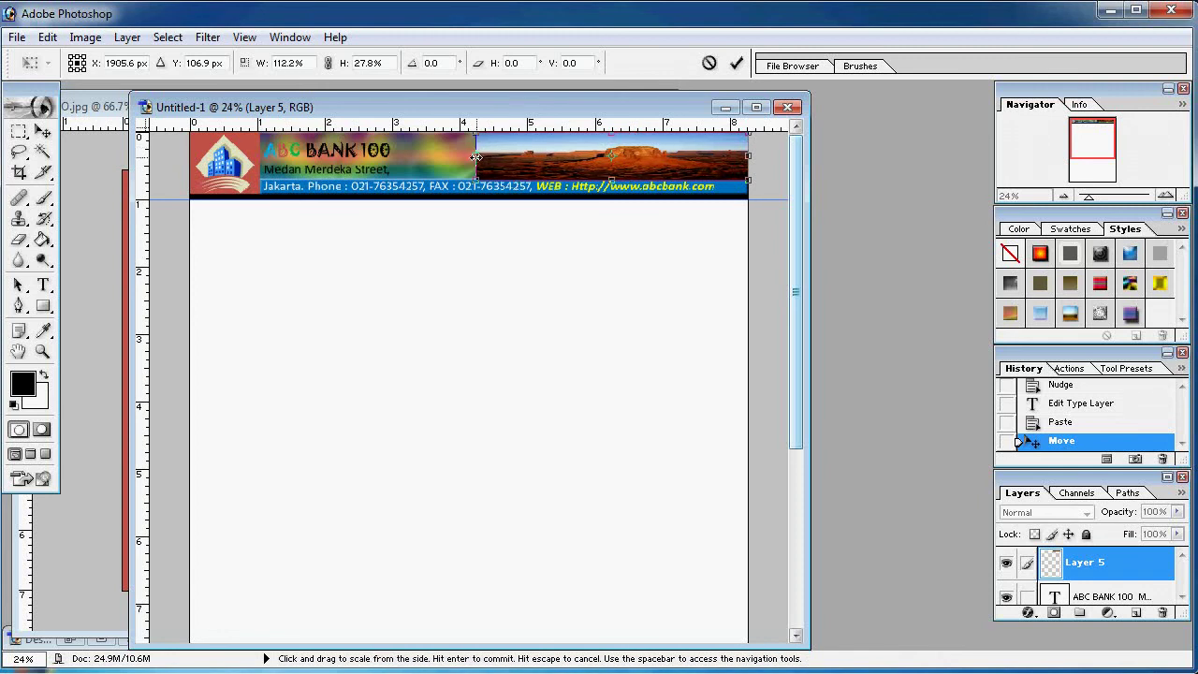
drag(443, 157, 425, 154)
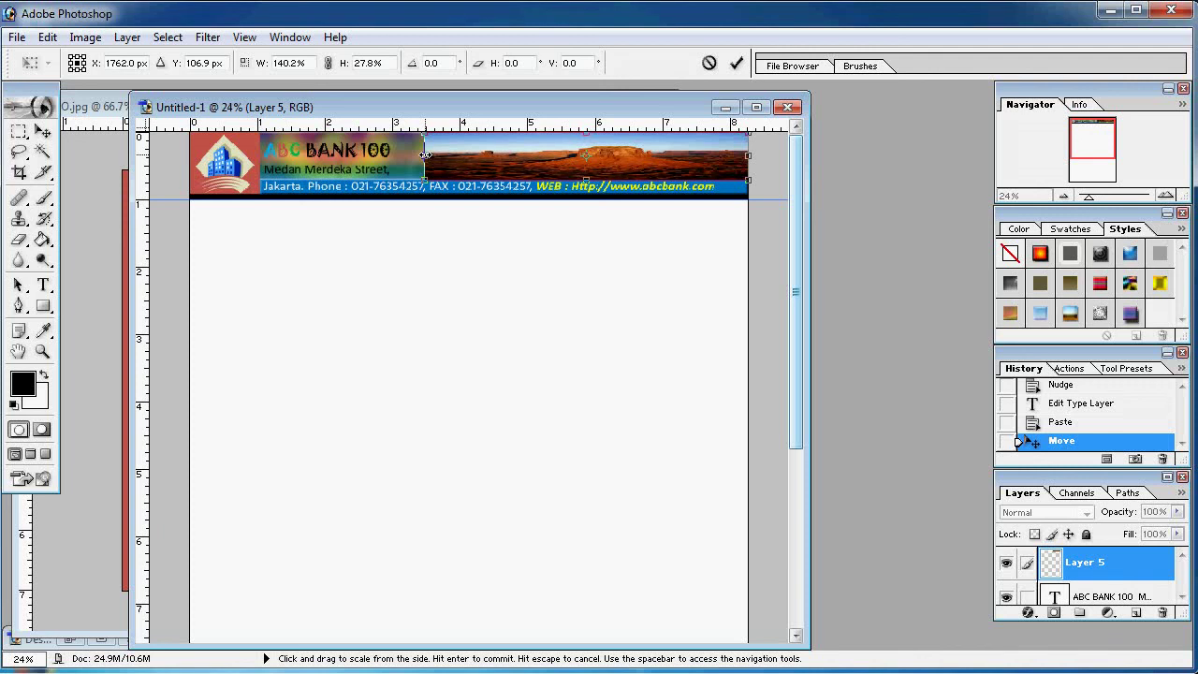
drag(425, 154, 367, 147)
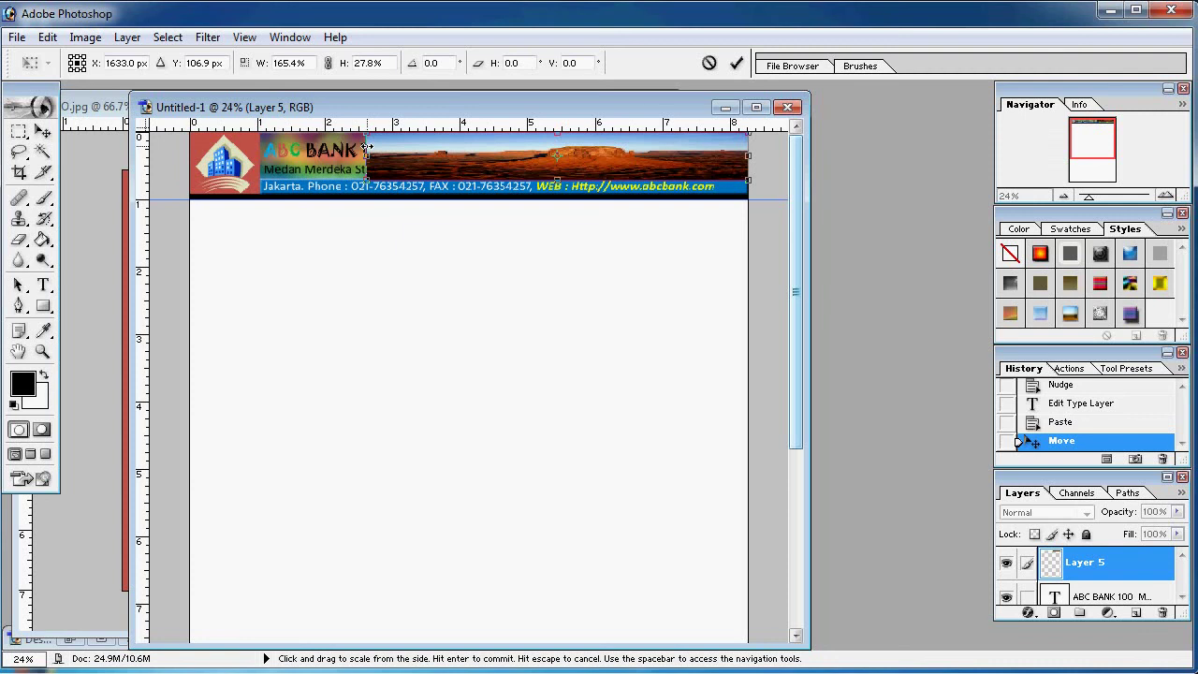
drag(367, 147, 365, 147)
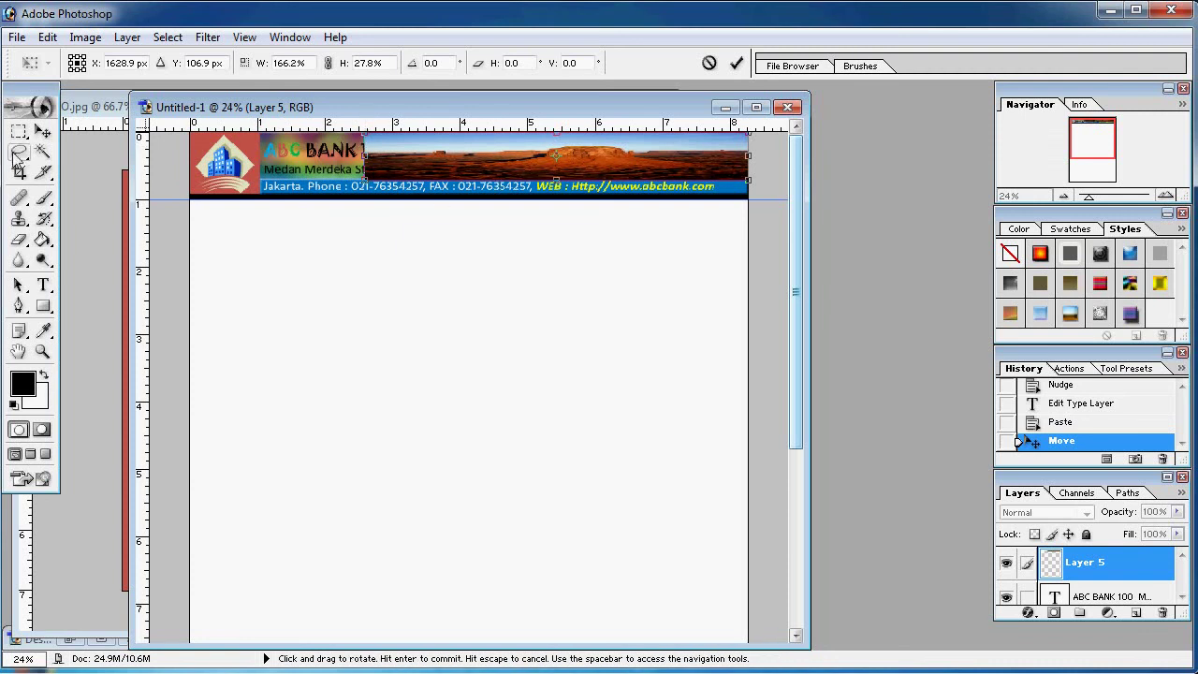
click(42, 131)
click(505, 352)
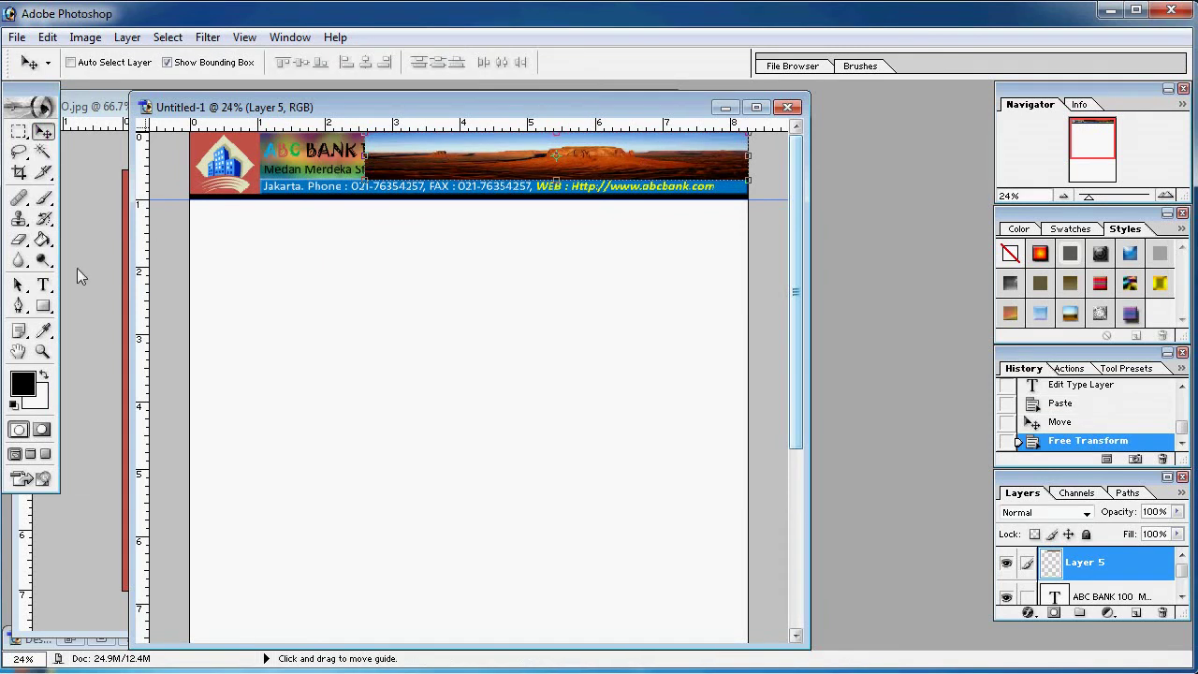
Step: Select the Eraser tool with the 134 px textured brush
click(26, 240)
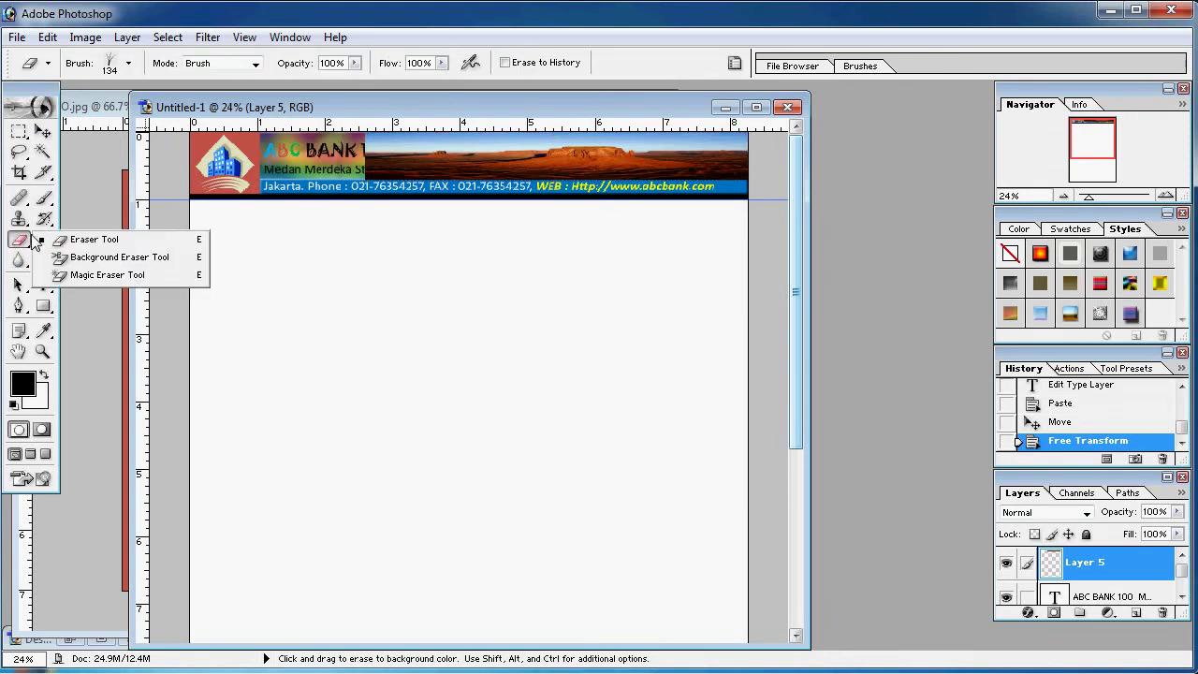
click(90, 239)
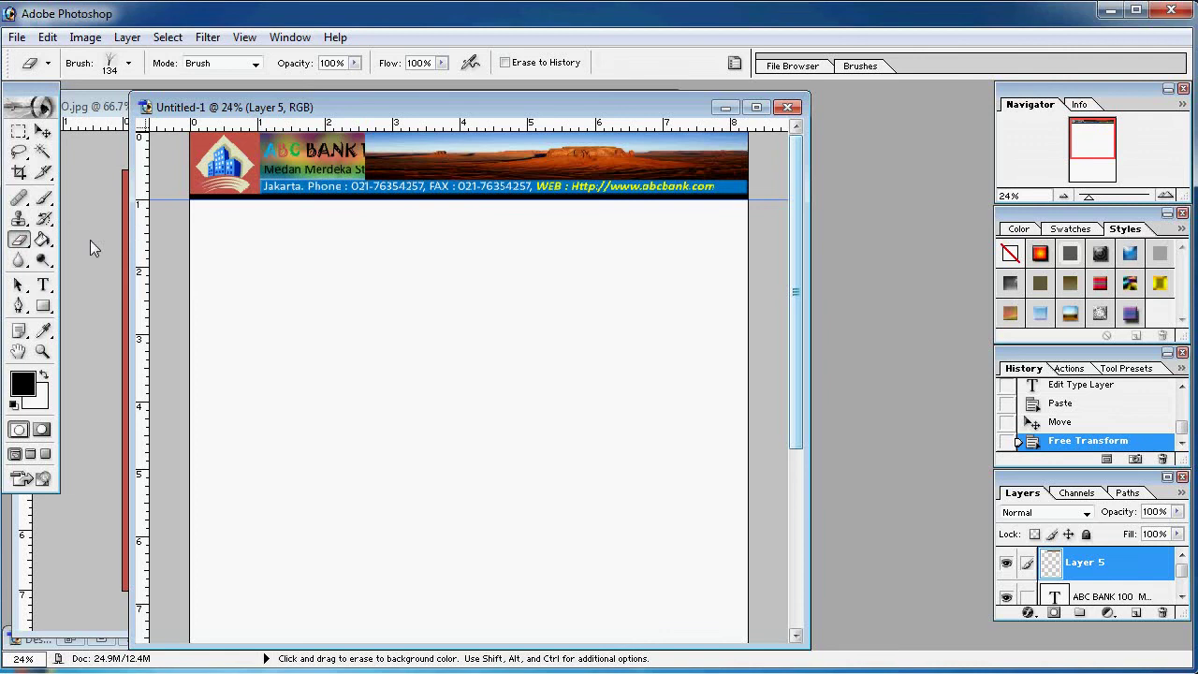
click(128, 62)
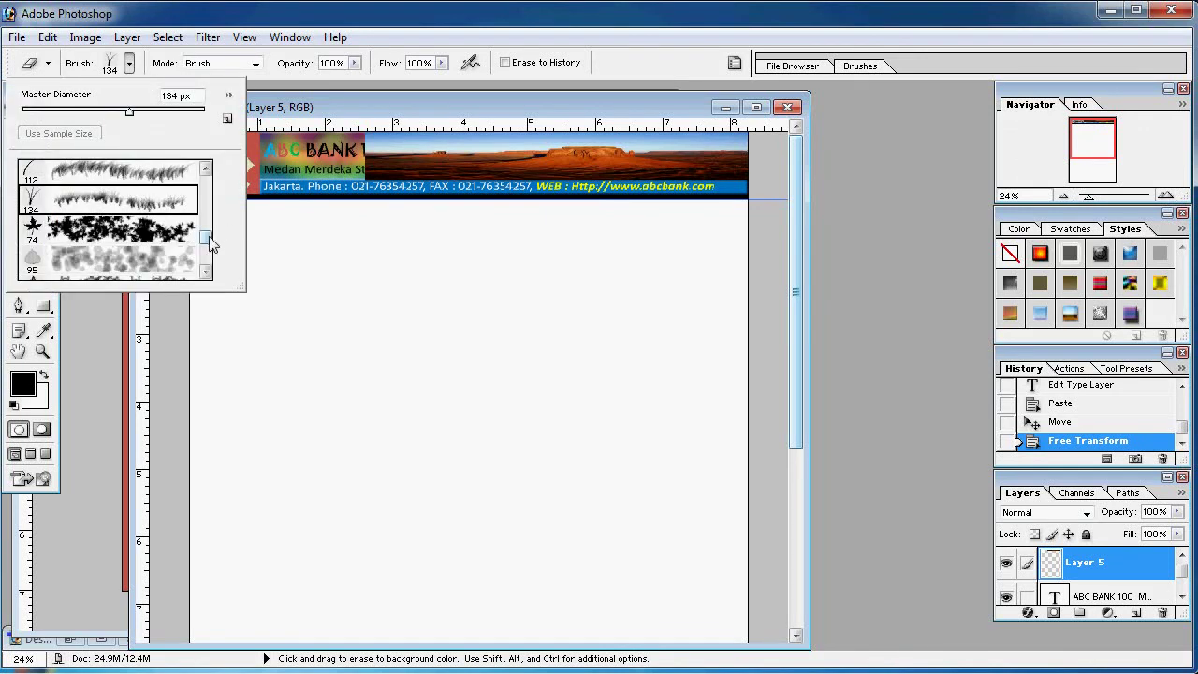
drag(206, 239, 206, 217)
drag(215, 193, 214, 241)
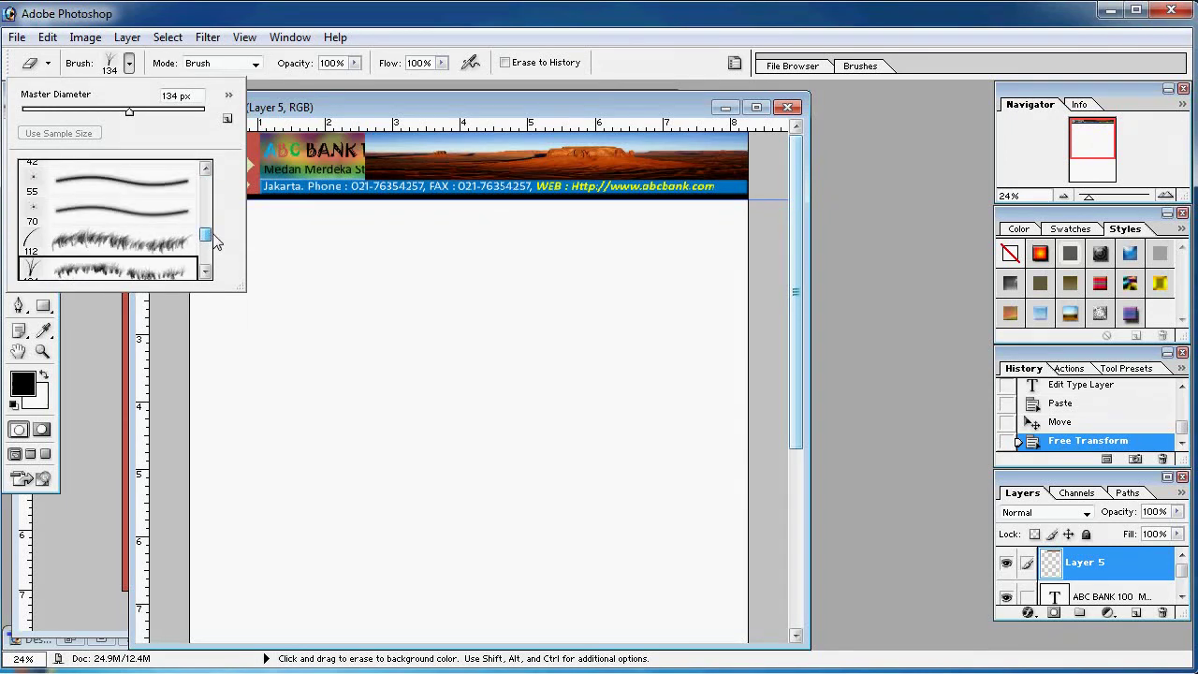
click(207, 272)
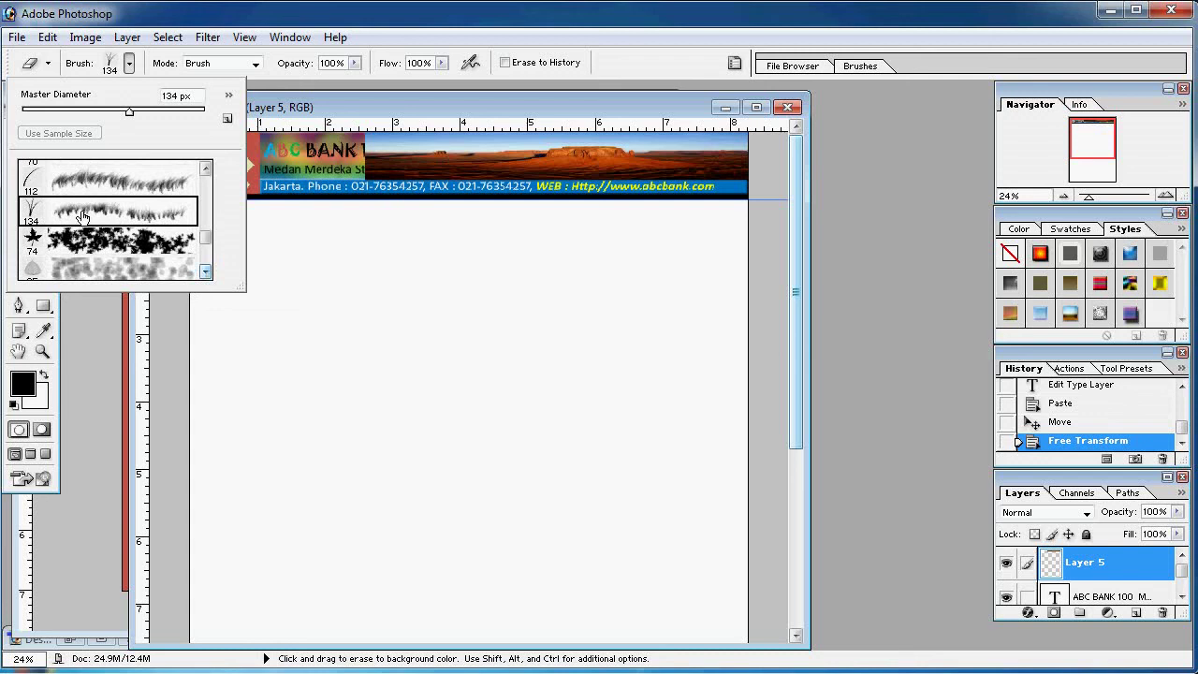
double_click(86, 214)
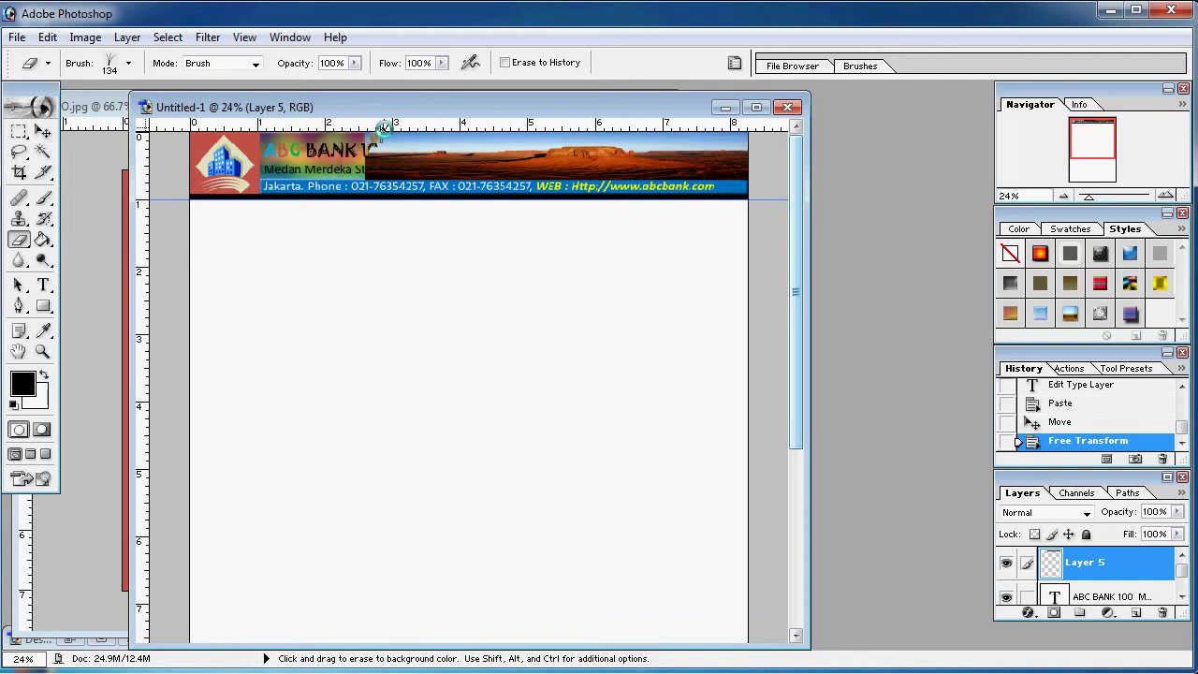
Step: Erase the desert photo over the BANK 100 title, street address and phone/fax line
drag(394, 138, 391, 139)
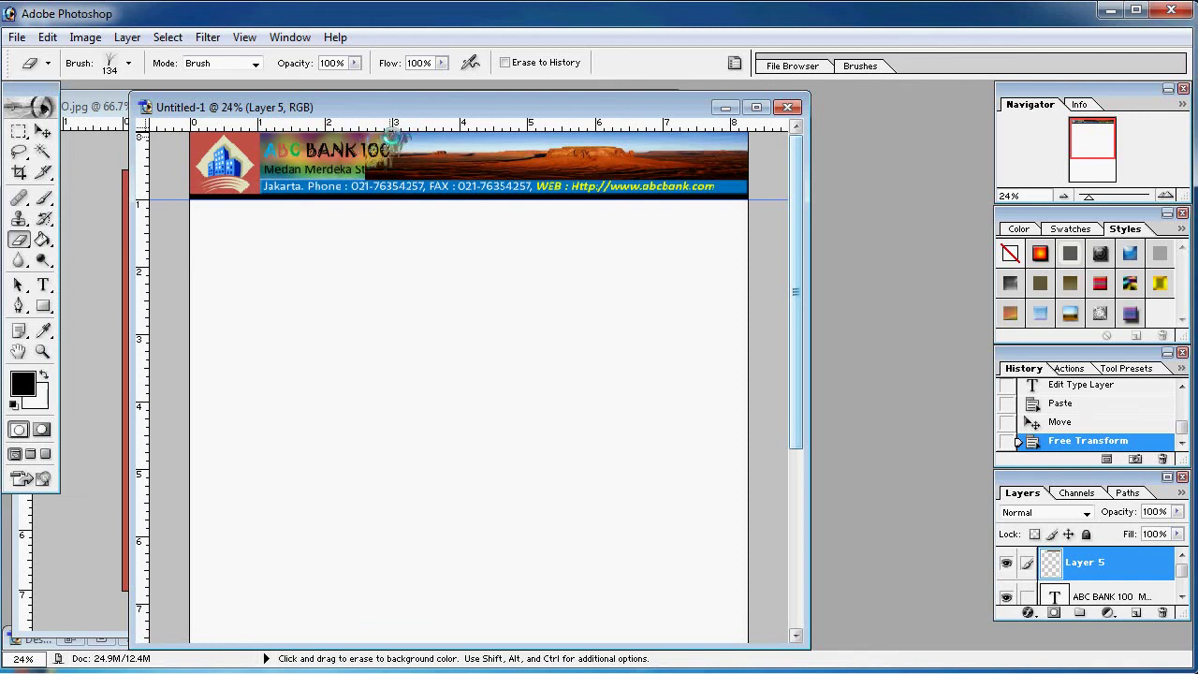
mouse_move(400, 134)
mouse_down()
mouse_move(407, 125)
mouse_move(378, 141)
mouse_move(396, 172)
mouse_up()
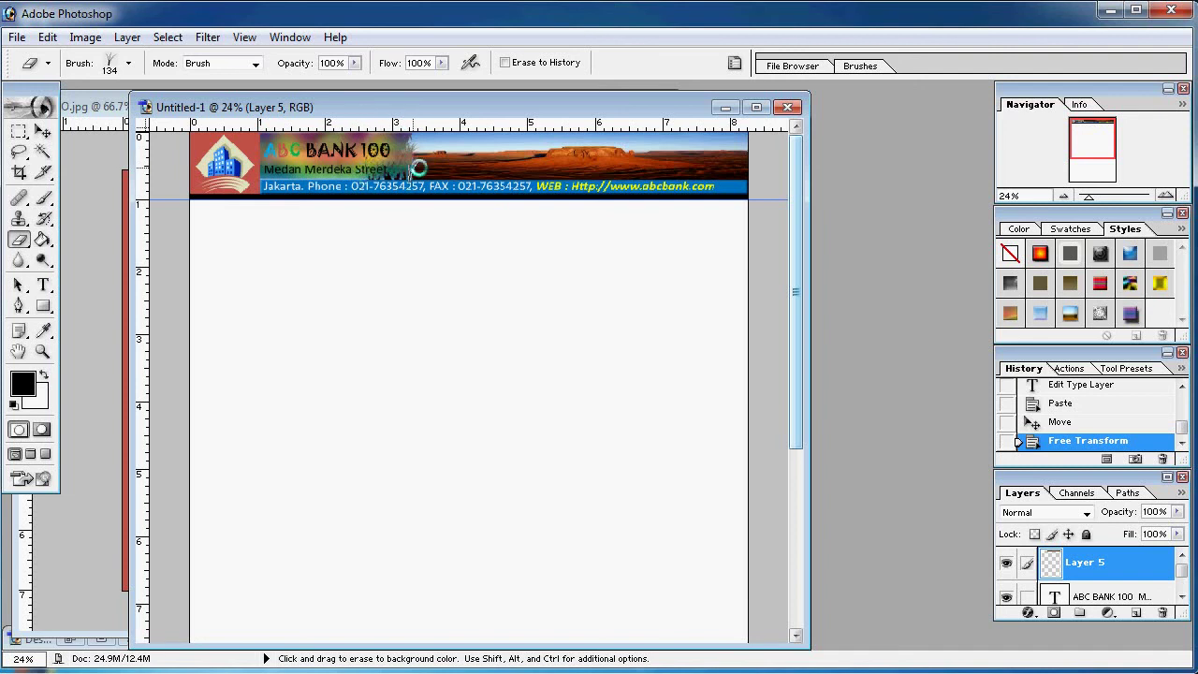
drag(396, 172, 366, 171)
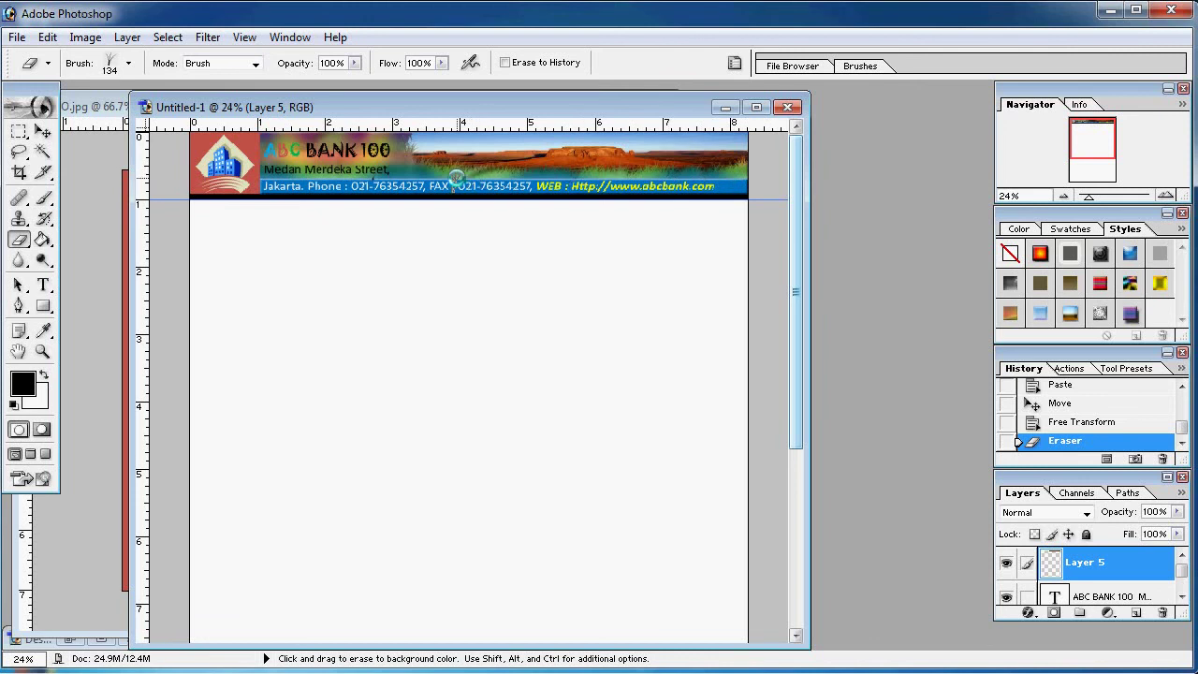
drag(426, 175, 438, 174)
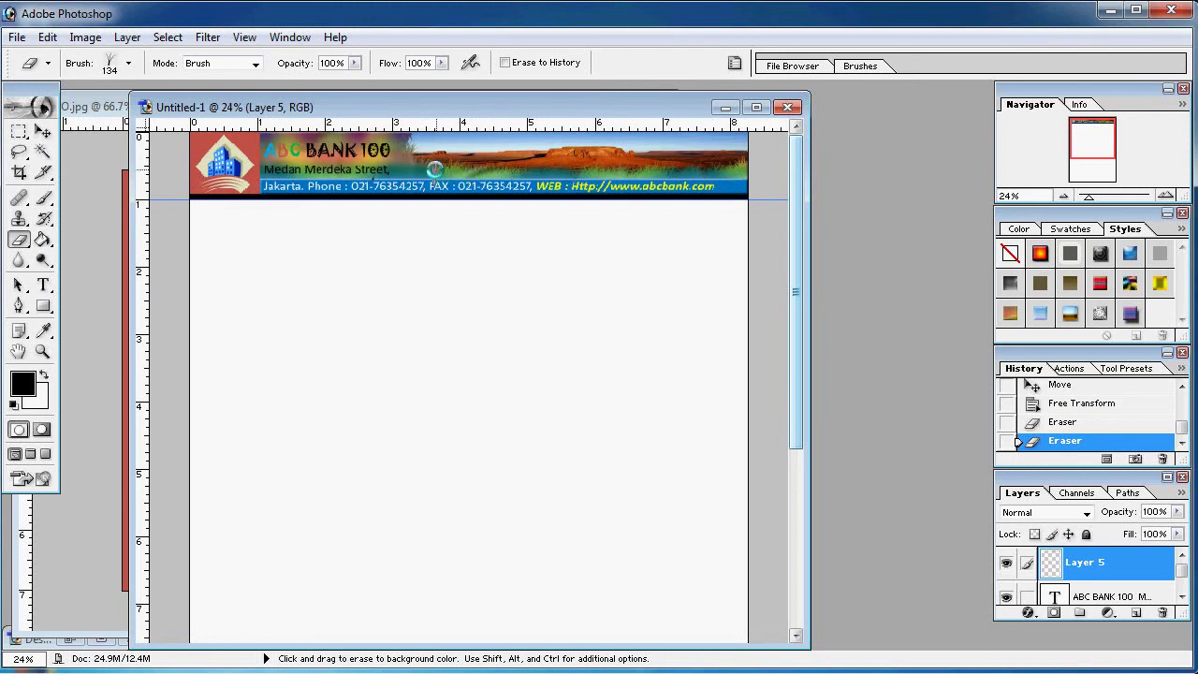
click(43, 132)
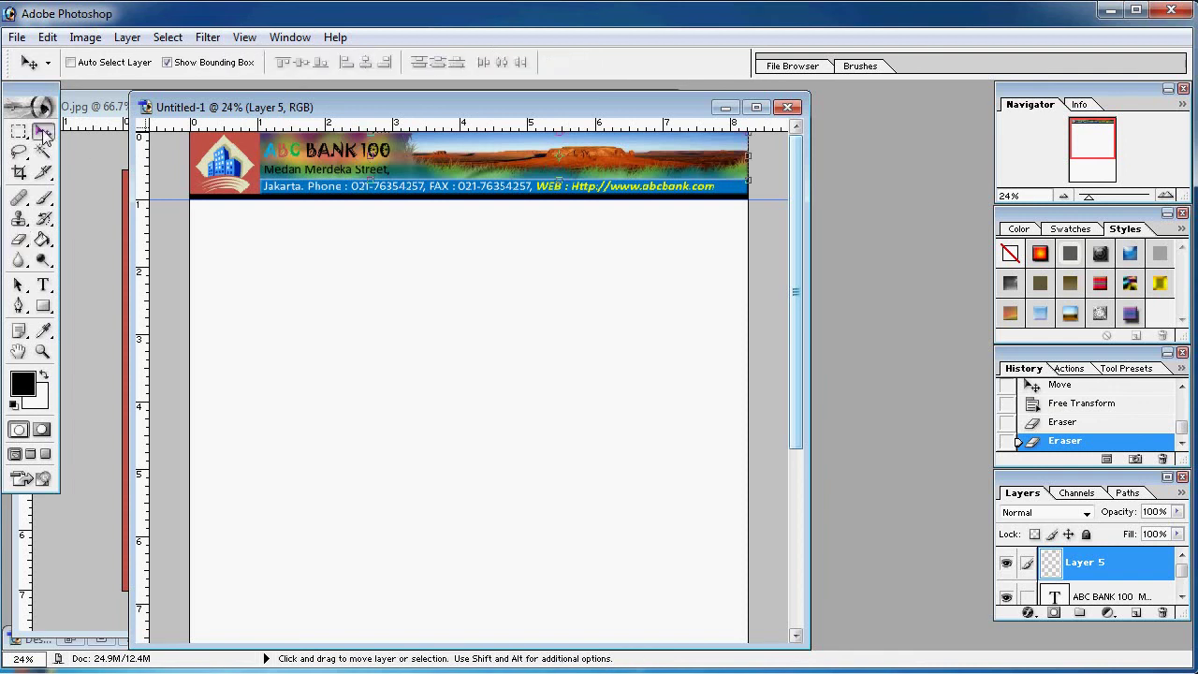
Step: Switch to the Rectangular Marquee tool and open the File menu
click(20, 131)
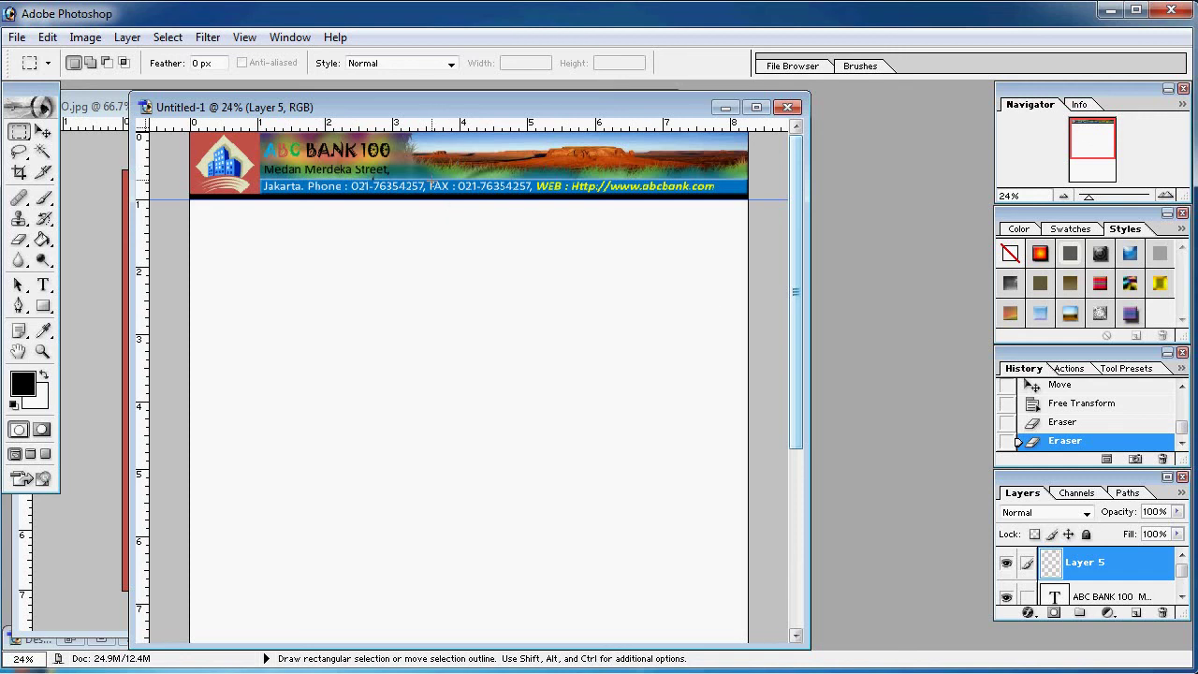
click(17, 38)
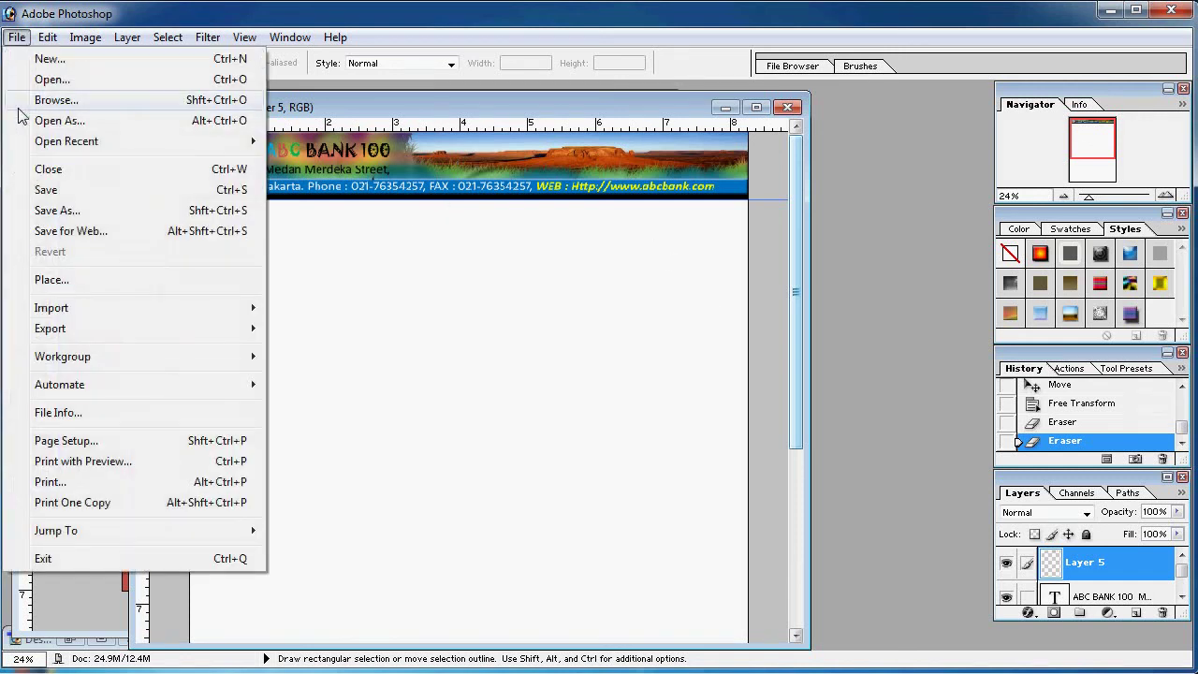
Step: Open Print with Preview and confirm A4 paper in Page Setup
click(89, 461)
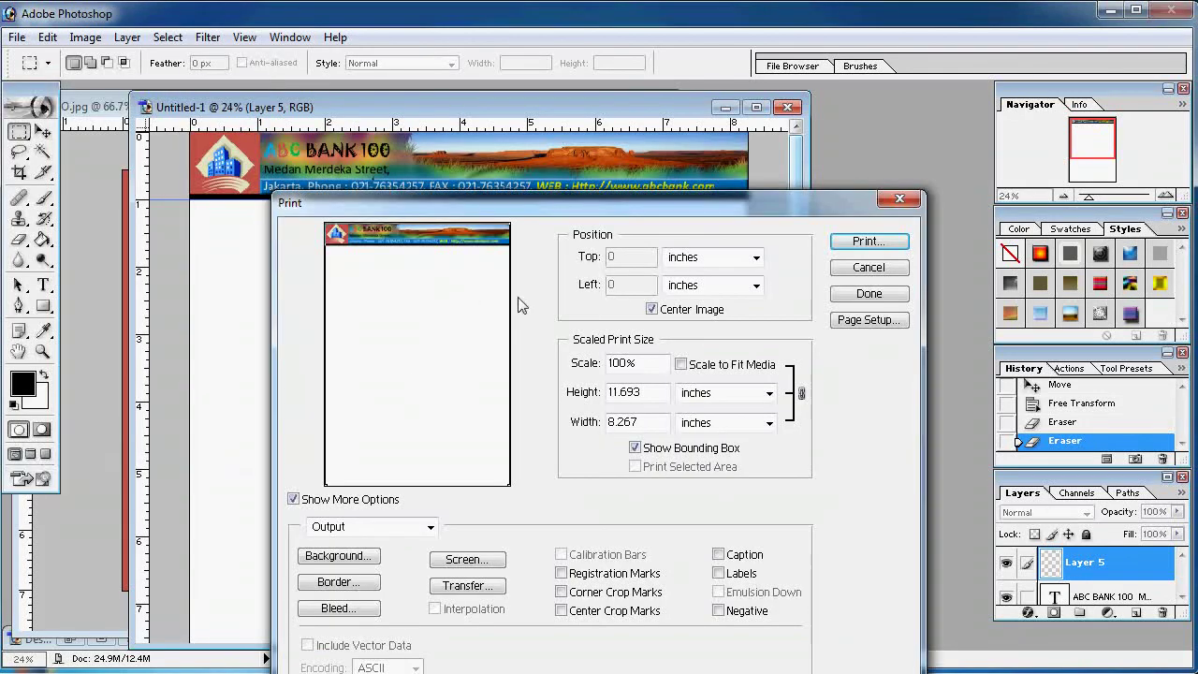
click(848, 322)
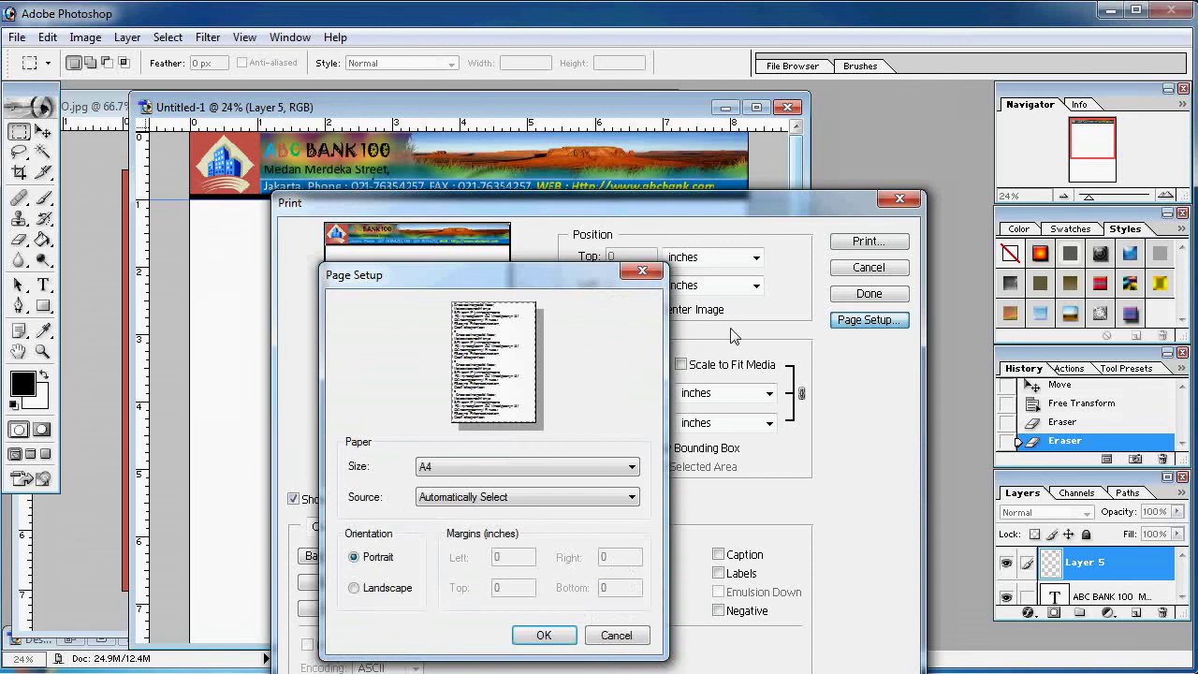
click(468, 463)
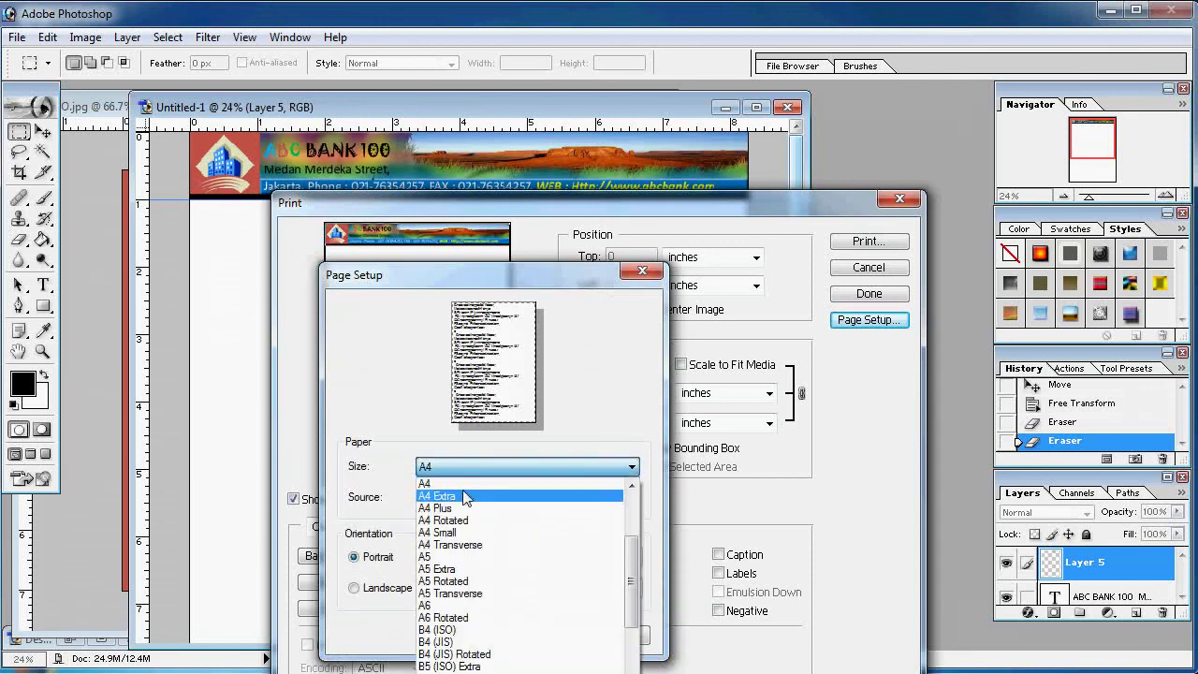
click(422, 484)
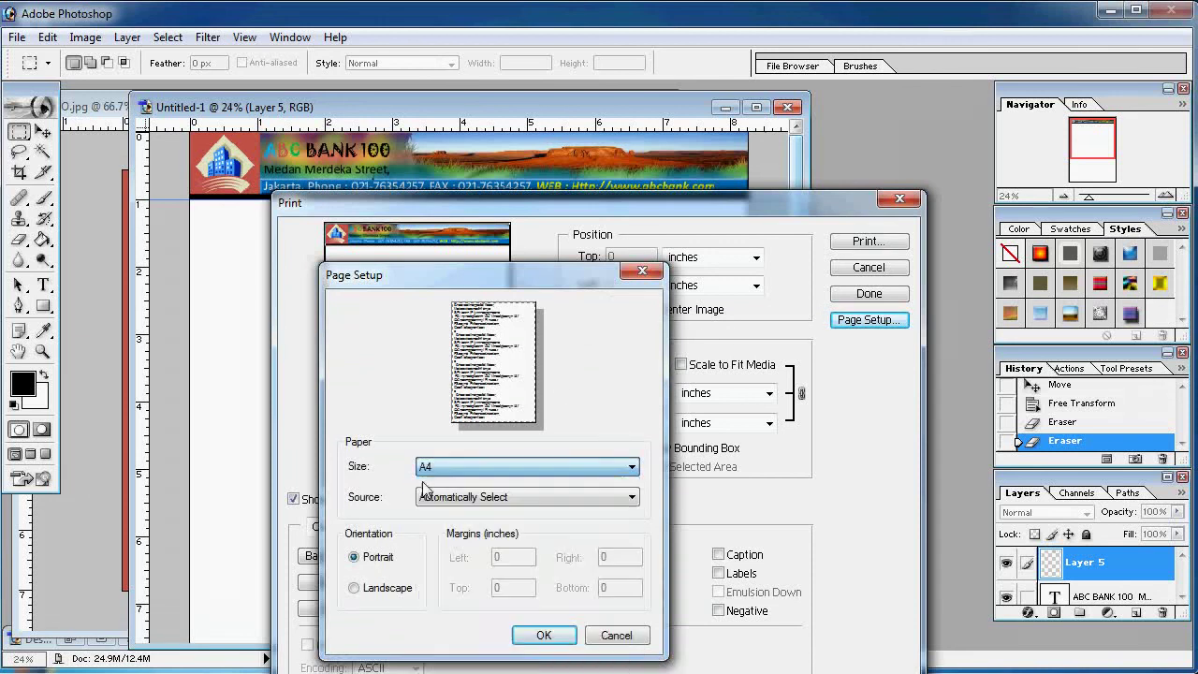
click(537, 637)
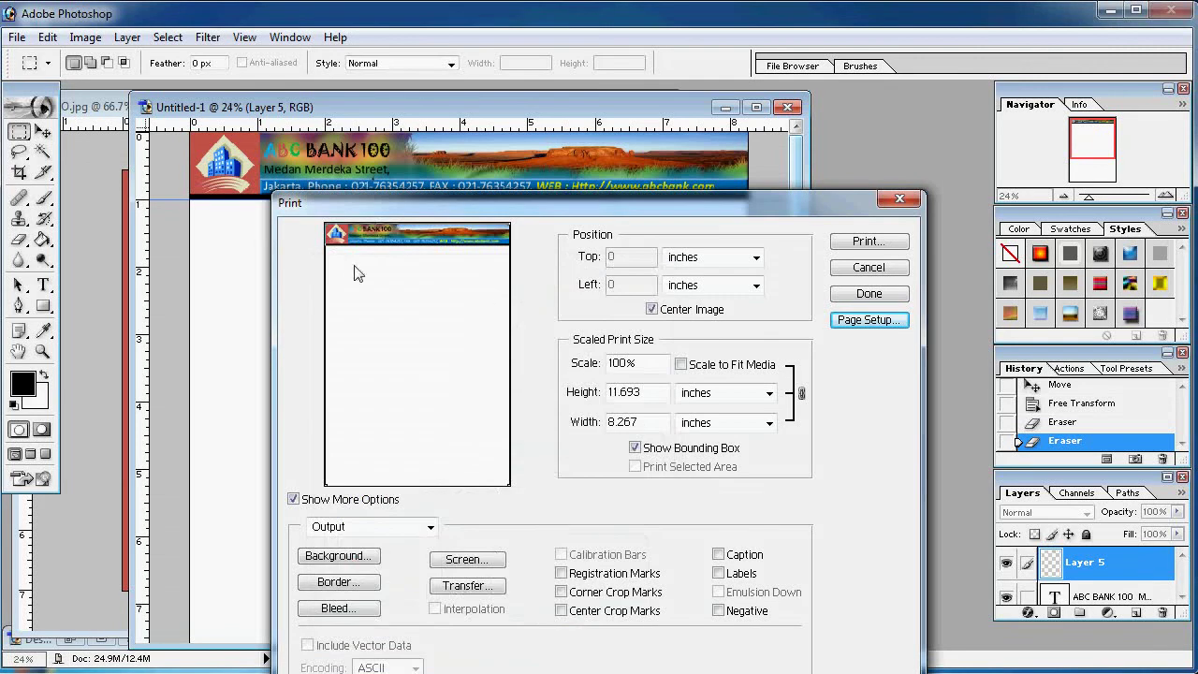
Step: Toggle Scale to Fit Media, leave the print at 100%, and close the preview without printing
click(682, 365)
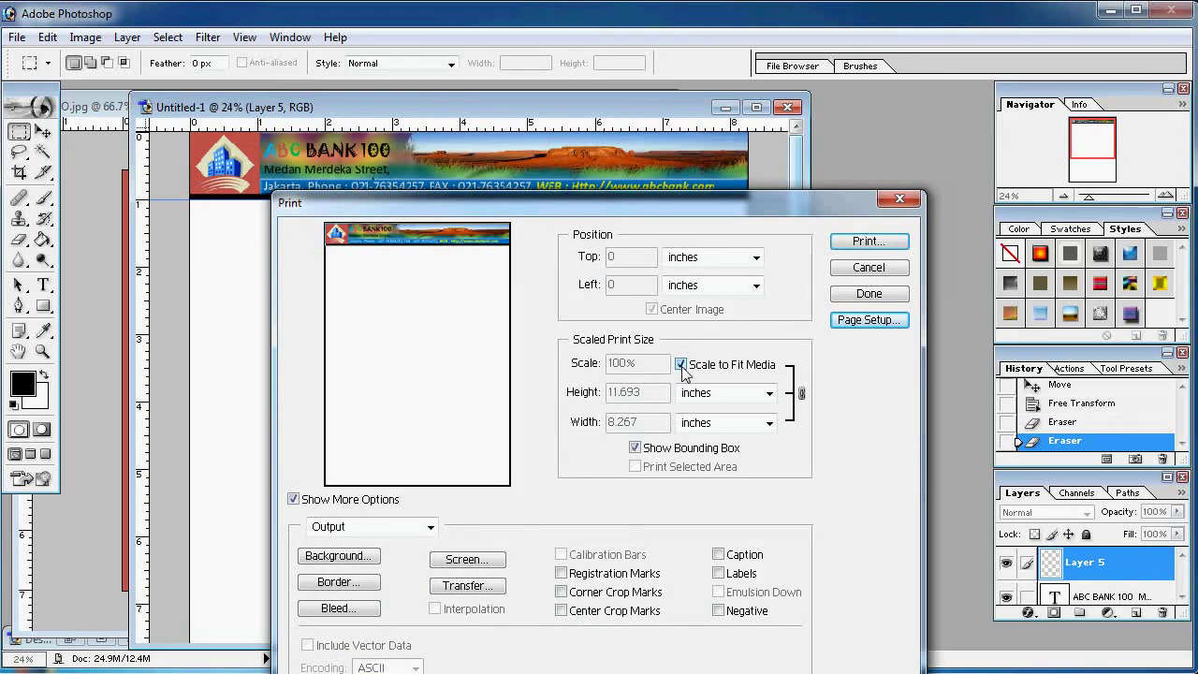
click(682, 365)
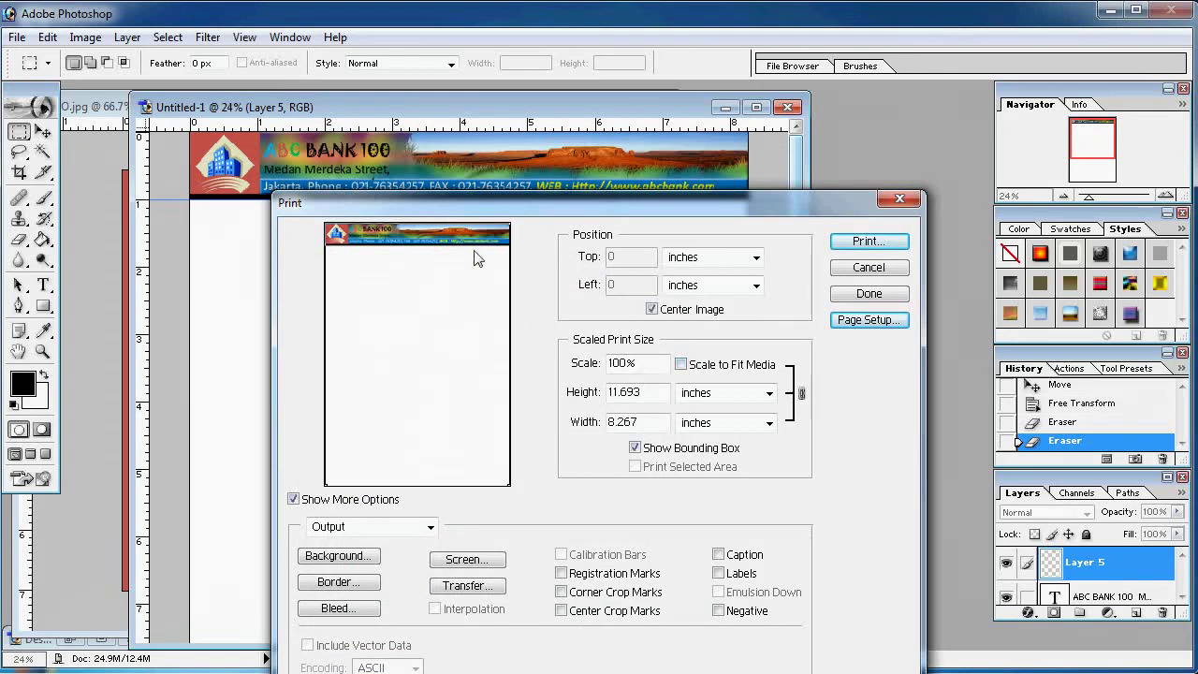
click(681, 365)
click(871, 269)
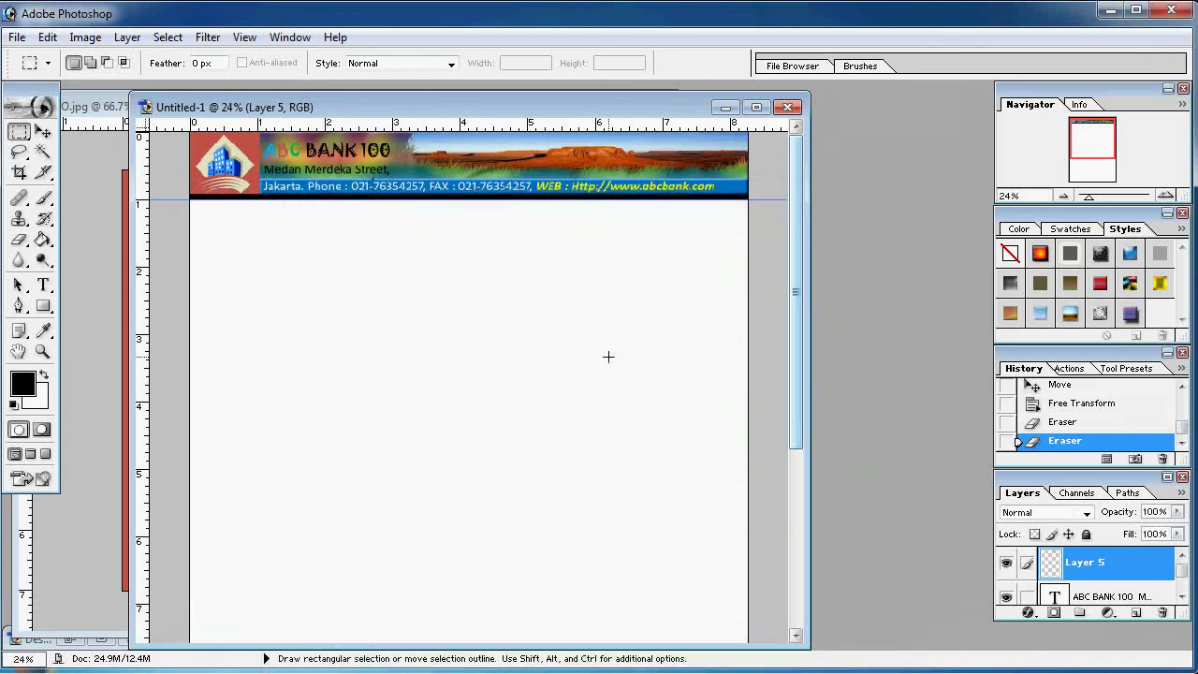